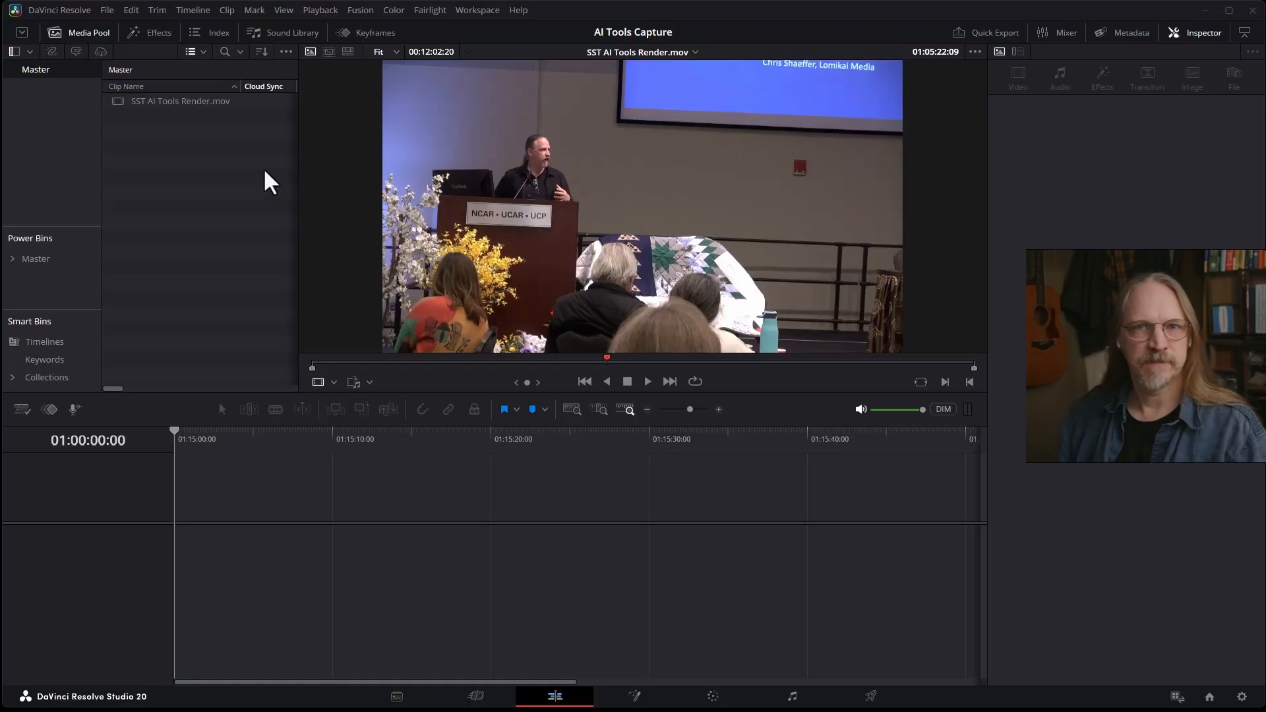
# - Open the AI transcription of the SST AI Tools Render.mov clip from the media pool
pyautogui.click(260, 102)
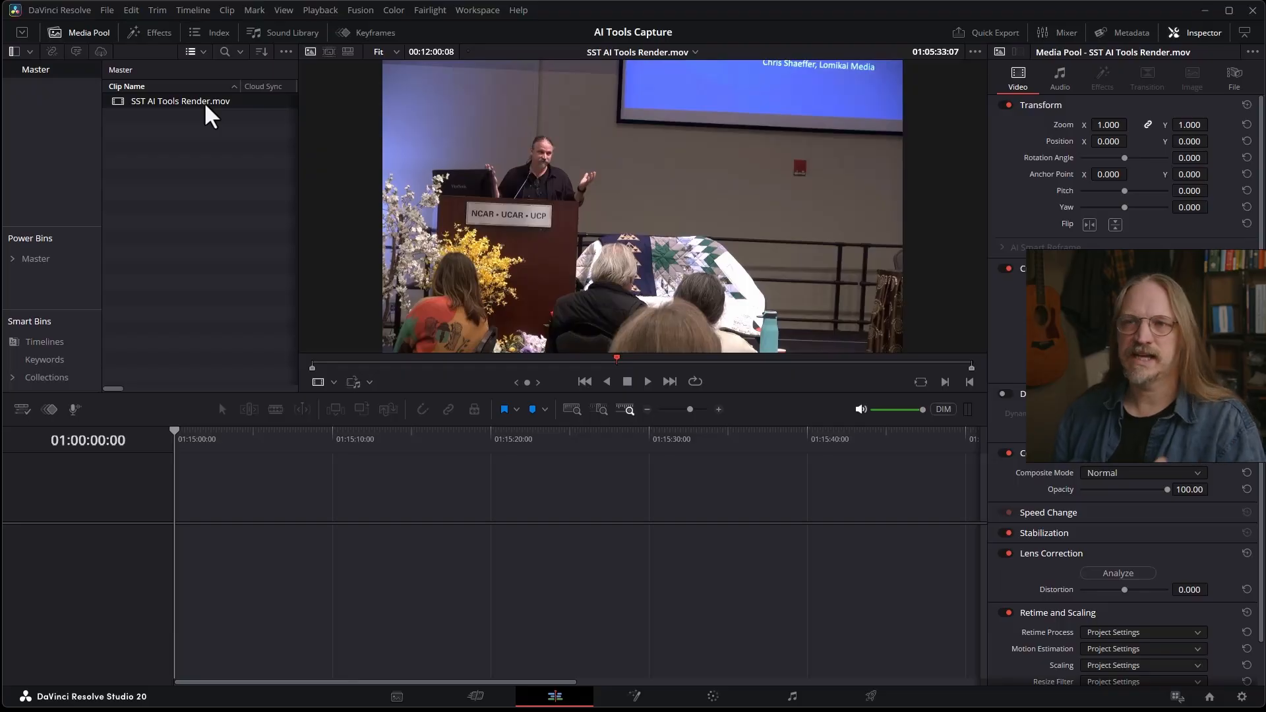
pyautogui.click(77, 51)
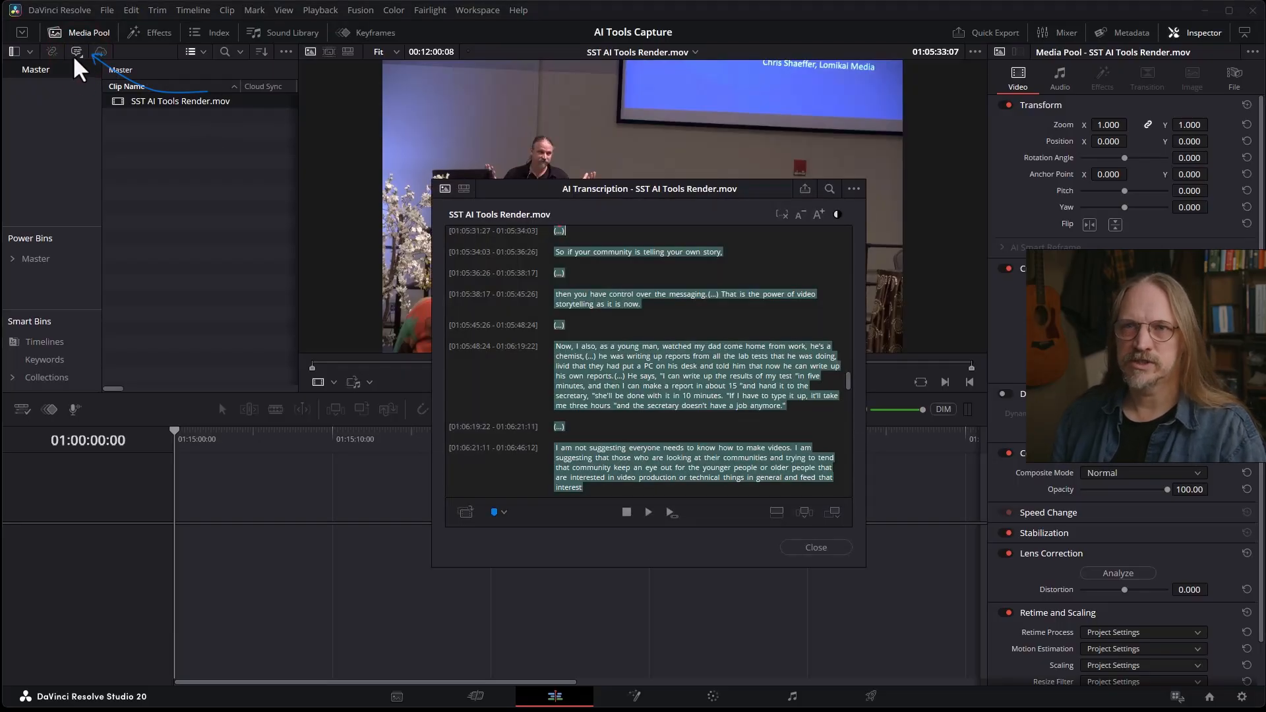
pyautogui.moveTo(704, 190)
pyautogui.mouseDown()
pyautogui.moveTo(628, 182)
pyautogui.moveTo(638, 202)
pyautogui.mouseUp()
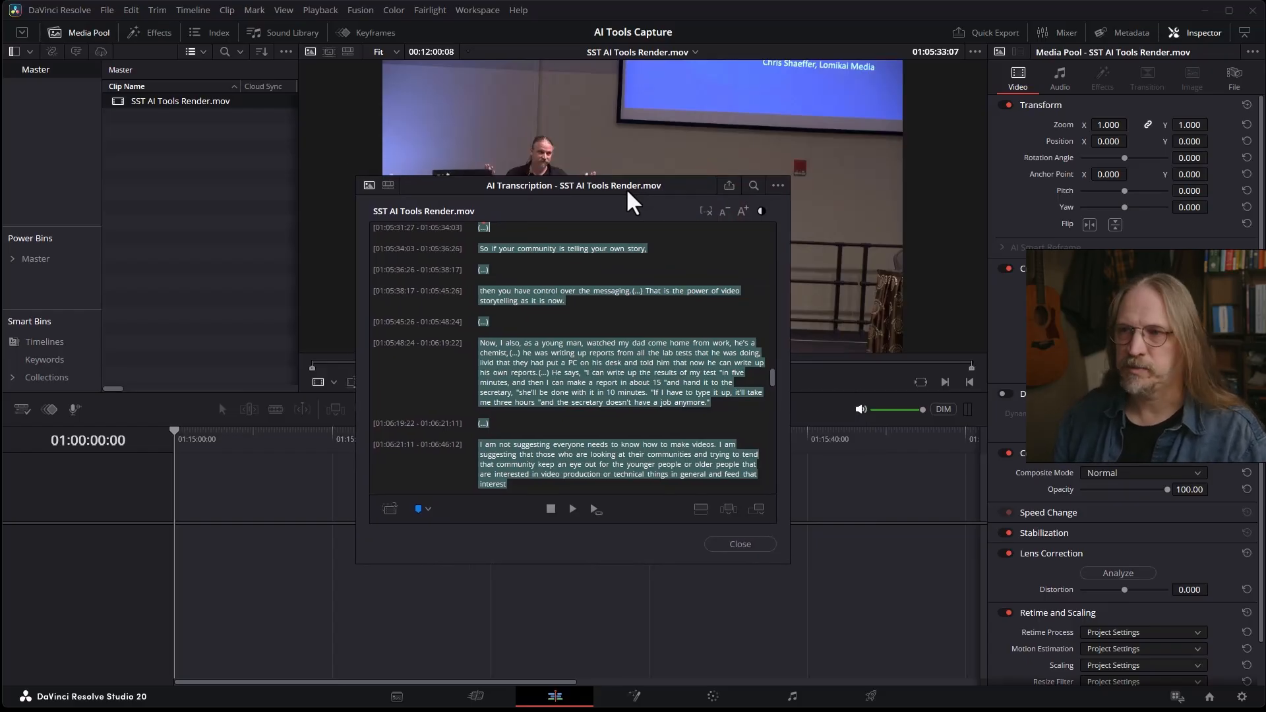
pyautogui.scroll(6, 663, 323)
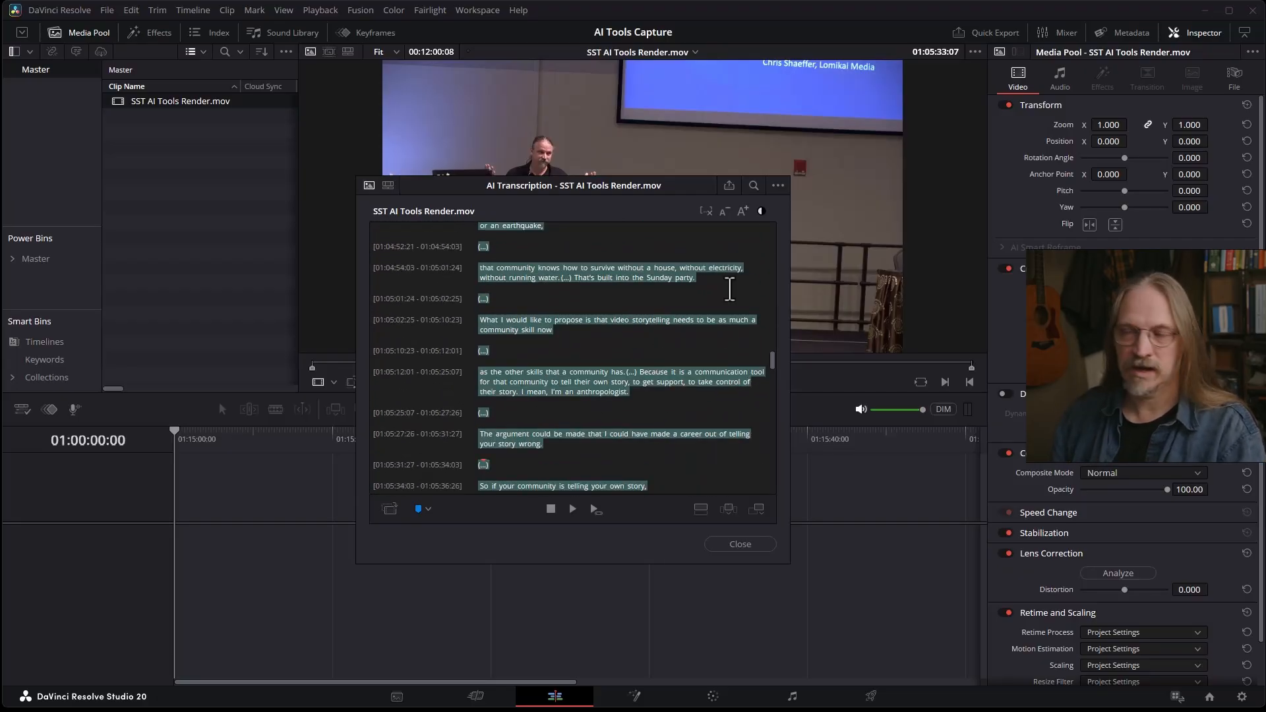
# - Export the transcription as a text file named SST AI Tools Render TEST in the AI Tools Cap folder
pyautogui.click(728, 188)
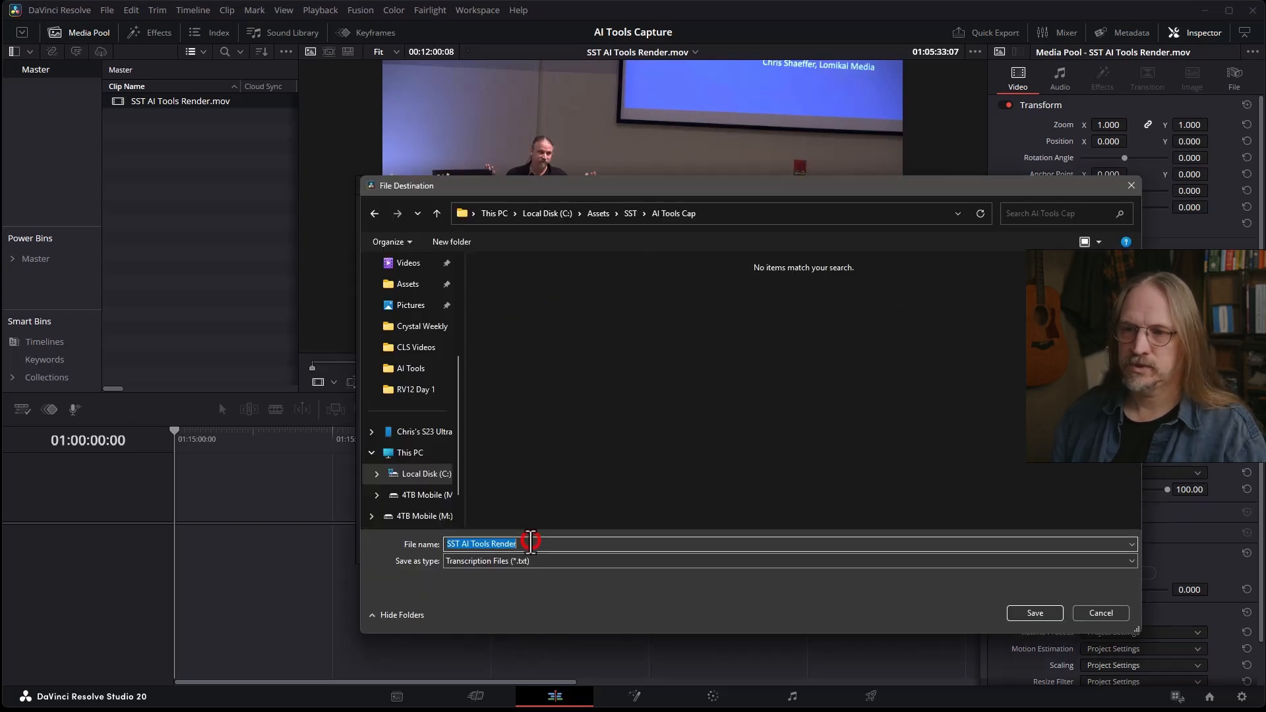
pyautogui.click(533, 543)
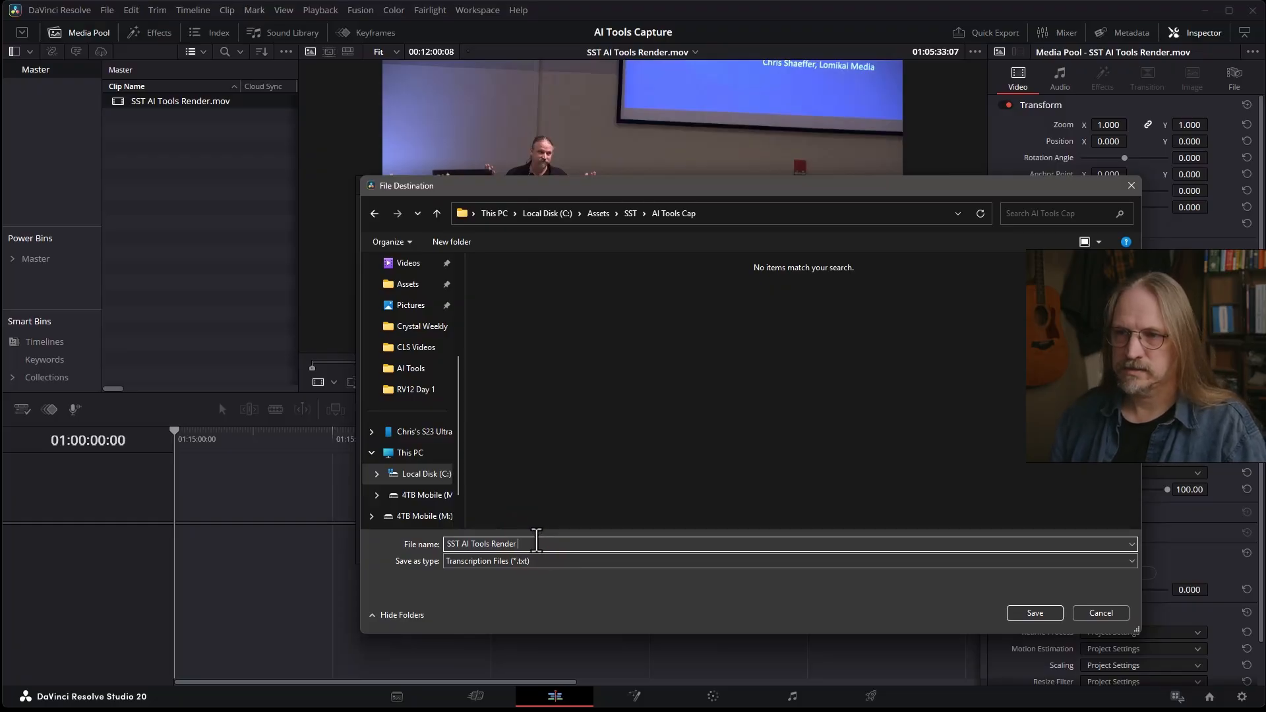
pyautogui.press('Return')
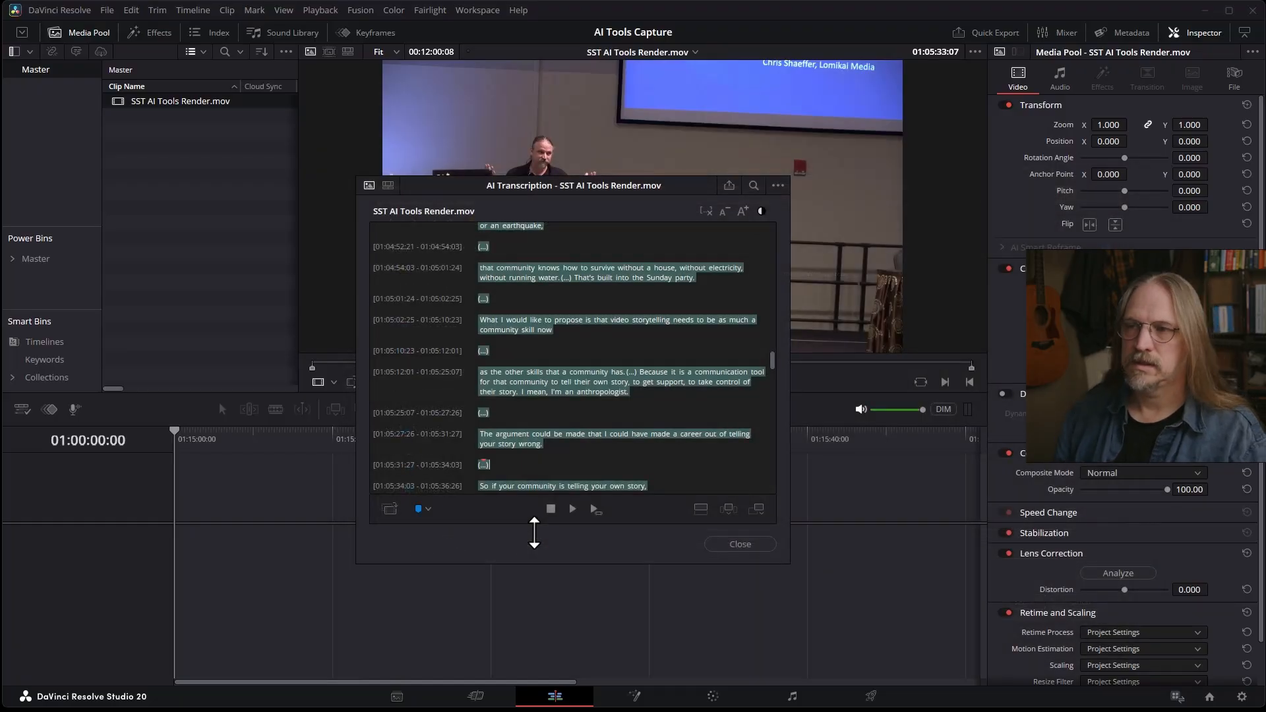
# - Switch to File Explorer, open the exported SST AI Tools Render TEST file and examine its timecoded transcript, then minimize it
pyautogui.hotkey('alt', 'Tab')
pyautogui.hotkey('alt', 'Tab')
pyautogui.hotkey('alt', 'Tab')
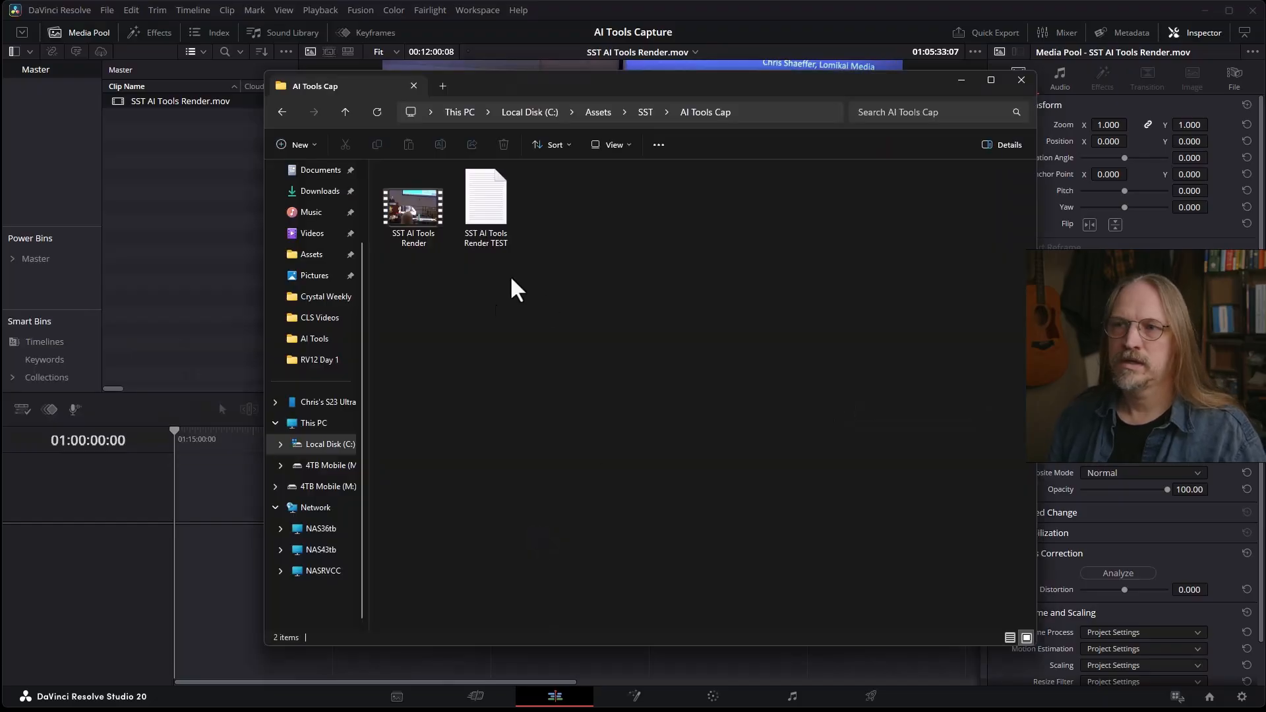
pyautogui.doubleClick(484, 215)
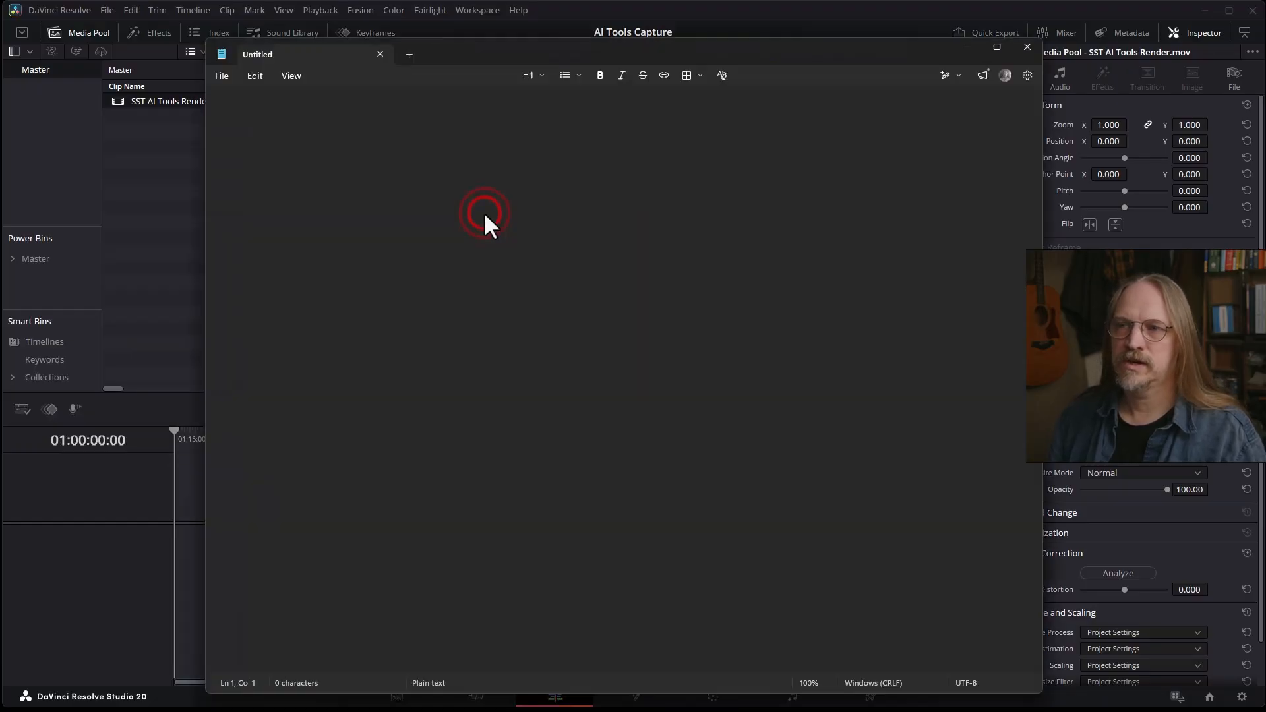
pyautogui.scroll(-20, 433, 265)
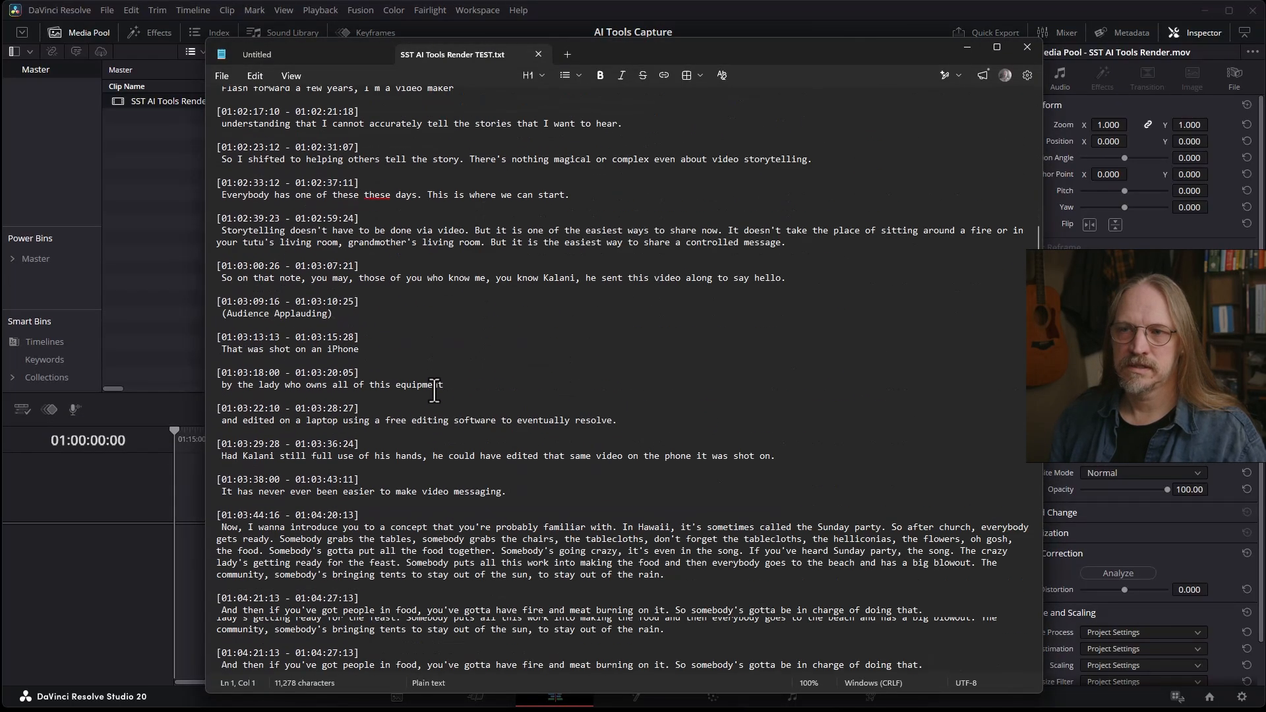
pyautogui.scroll(-6, 435, 388)
pyautogui.scroll(6, 434, 388)
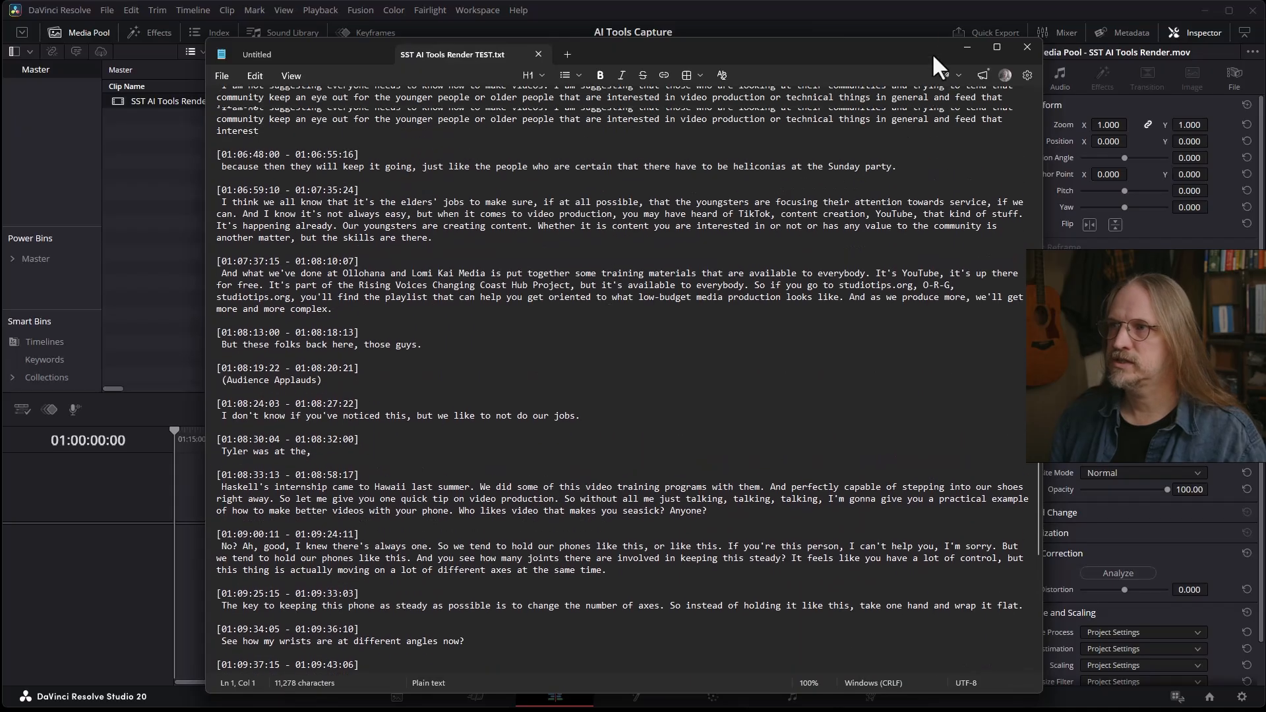
pyautogui.click(966, 47)
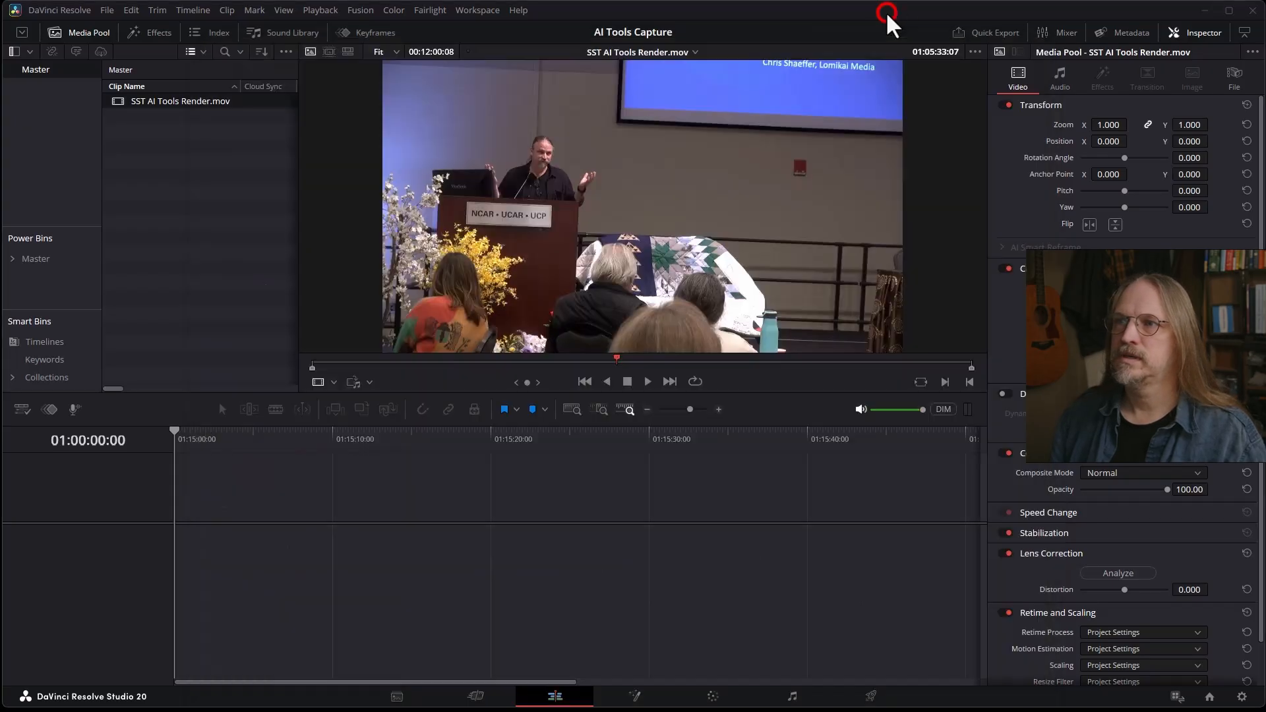
# - Switch to NotebookLM in the browser and upload the SST AI Tools Render TEST file as a source in the SST AI Test notebook
pyautogui.click(214, 336)
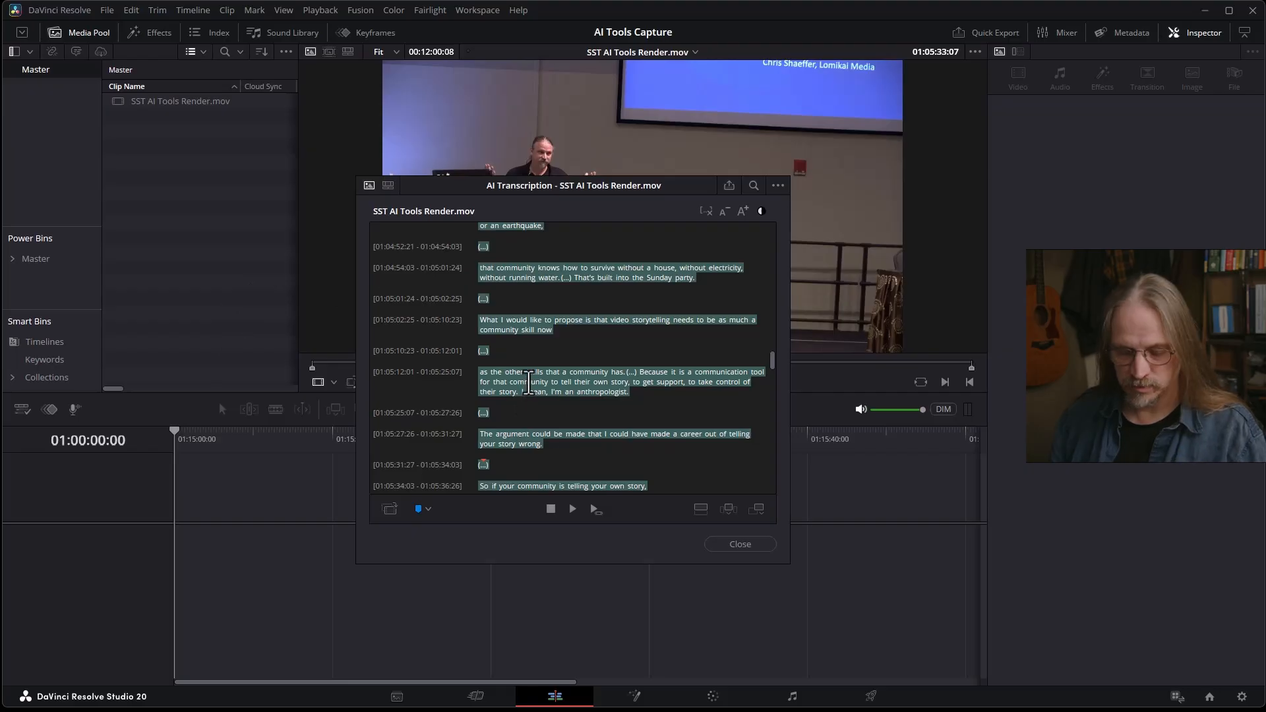
pyautogui.hotkey('alt', 'Tab')
pyautogui.hotkey('alt', 'Tab')
pyautogui.hotkey('alt', 'Tab')
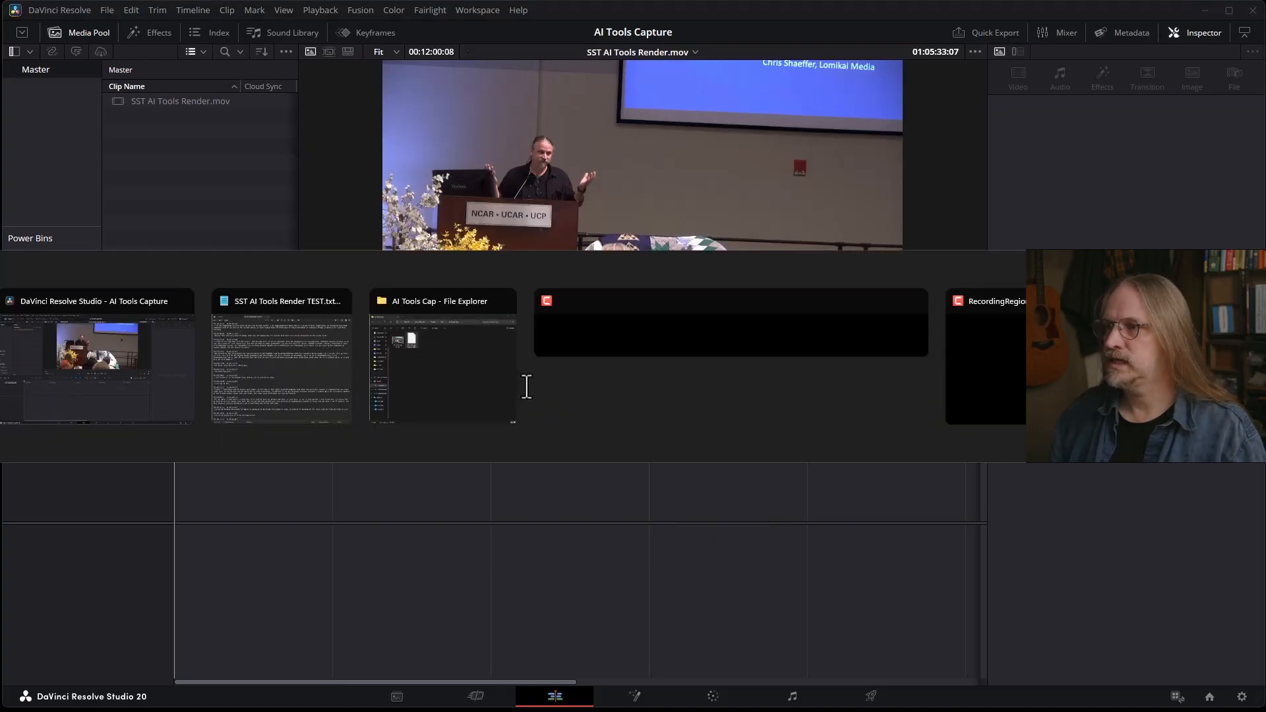
pyautogui.hotkey('alt', 'Tab')
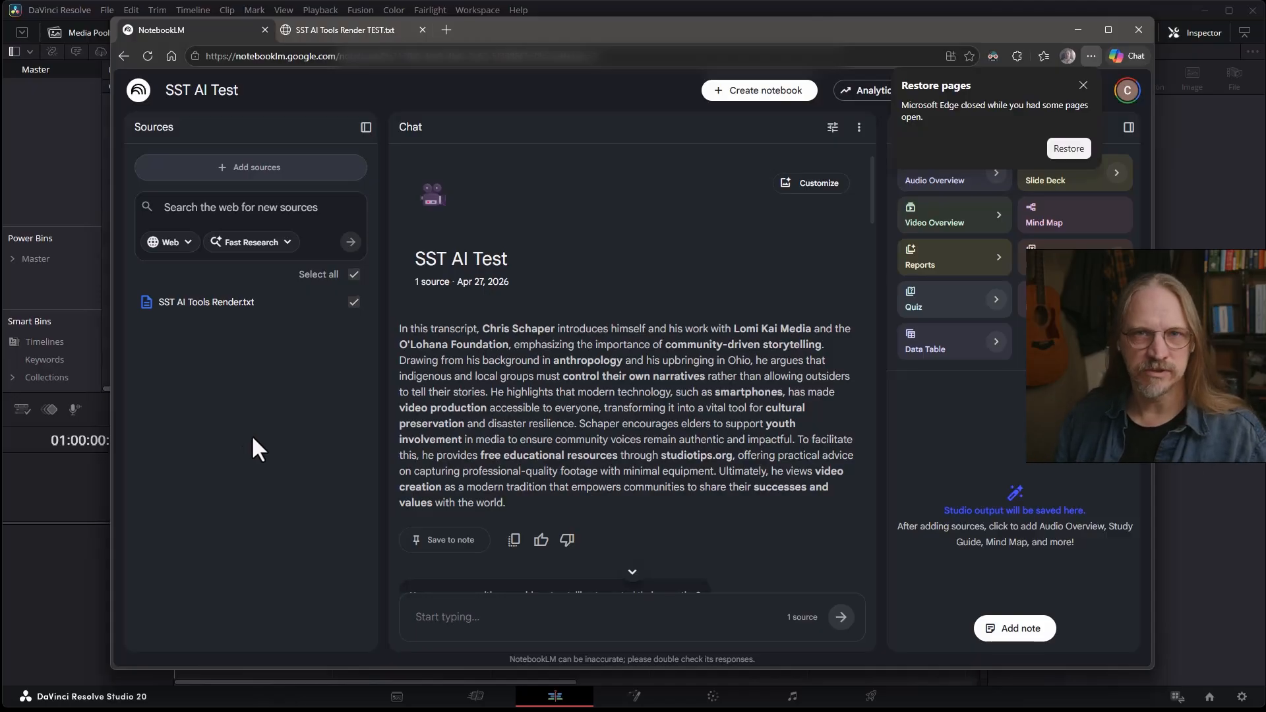
pyautogui.click(234, 165)
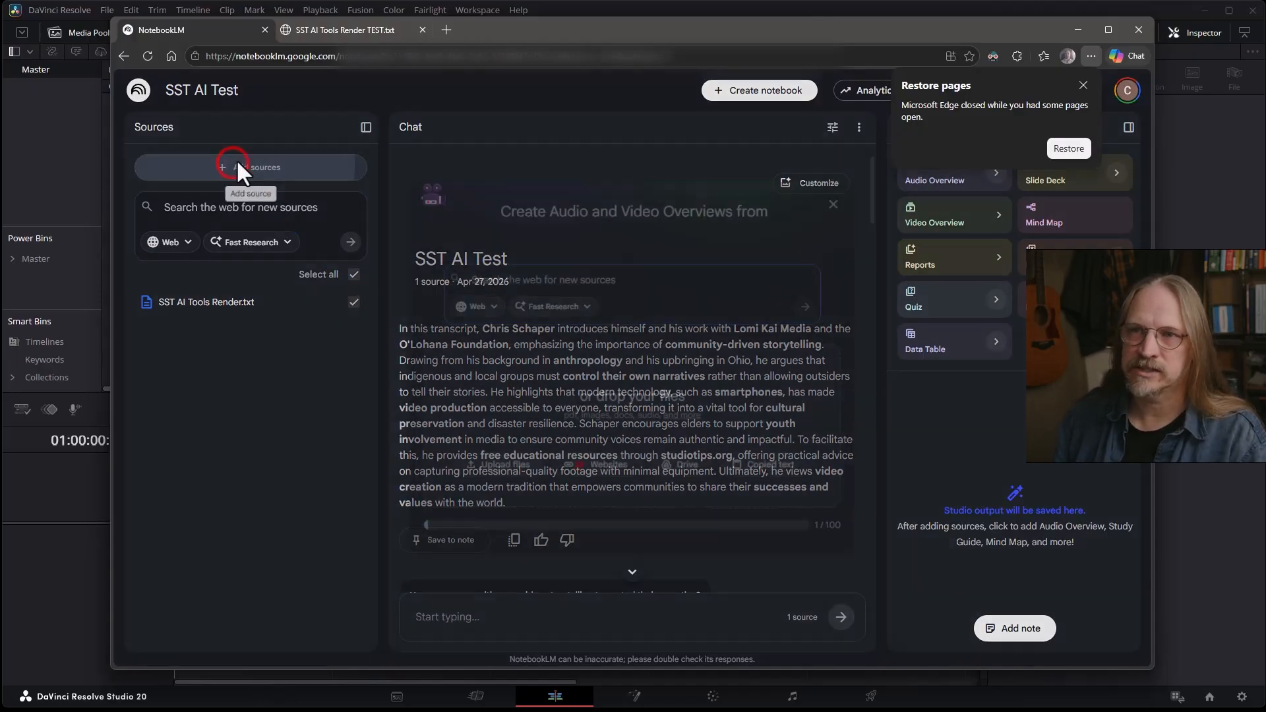
pyautogui.click(514, 472)
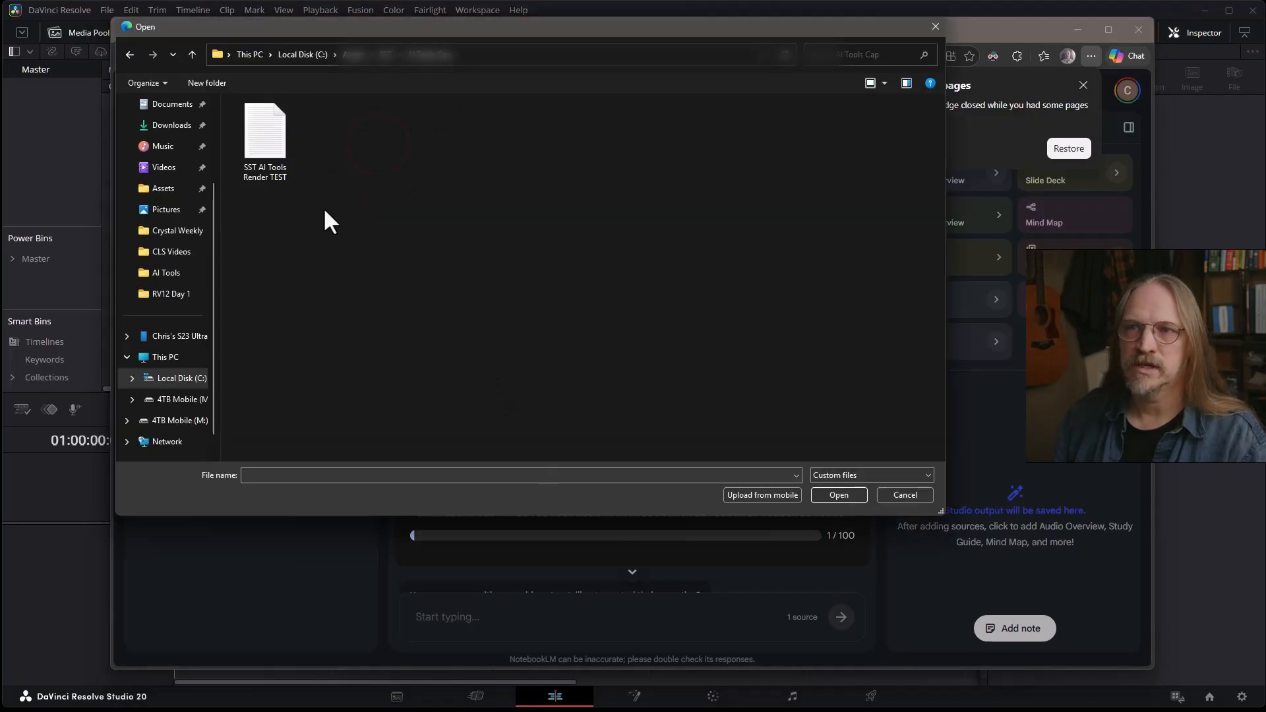
pyautogui.doubleClick(272, 139)
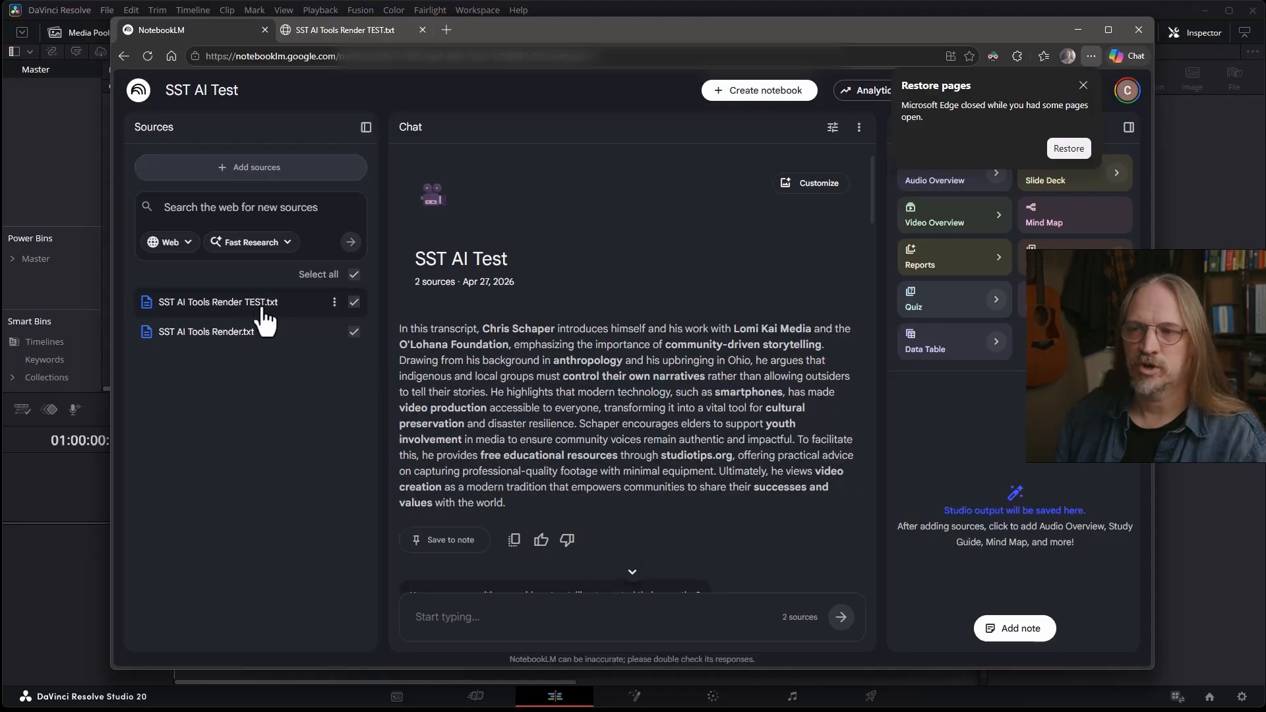
# - Open the SST AI Tools Render TEST.txt source, examine its source guide and transcript, and return to the source list
pyautogui.click(285, 325)
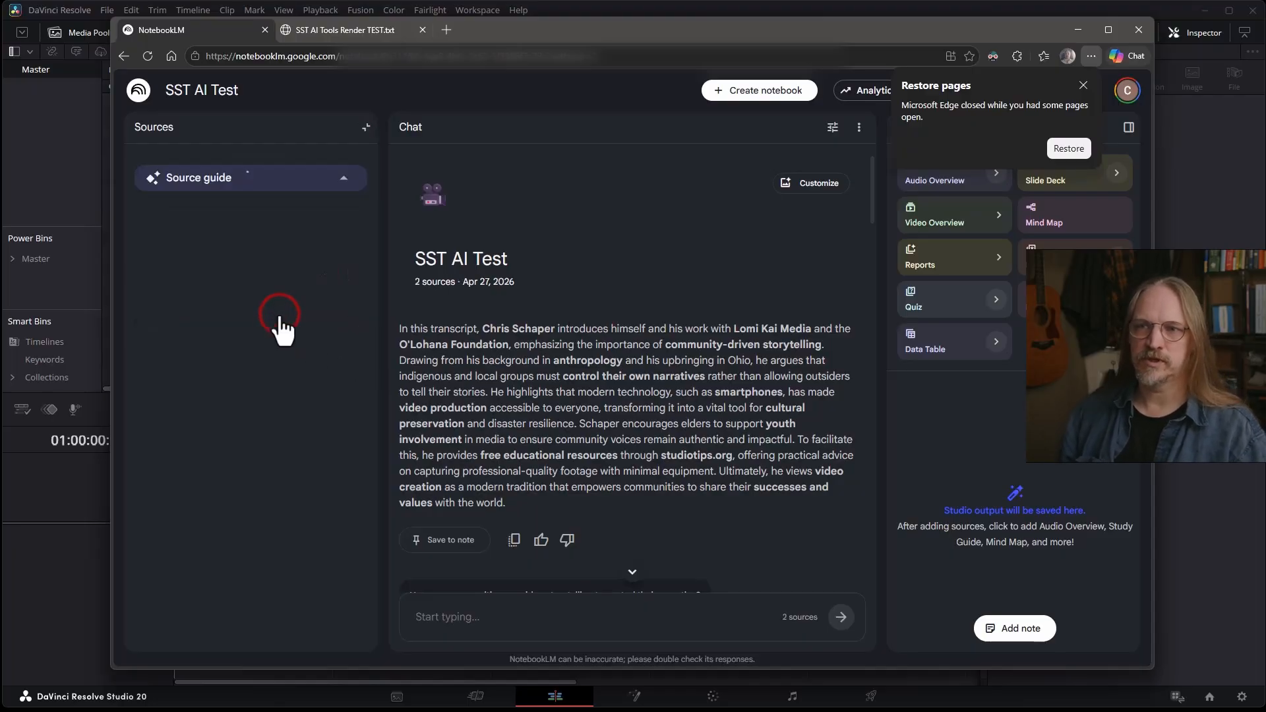
pyautogui.scroll(-8, 346, 412)
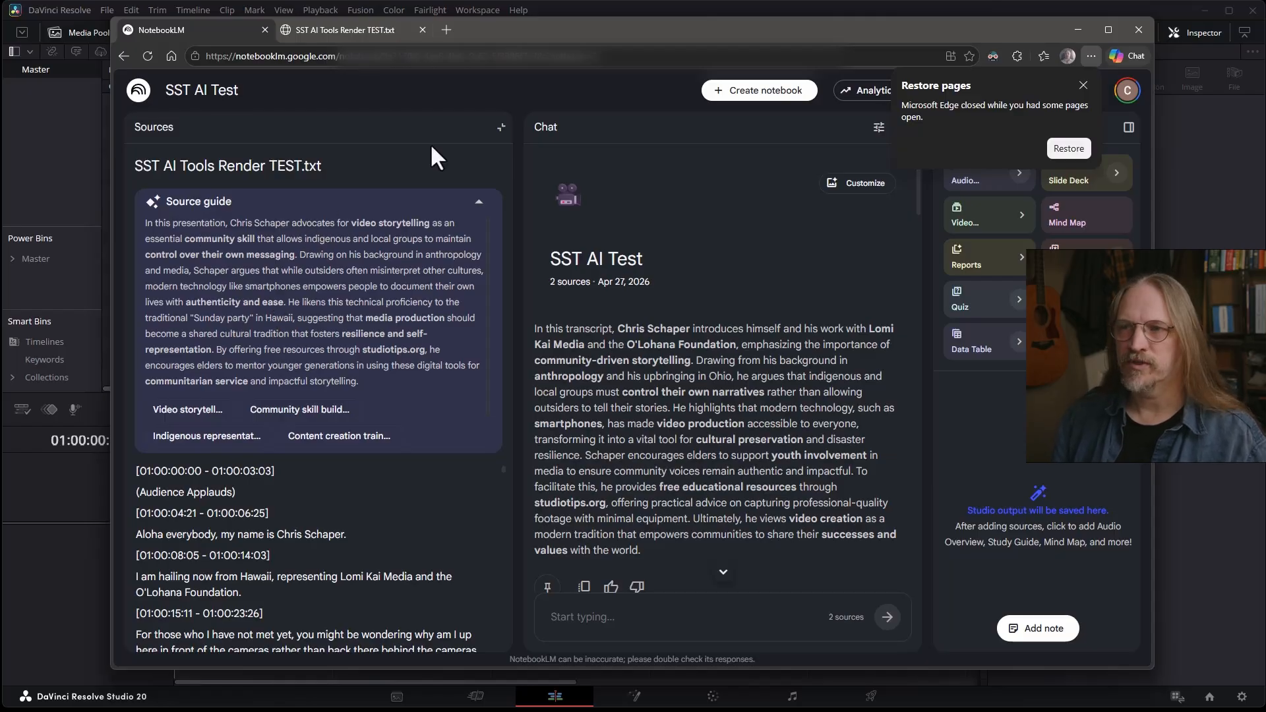
pyautogui.click(501, 129)
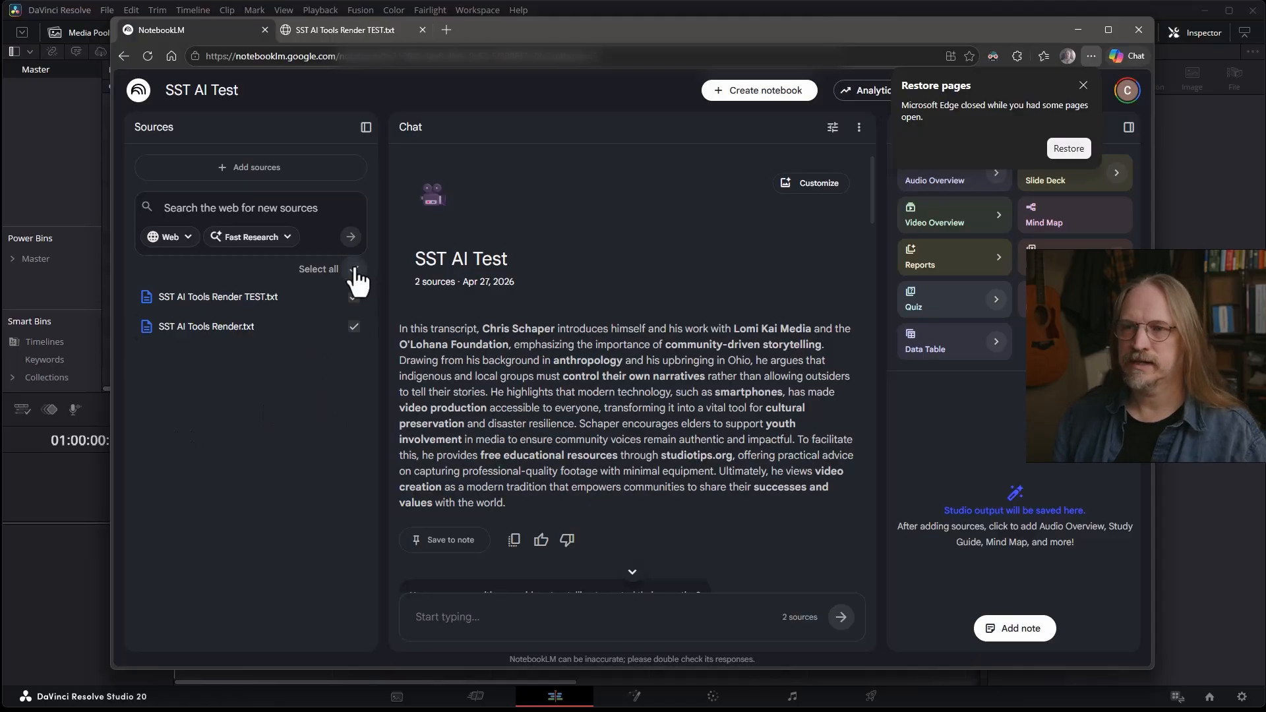
# - Deselect the SST AI Tools Render TEST.txt source so the chat does not use it
pyautogui.scroll(-4, 586, 415)
pyautogui.scroll(-3, 590, 420)
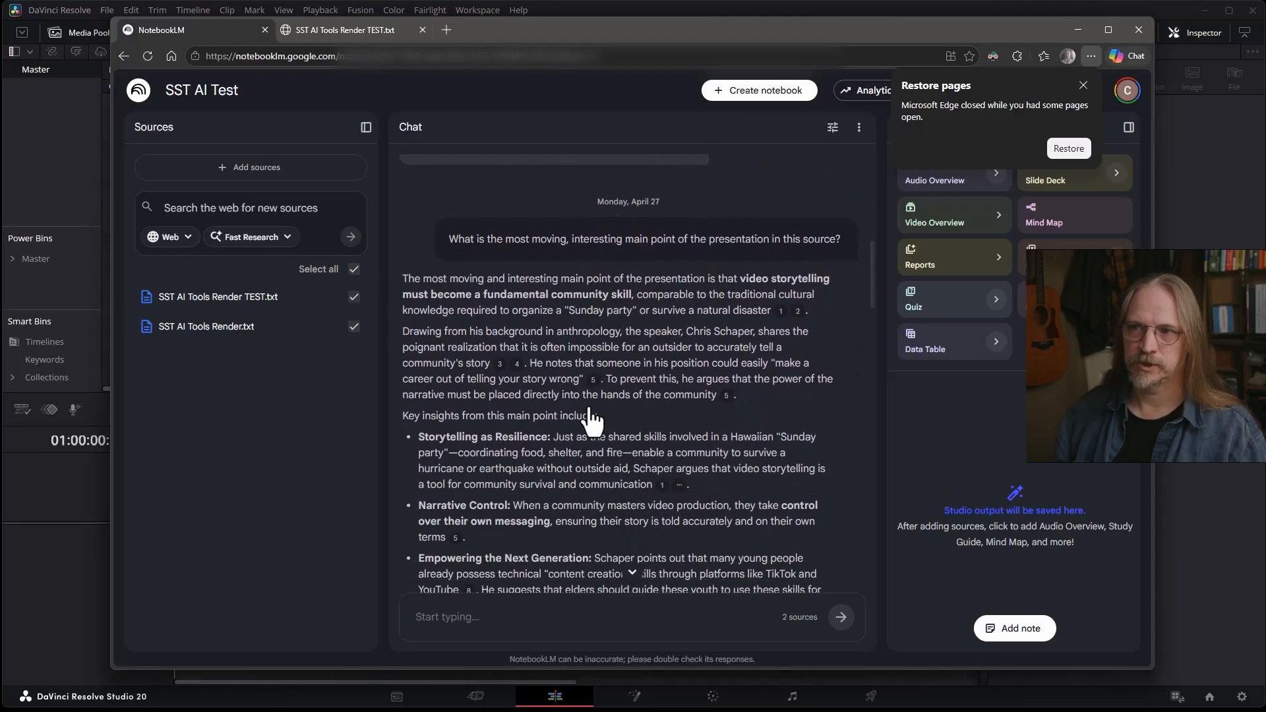
pyautogui.click(353, 297)
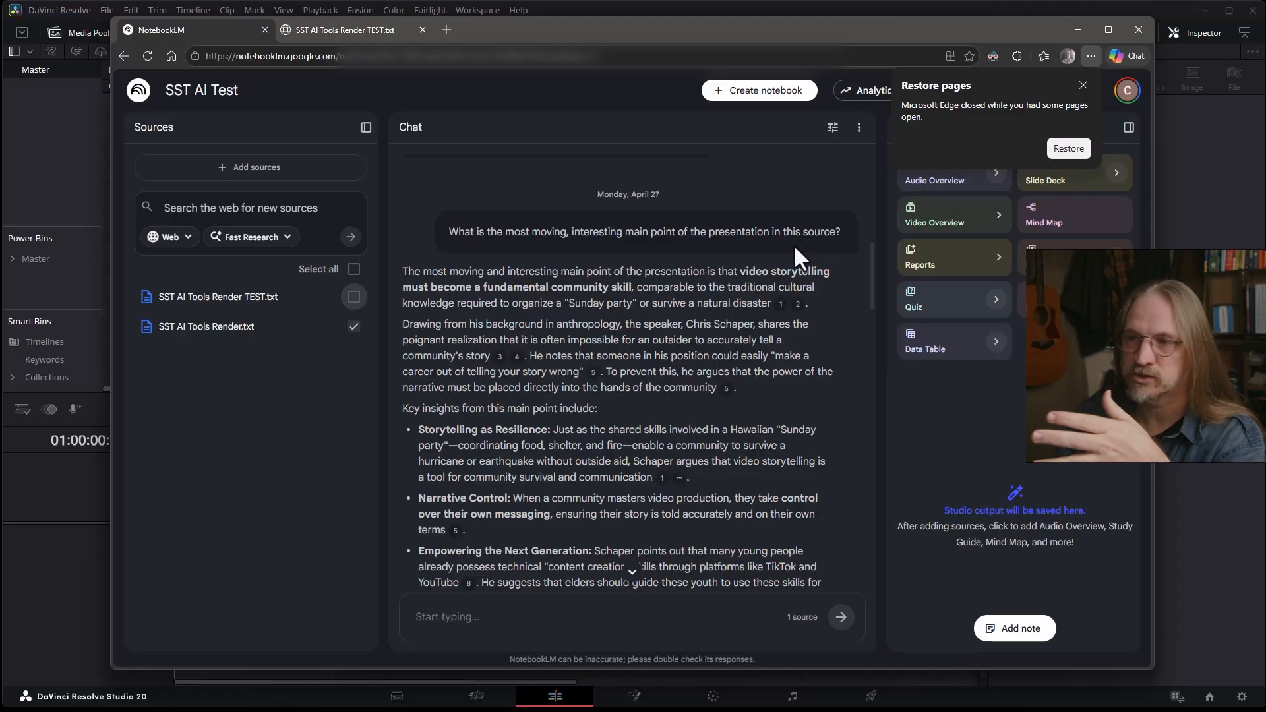
# - Copy the "Community Voice" 60-Second Cut list, with its footage timecodes and audio lines, from the chat answer
pyautogui.scroll(-2, 800, 239)
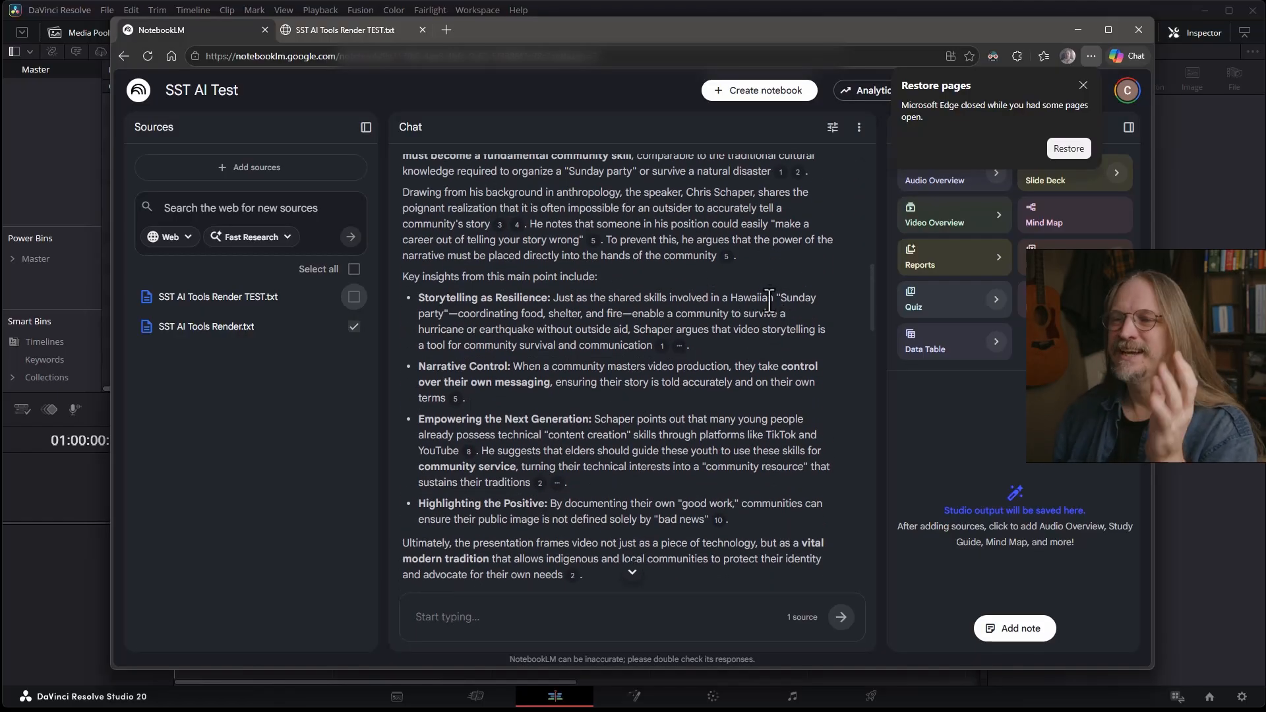
pyautogui.scroll(-1, 767, 316)
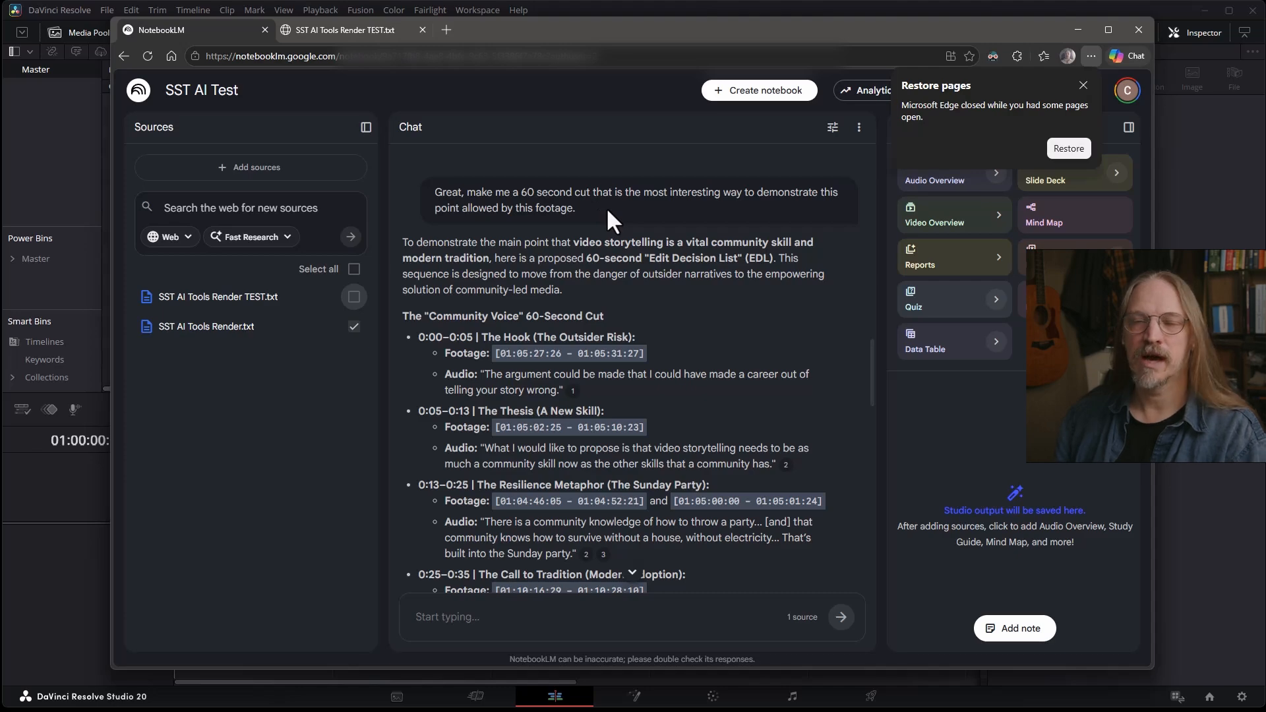
pyautogui.scroll(-2, 626, 231)
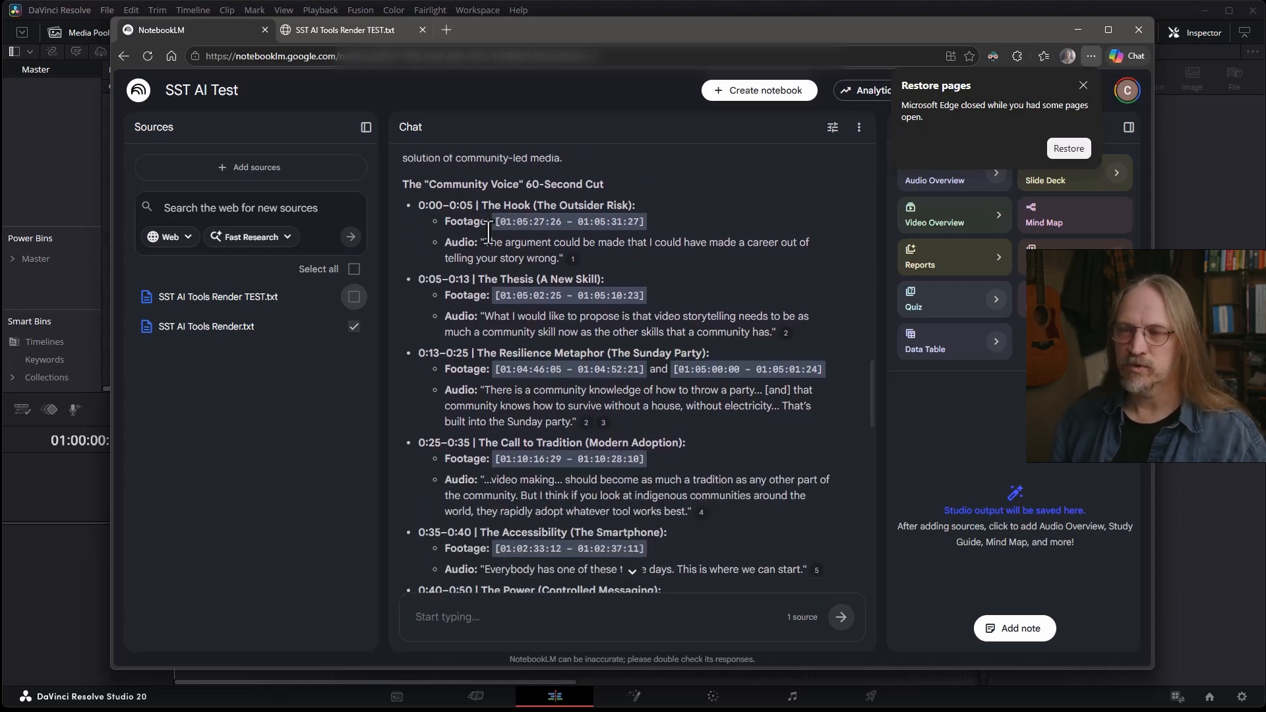
pyautogui.scroll(-3, 534, 419)
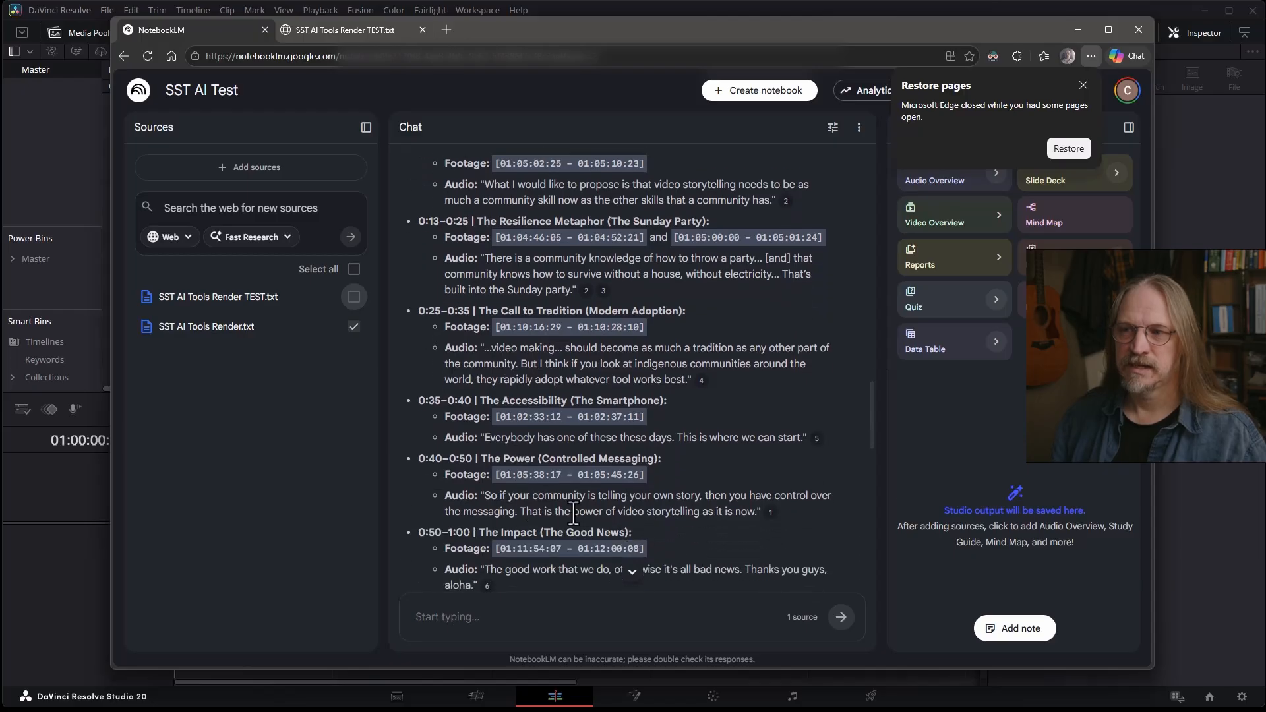
pyautogui.moveTo(611, 517); pyautogui.dragTo(387, 248)
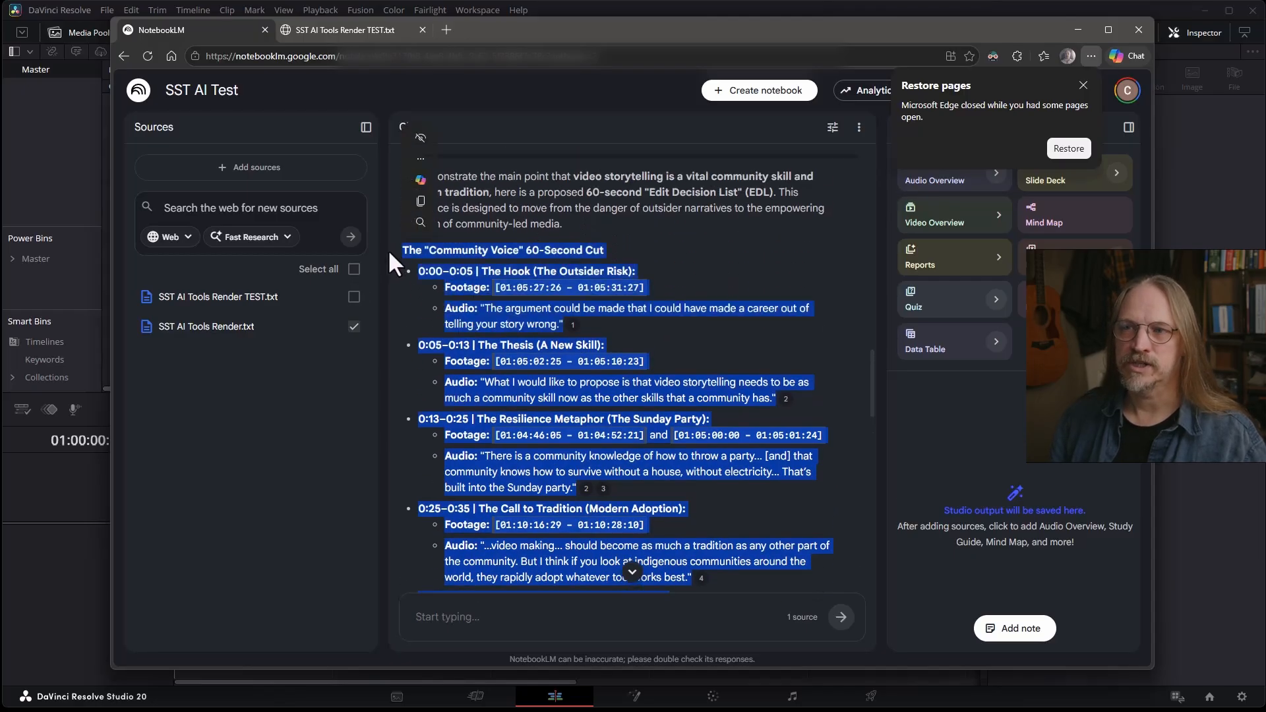
pyautogui.hotkey('ctrl', 'c')
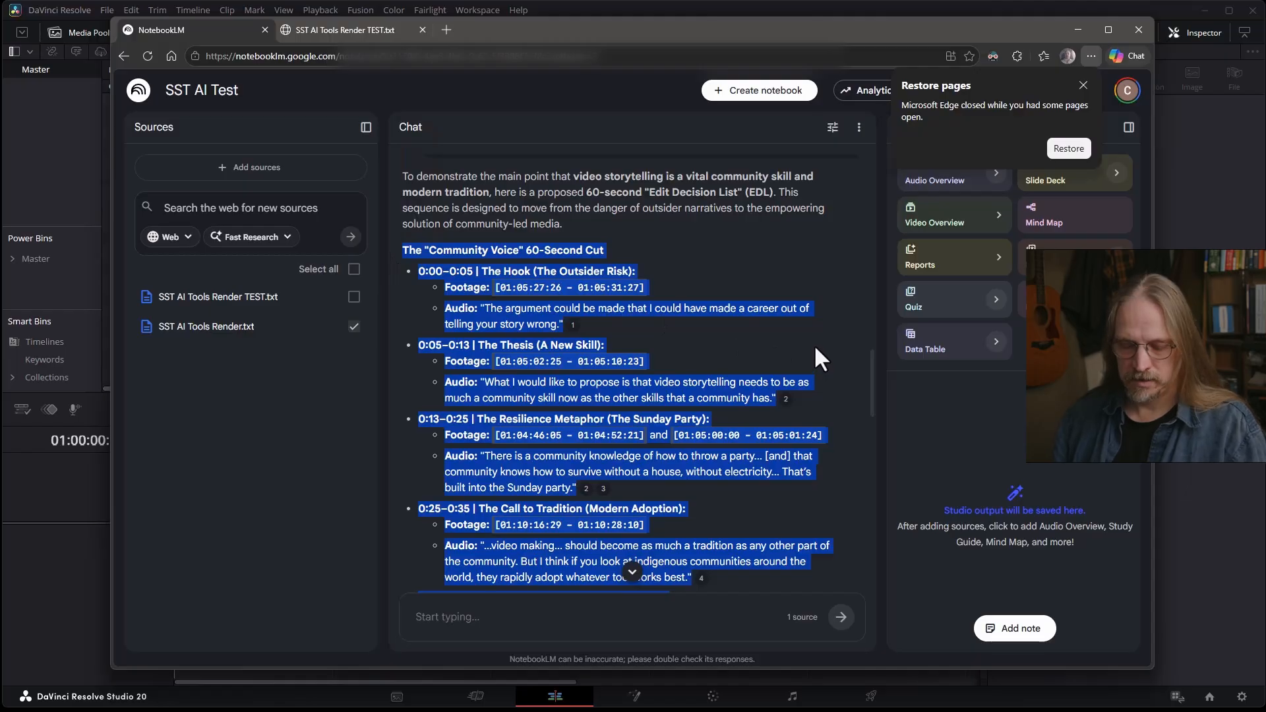
# - Switch to File Explorer and create a text document named Script Short in the AI Tools Cap folder
pyautogui.hotkey('alt', 'Tab')
pyautogui.hotkey('alt', 'Tab')
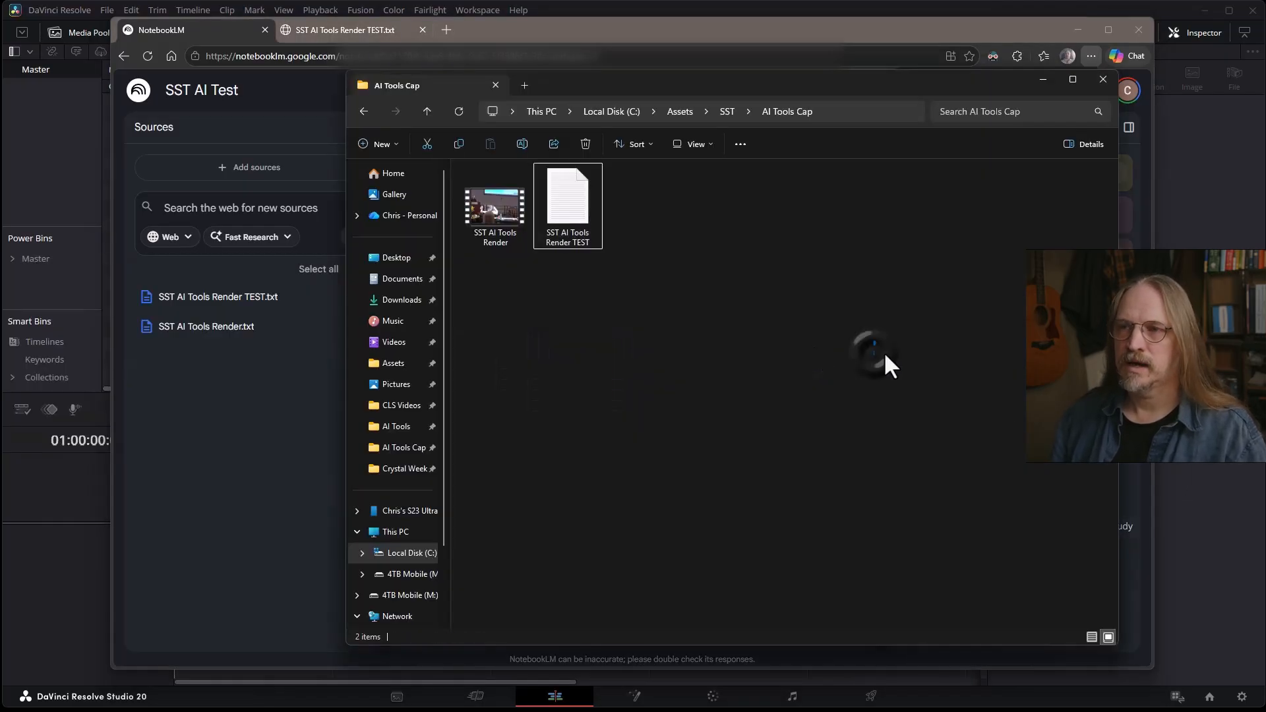
pyautogui.rightClick(881, 347)
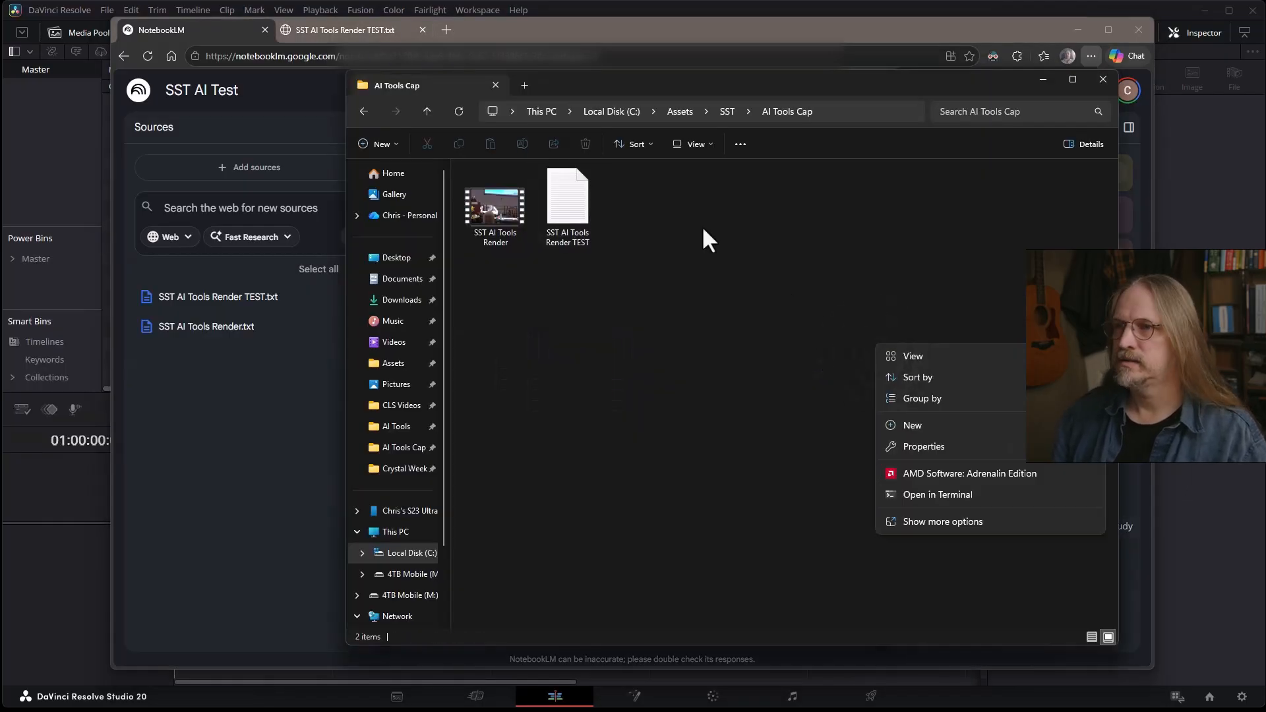
pyautogui.moveTo(939, 426)
pyautogui.click(1151, 534)
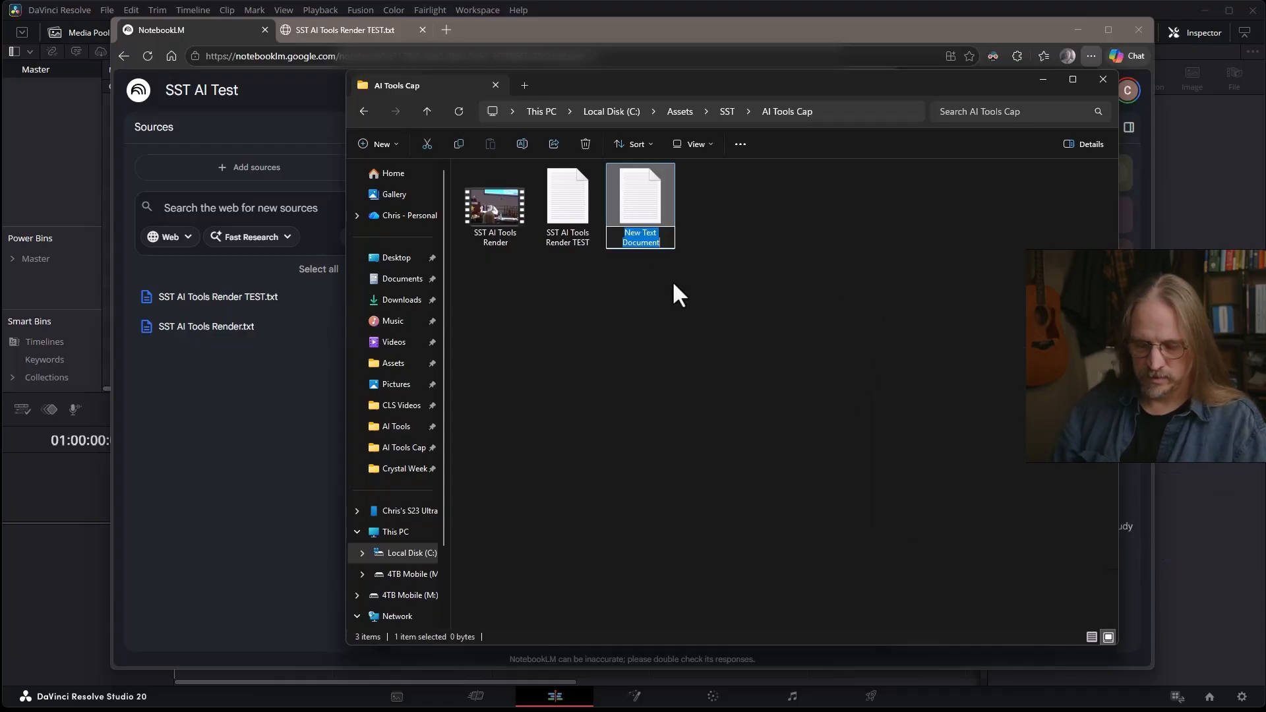
pyautogui.write('Scrip')
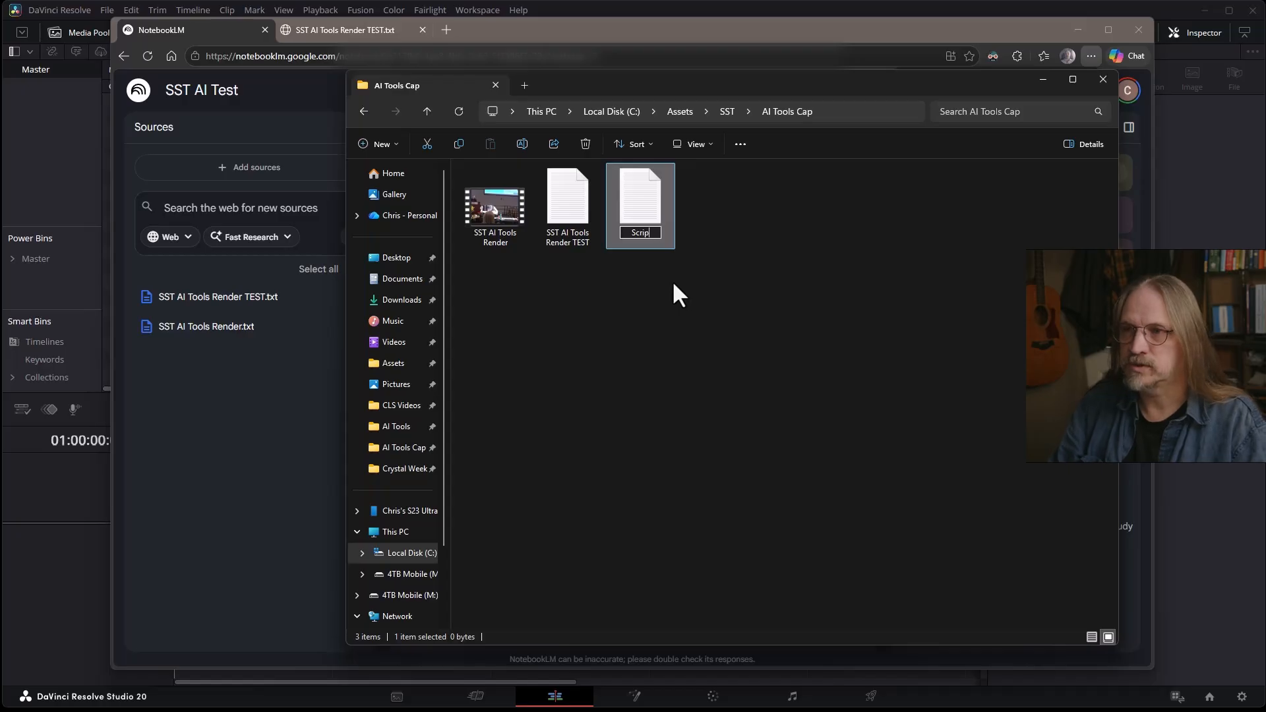
pyautogui.write('t ')
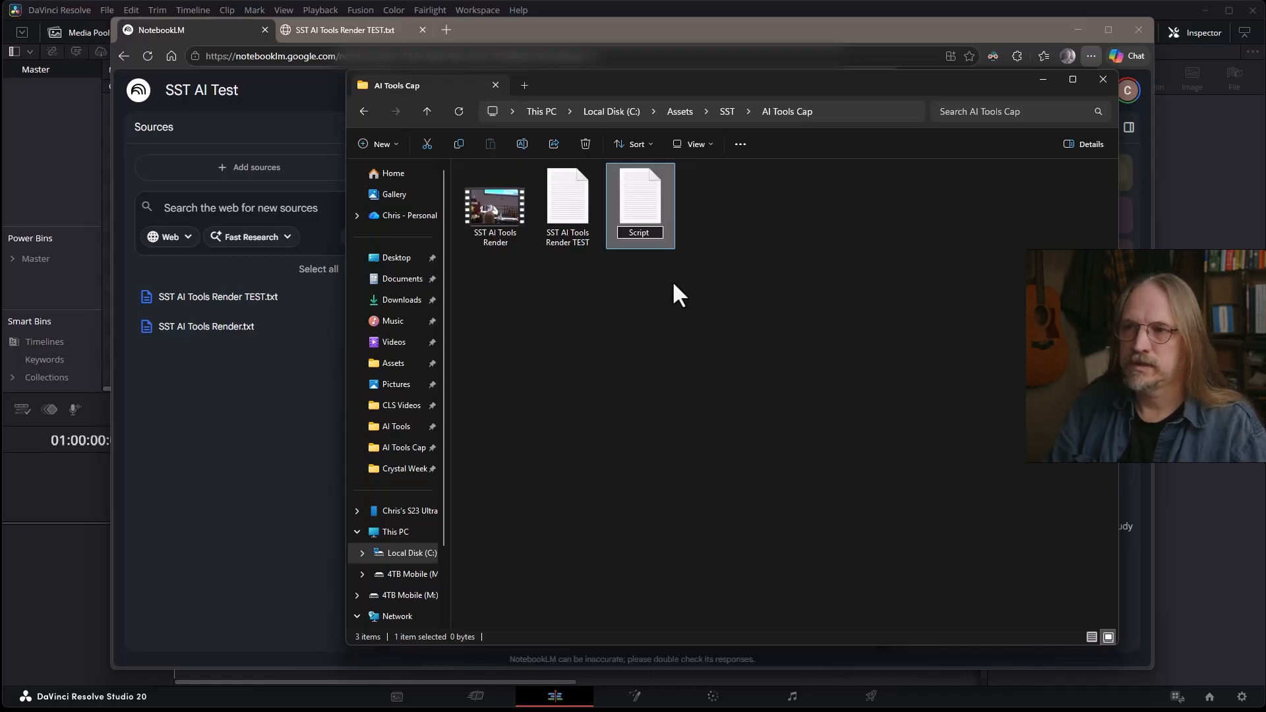
pyautogui.write('Short')
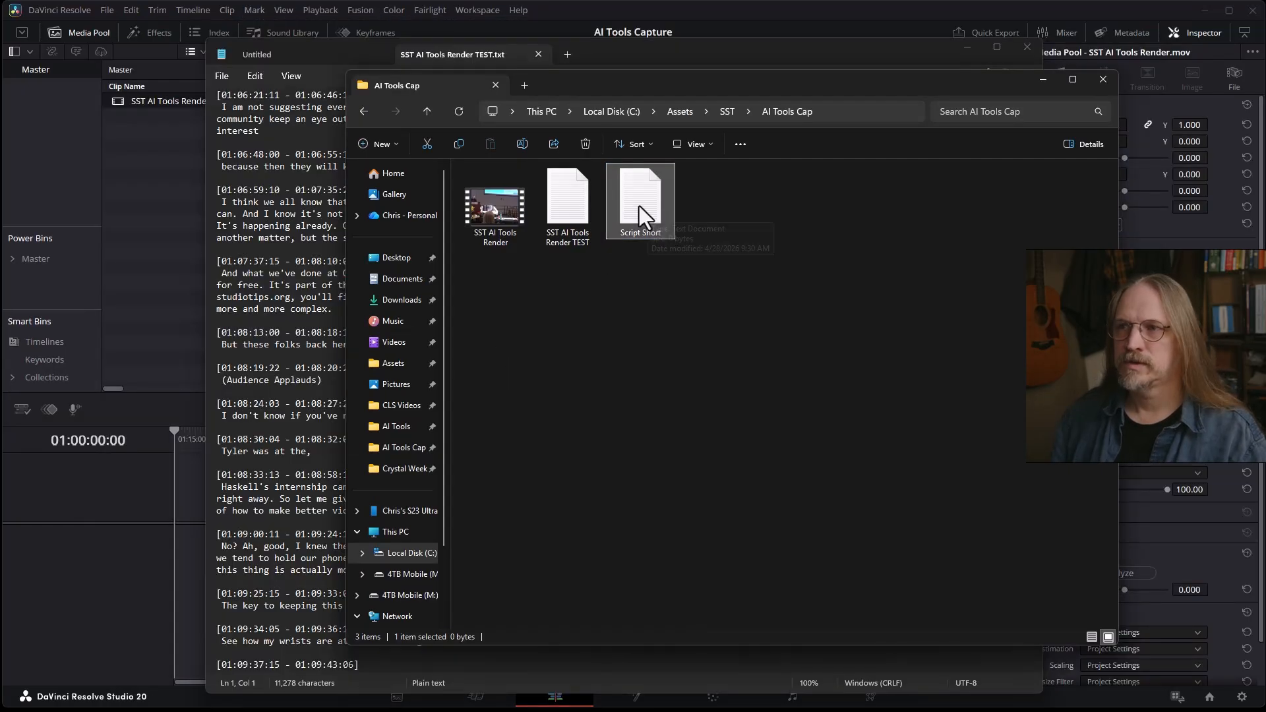
# - Paste the copied "Community Voice" 60-Second Cut list into the Script Short text document and save the file
pyautogui.click(637, 204)
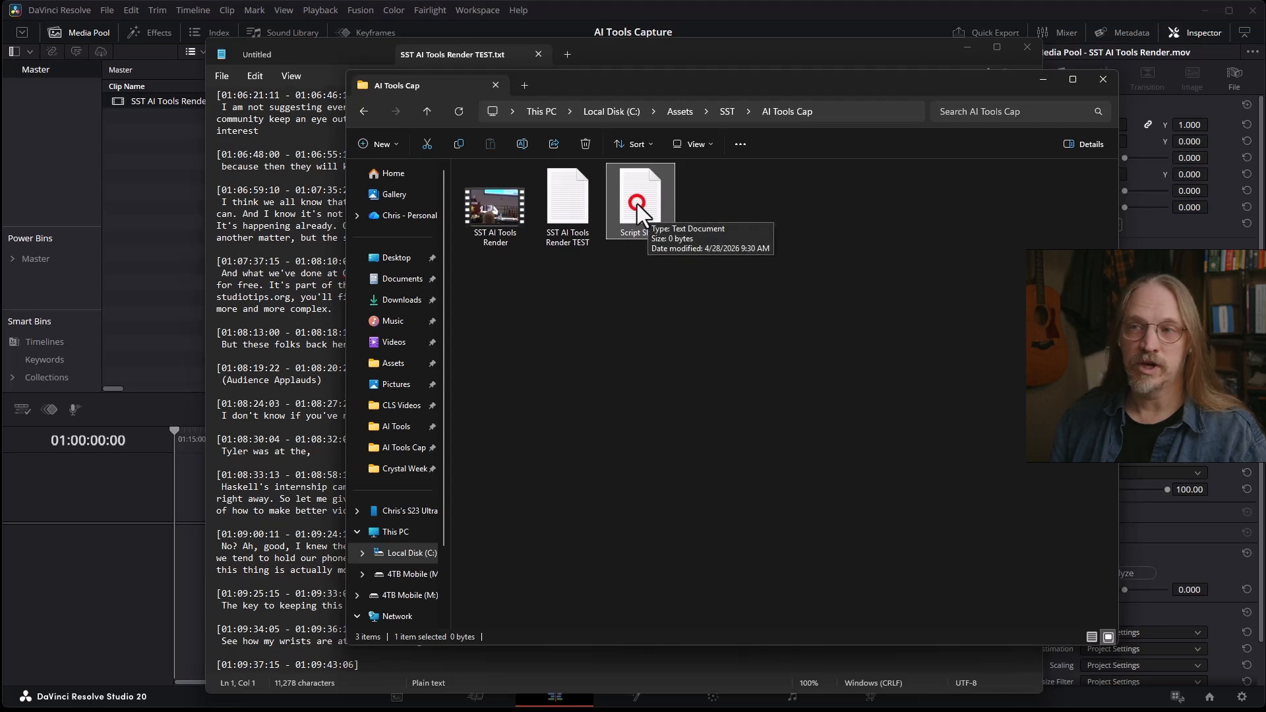
pyautogui.click(435, 243)
pyautogui.hotkey('ctrl', 'v')
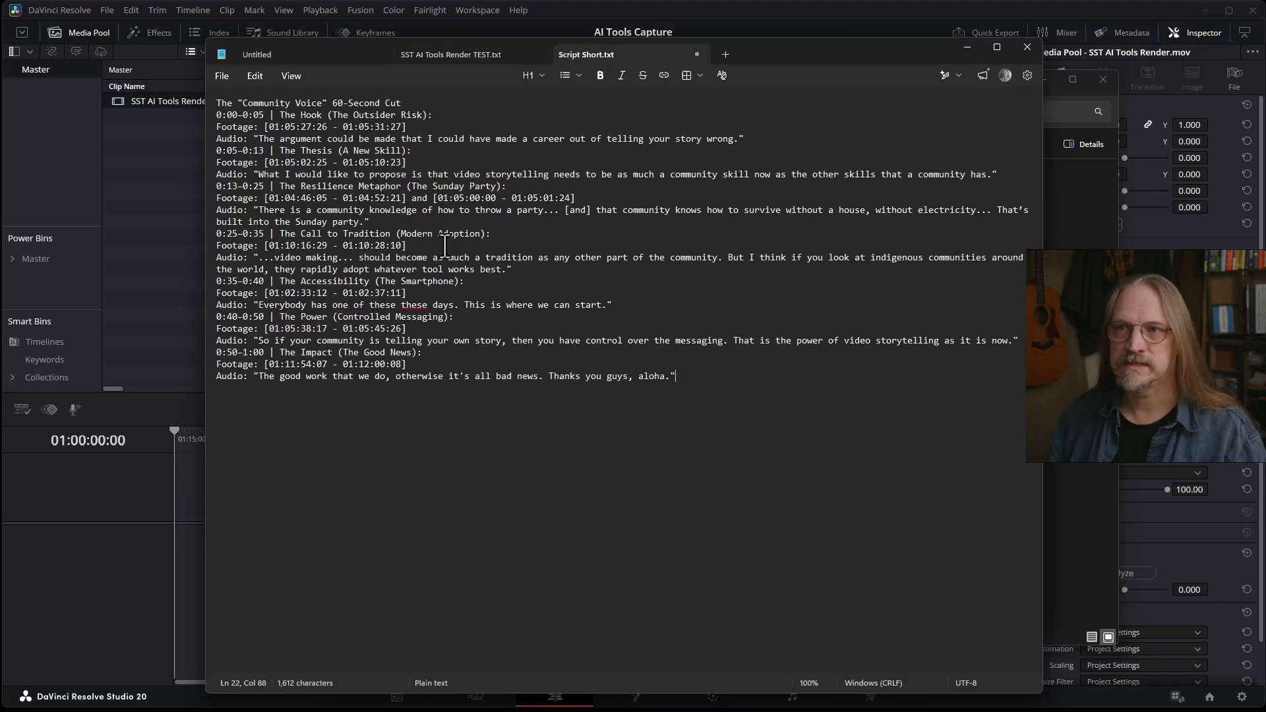
pyautogui.click(221, 77)
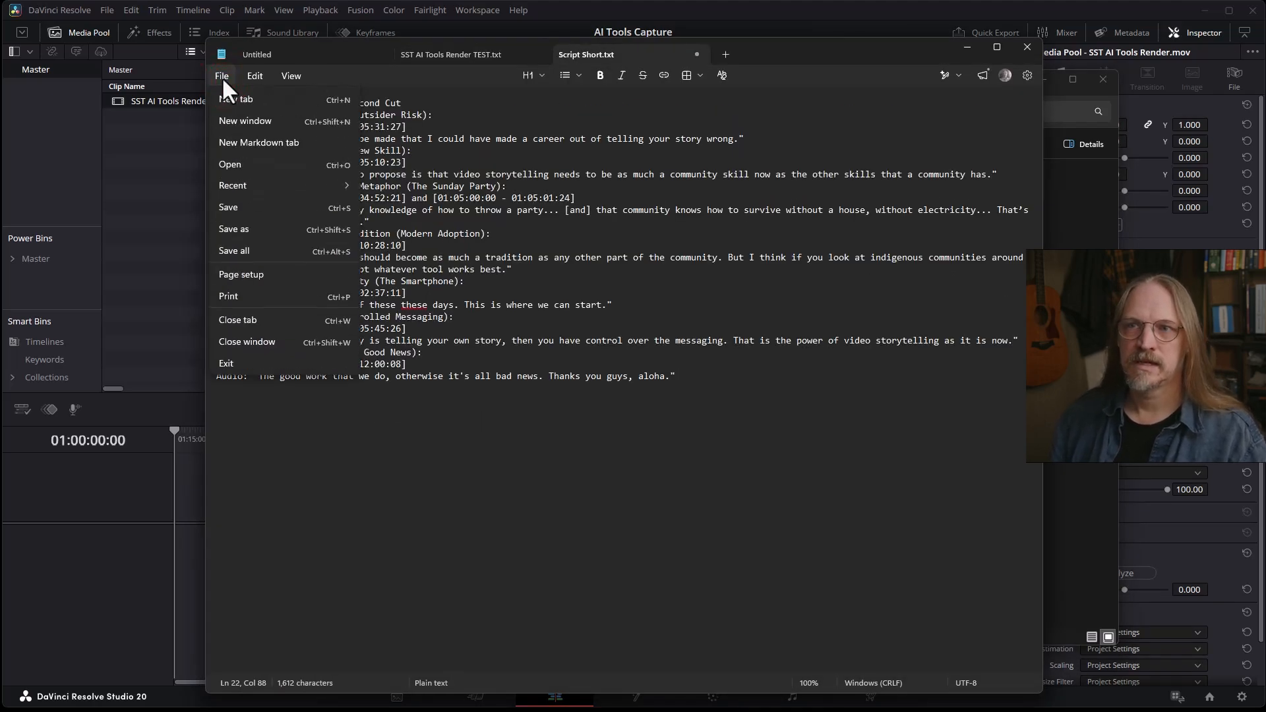
pyautogui.click(248, 215)
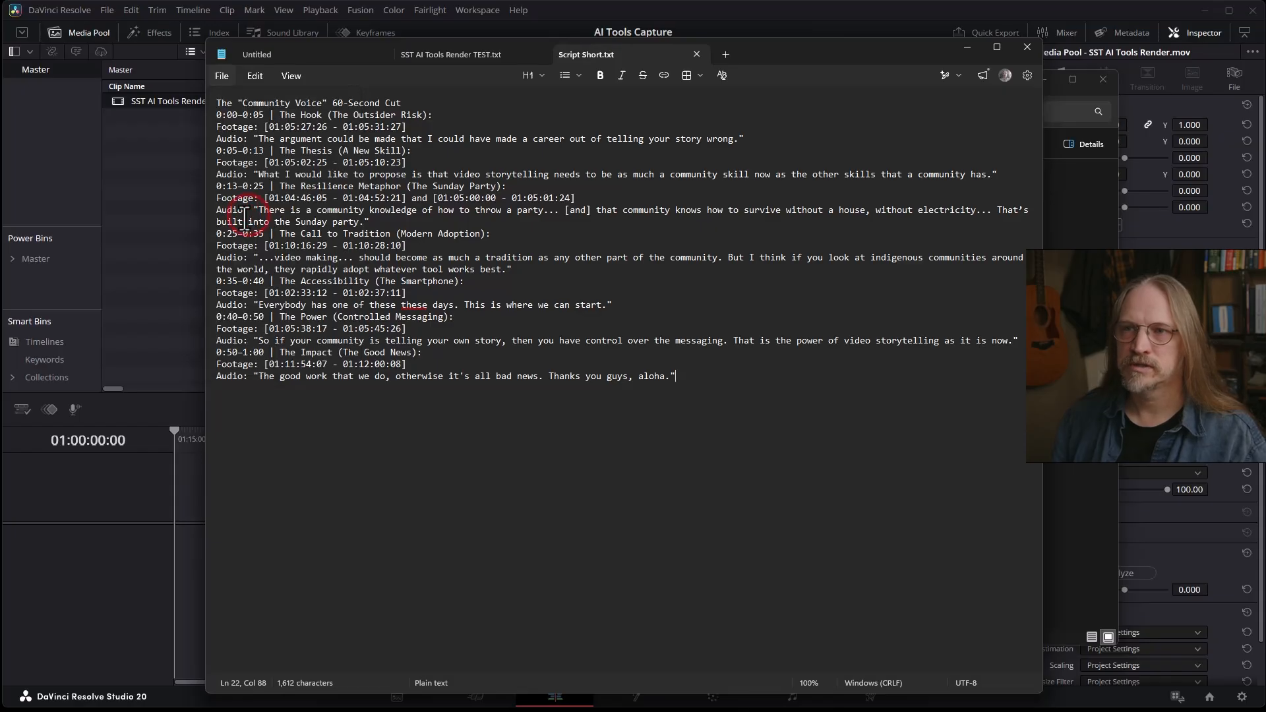
# - Switch to DaVinci Resolve and create an IntelliScript timeline from SST AI Tools Render.mov, using Script Short as the reference script
pyautogui.hotkey('alt', 'Tab')
pyautogui.hotkey('alt', 'Tab')
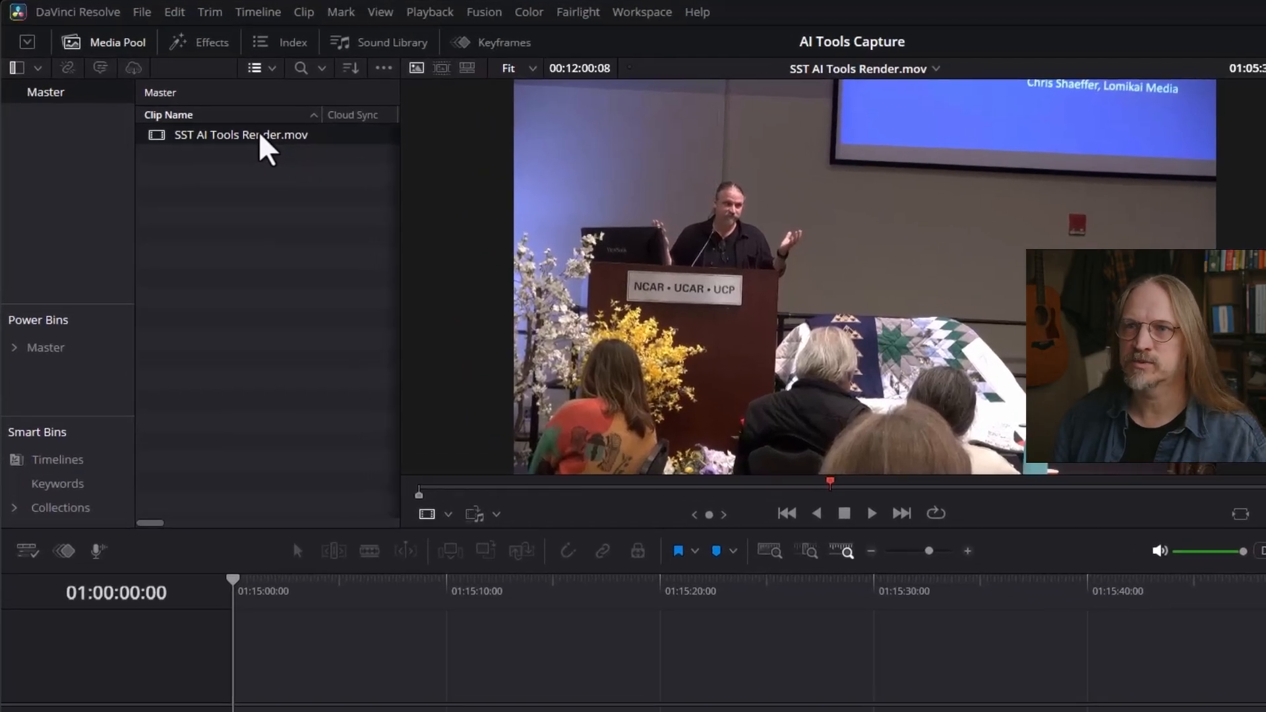
pyautogui.rightClick(258, 132)
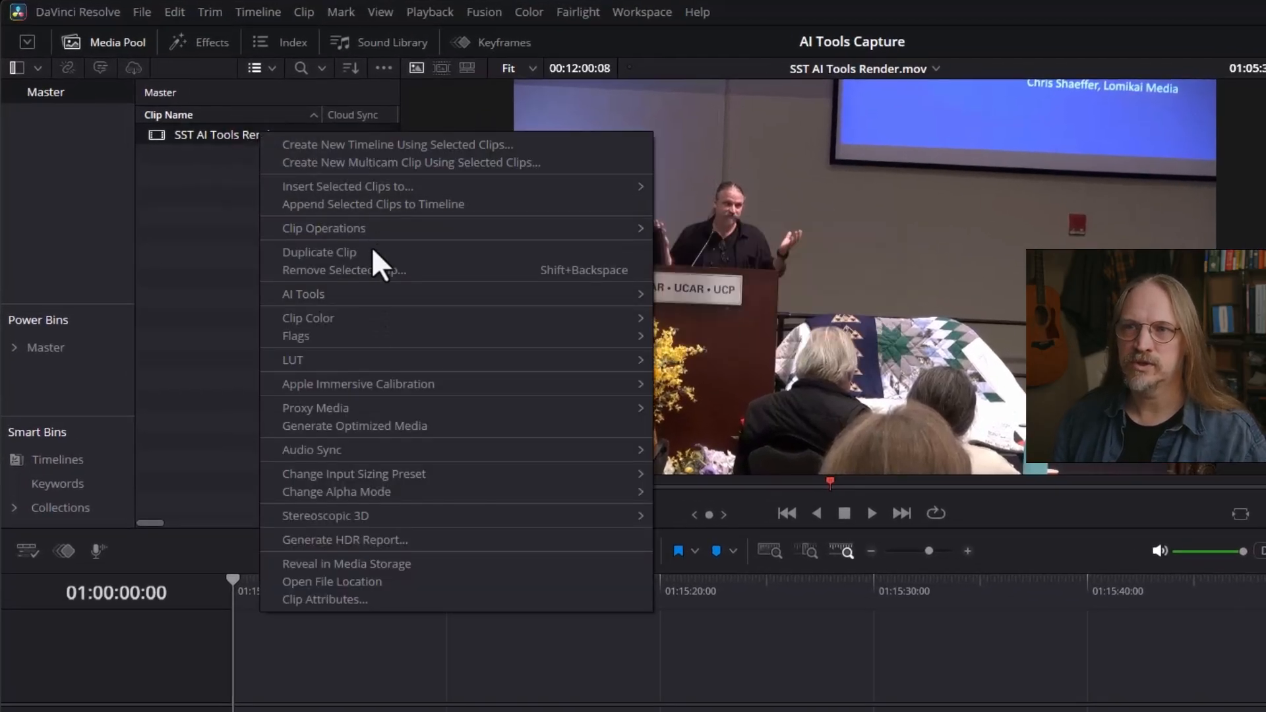
pyautogui.moveTo(371, 298)
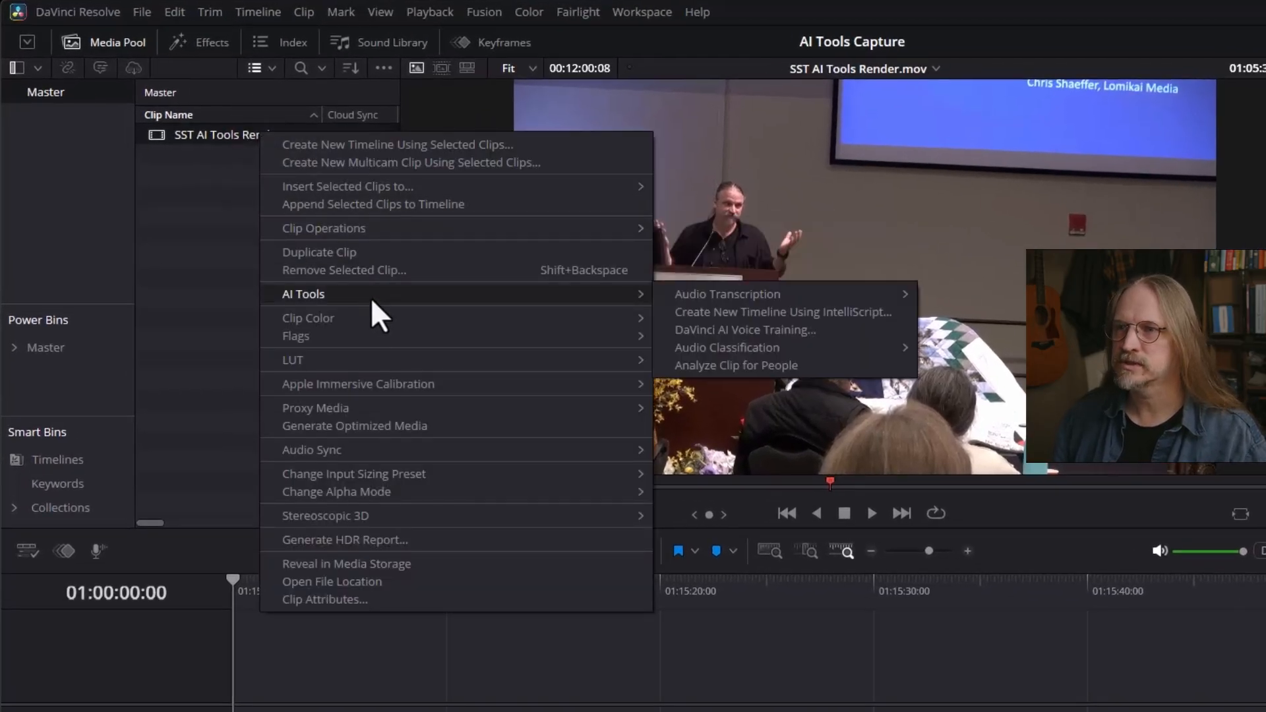
pyautogui.click(745, 314)
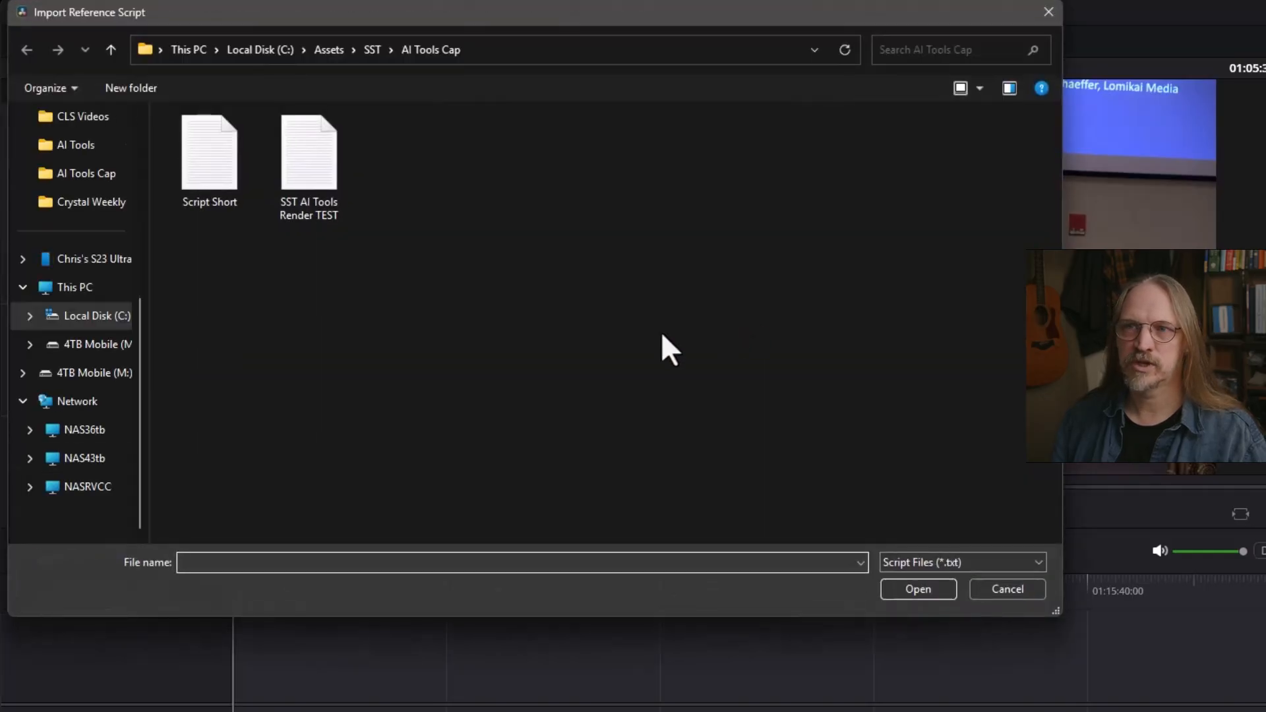
pyautogui.click(202, 168)
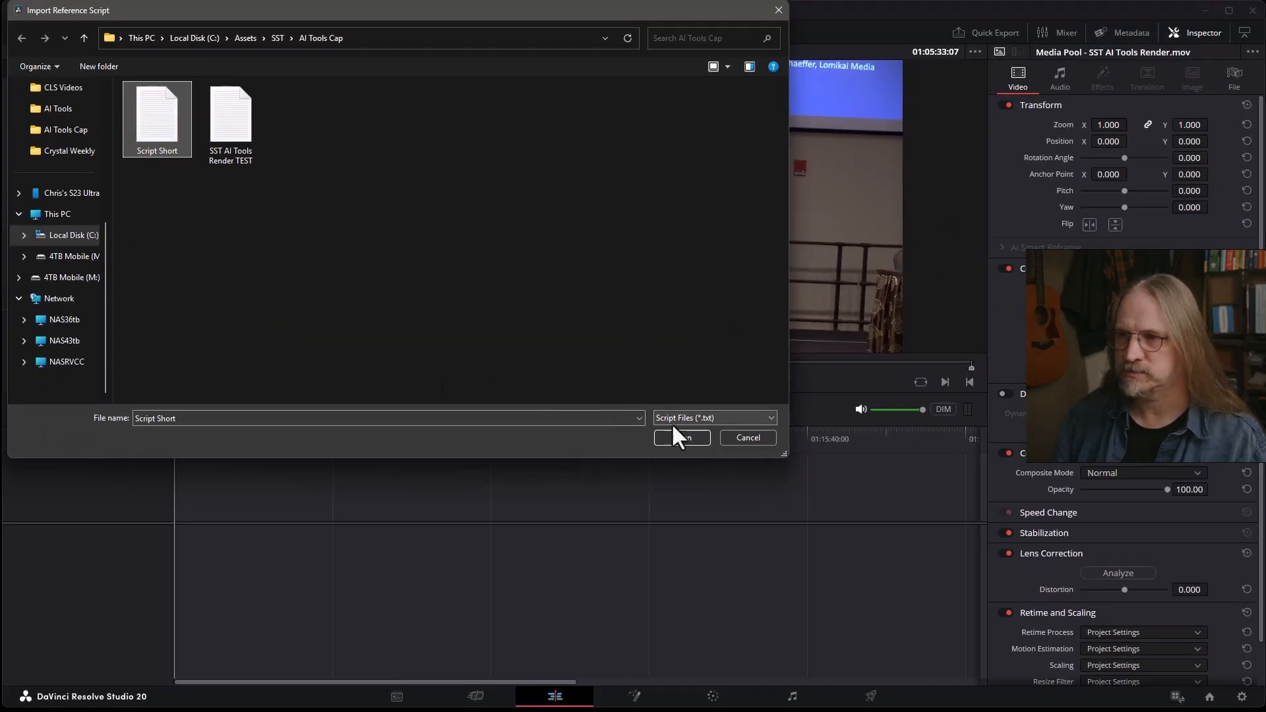
pyautogui.click(677, 438)
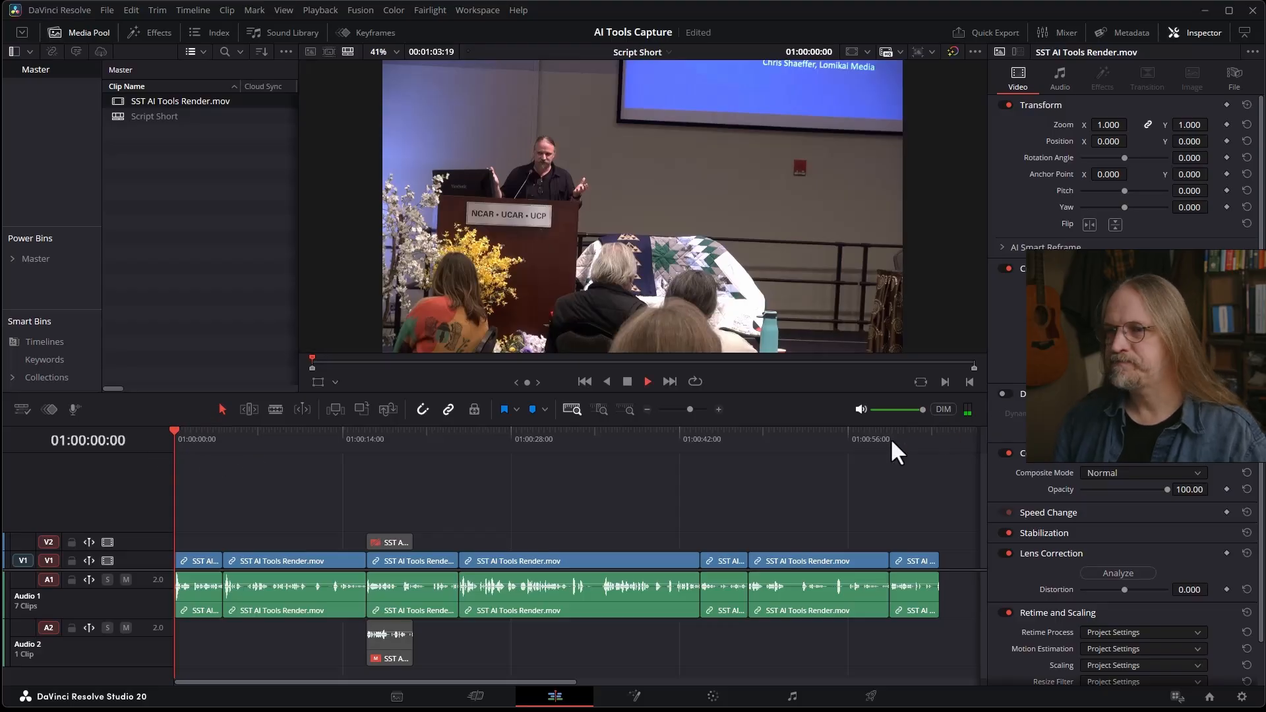
# - Play the Script Short timeline from its start, and audition the alternate take on V2 with the V1 clip beneath it disabled
pyautogui.press('space')
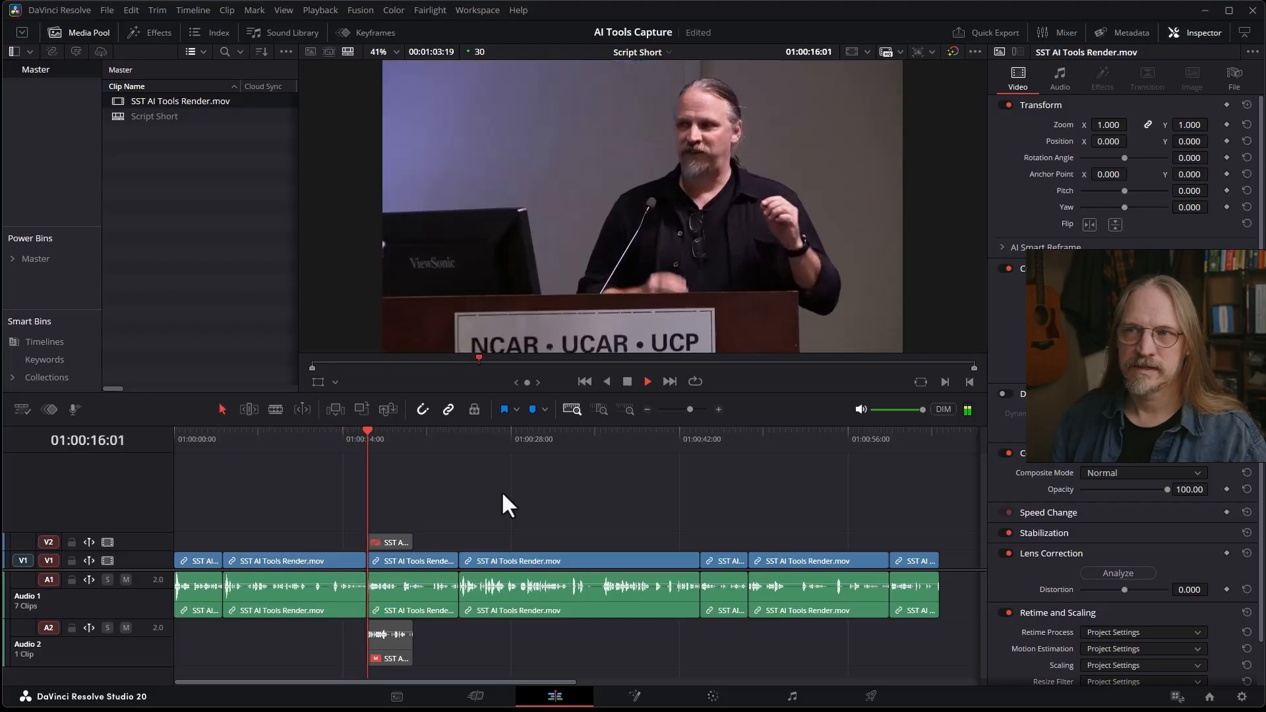
pyautogui.press('space')
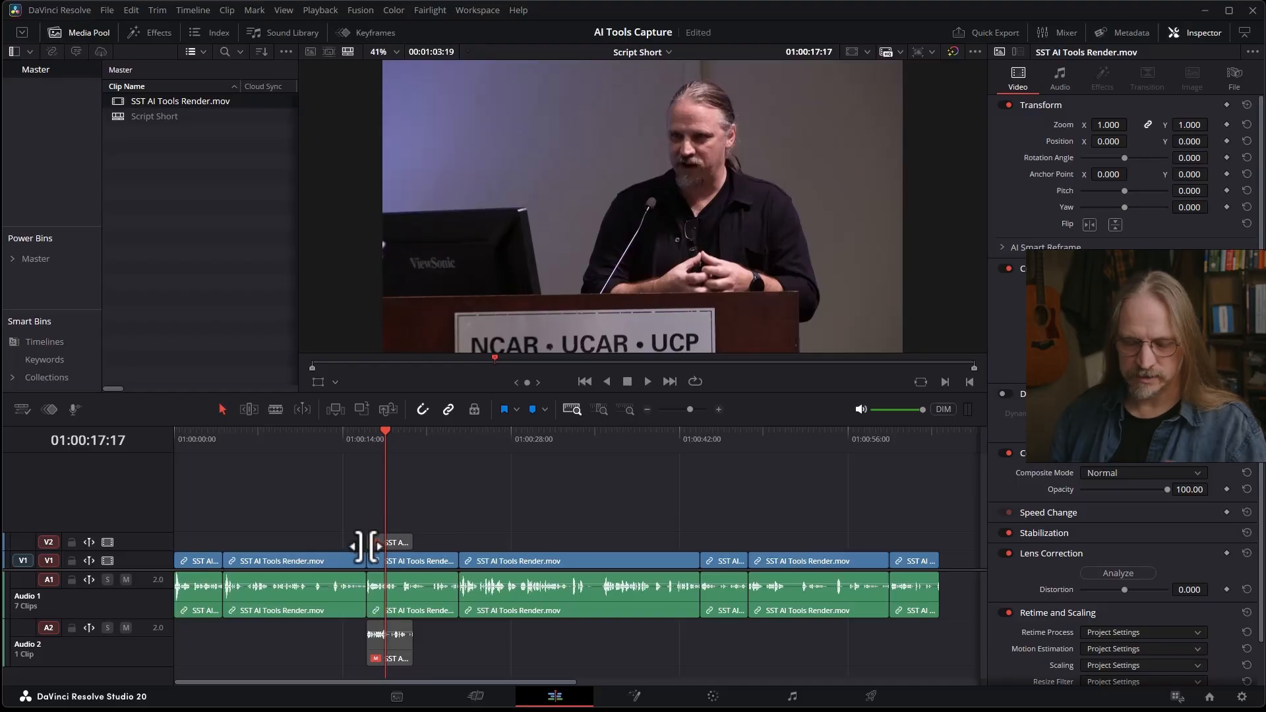
pyautogui.click(405, 554)
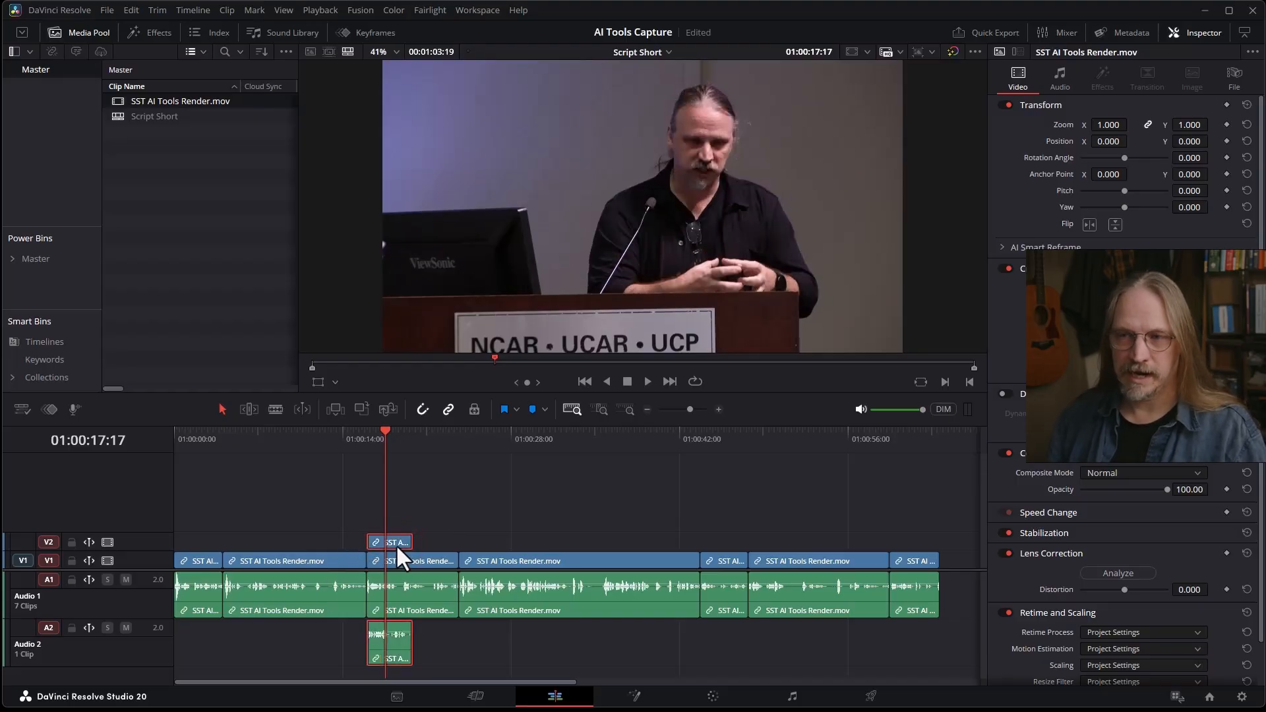
pyautogui.click(366, 441)
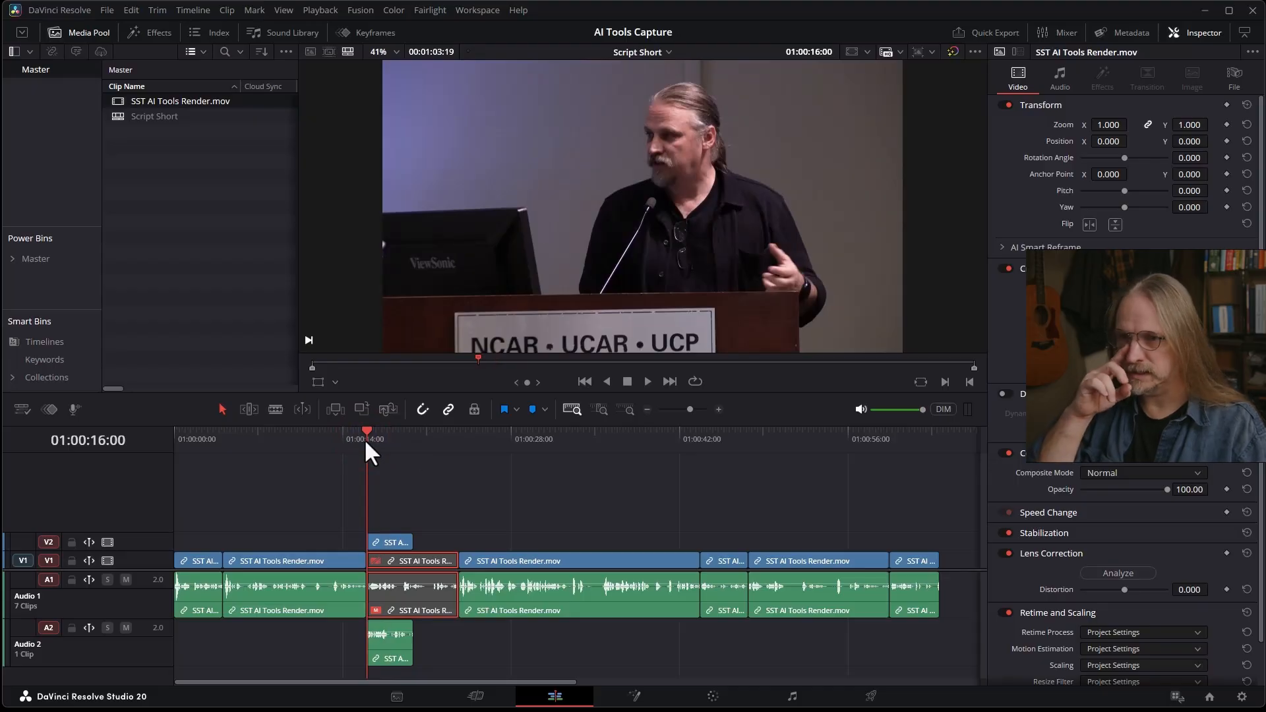
pyautogui.click(358, 431)
pyautogui.press('space')
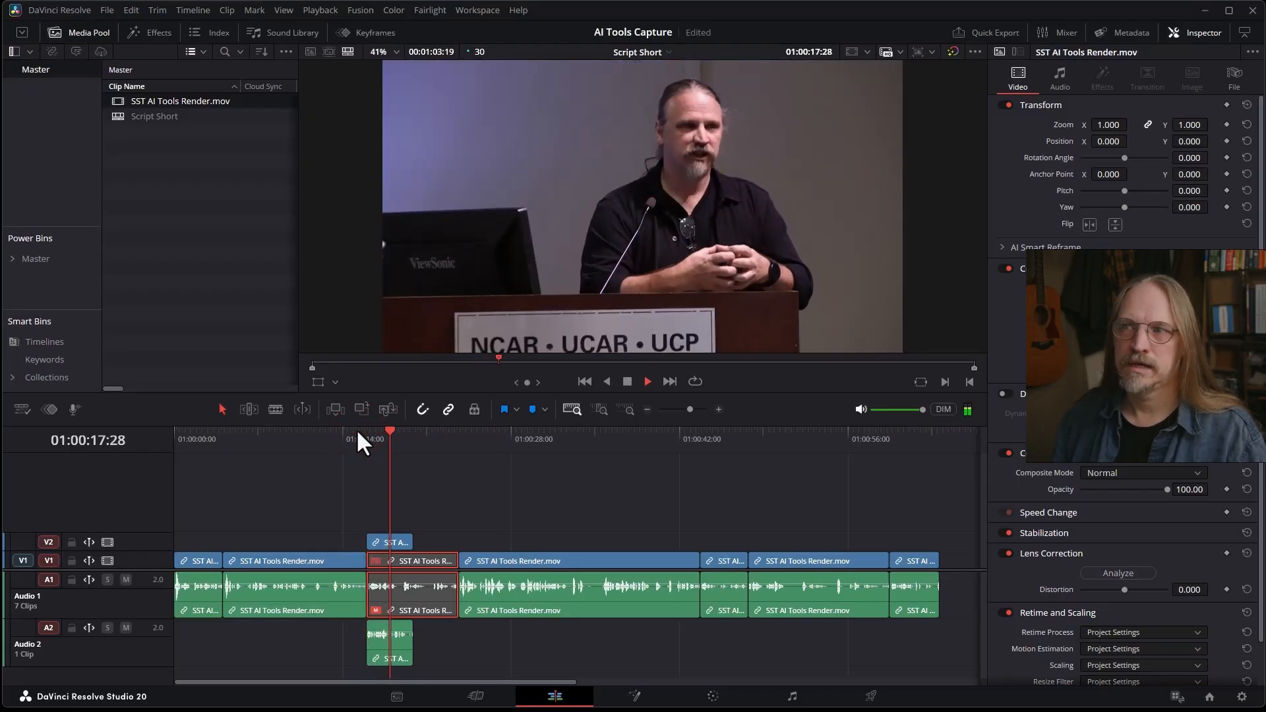
pyautogui.press('space')
# - Disable the V2 take, re-enable the V1 clip beneath it, and play that section from about 01:00:16:00
pyautogui.click(400, 538)
pyautogui.press('d')
pyautogui.click(399, 556)
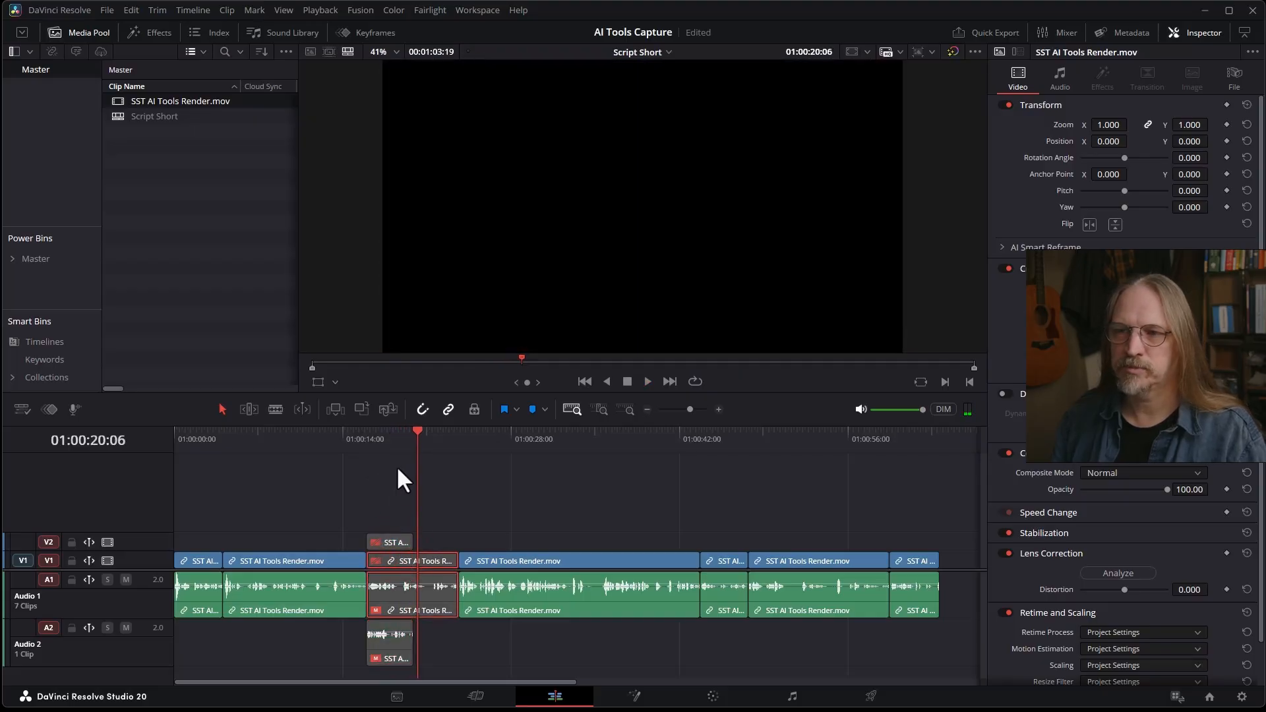
pyautogui.click(367, 441)
pyautogui.press('space')
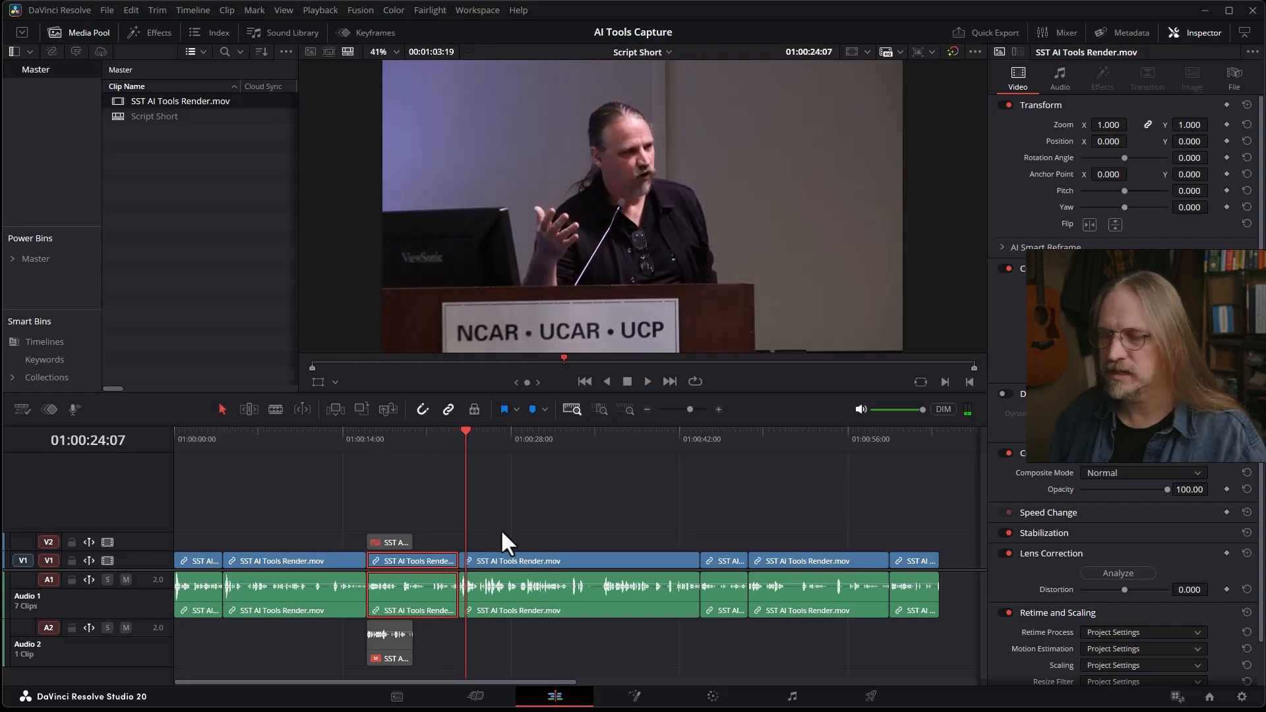
# - Insert the alternate V2 take on V1 before the third clip by shifting the following clips later, and play the transition
pyautogui.moveTo(433, 499); pyautogui.dragTo(917, 632)
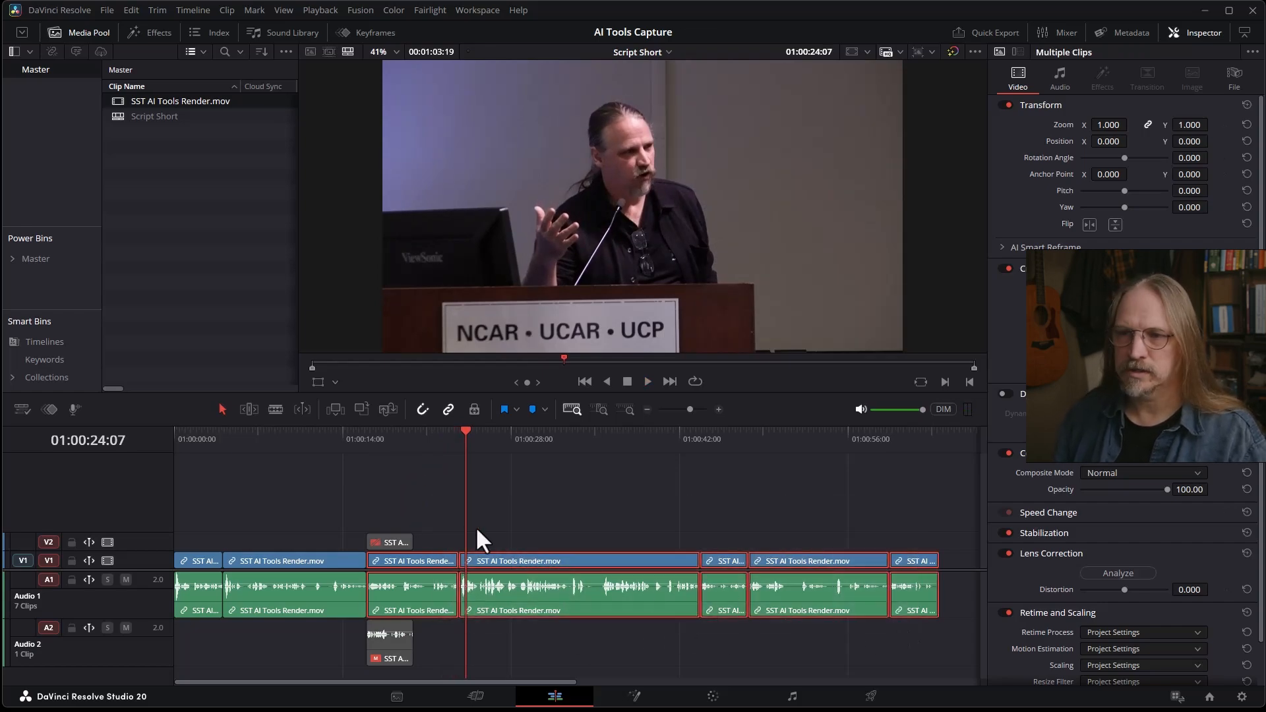
pyautogui.moveTo(439, 556); pyautogui.dragTo(472, 556)
pyautogui.moveTo(374, 546); pyautogui.dragTo(372, 558)
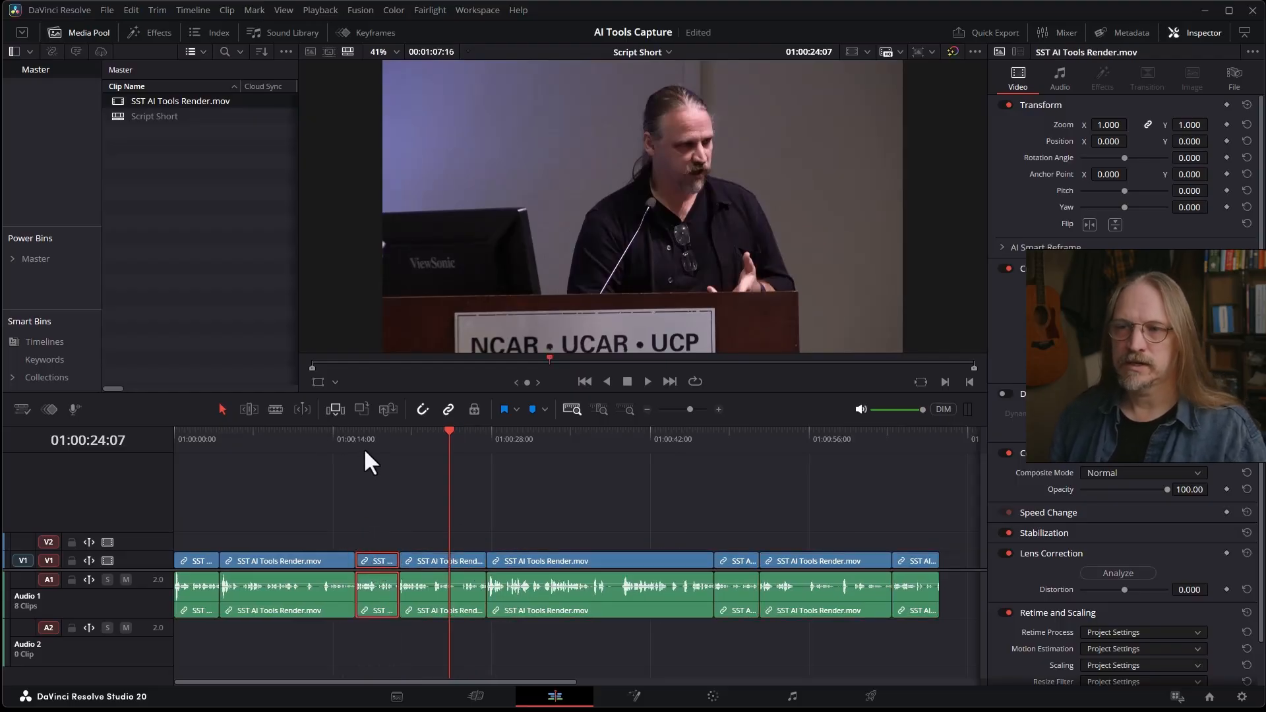
pyautogui.click(319, 447)
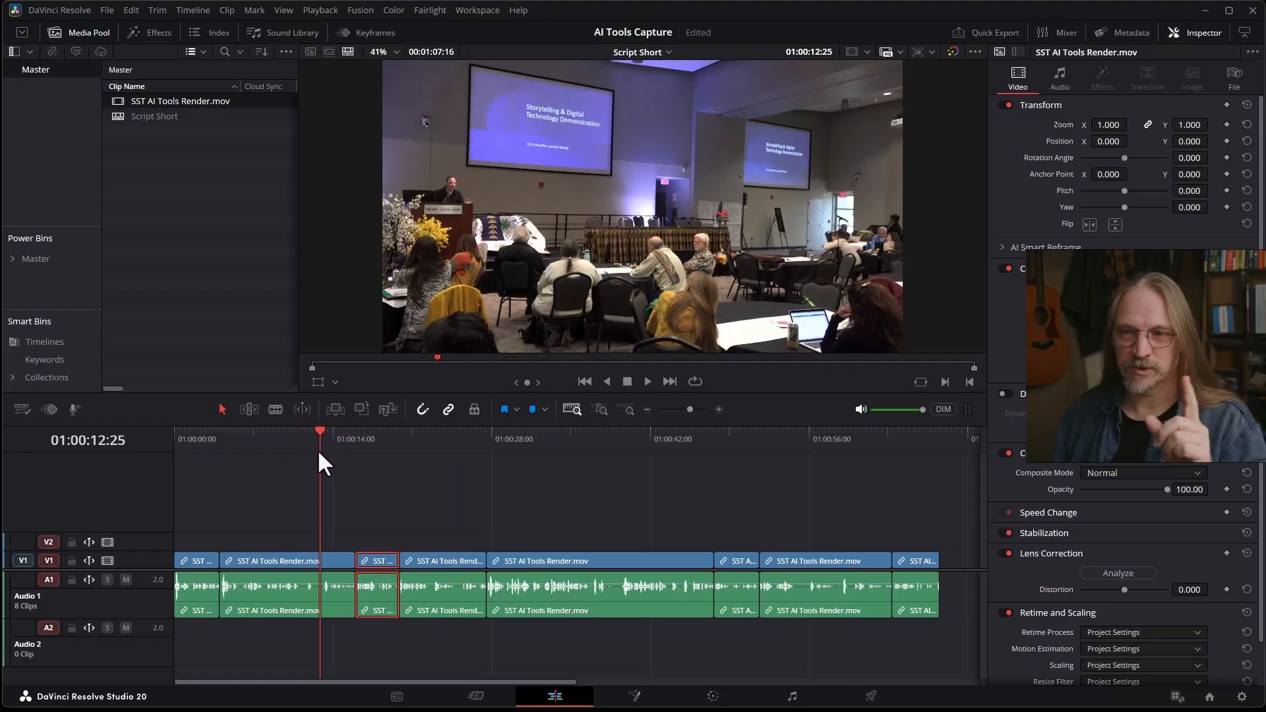
pyautogui.press('space')
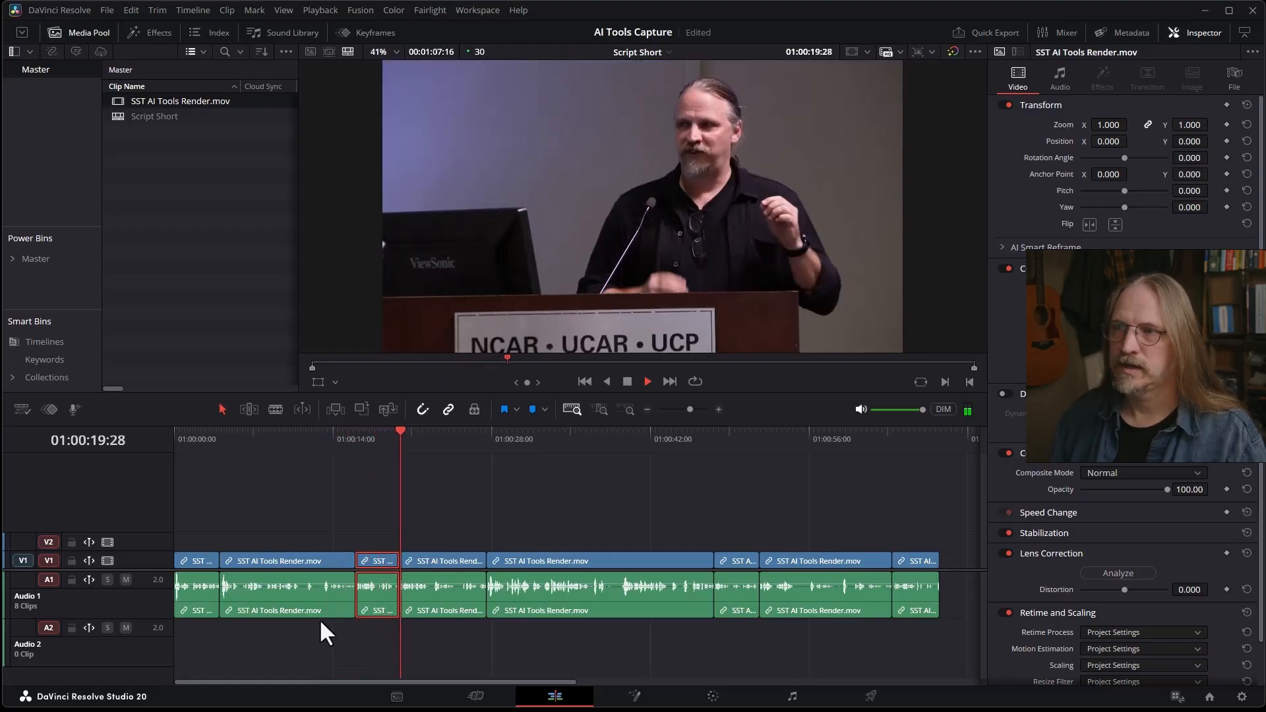
pyautogui.press('space')
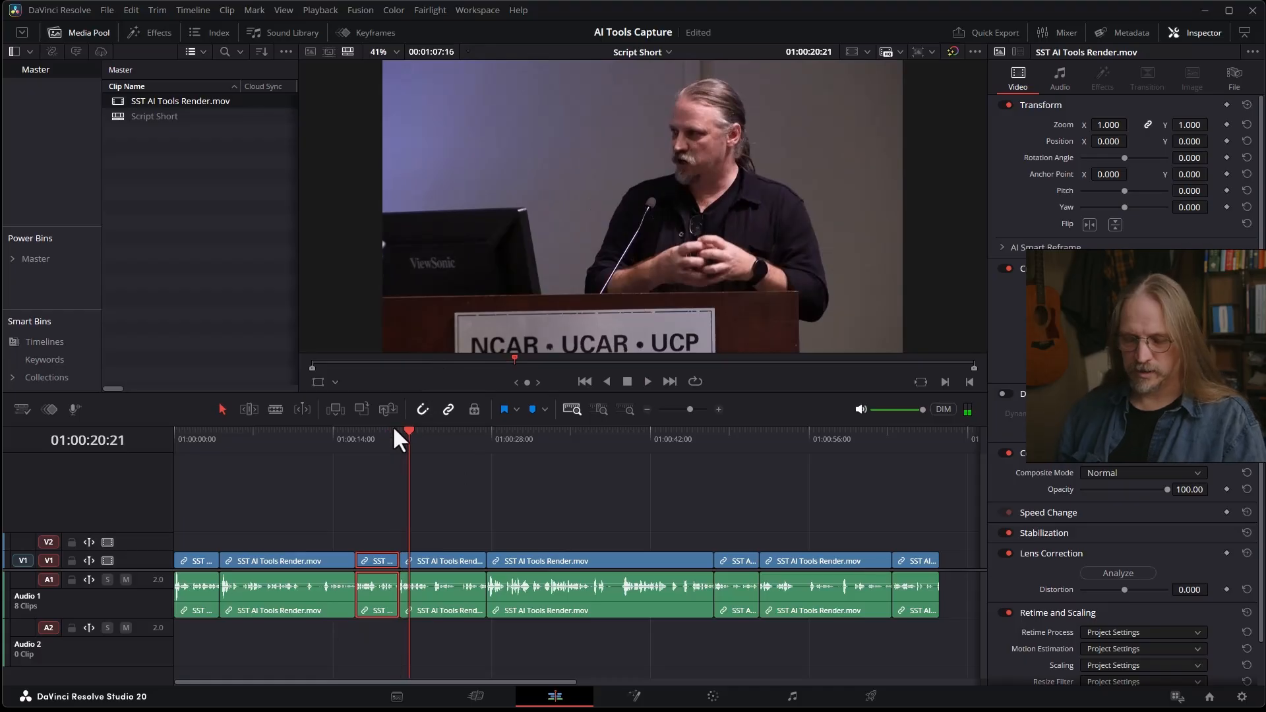
# - Play the opening in Trim Edit Mode and ripple-extend the end of the first clip by about 9 frames
pyautogui.click(249, 409)
pyautogui.moveTo(210, 435); pyautogui.dragTo(175, 438)
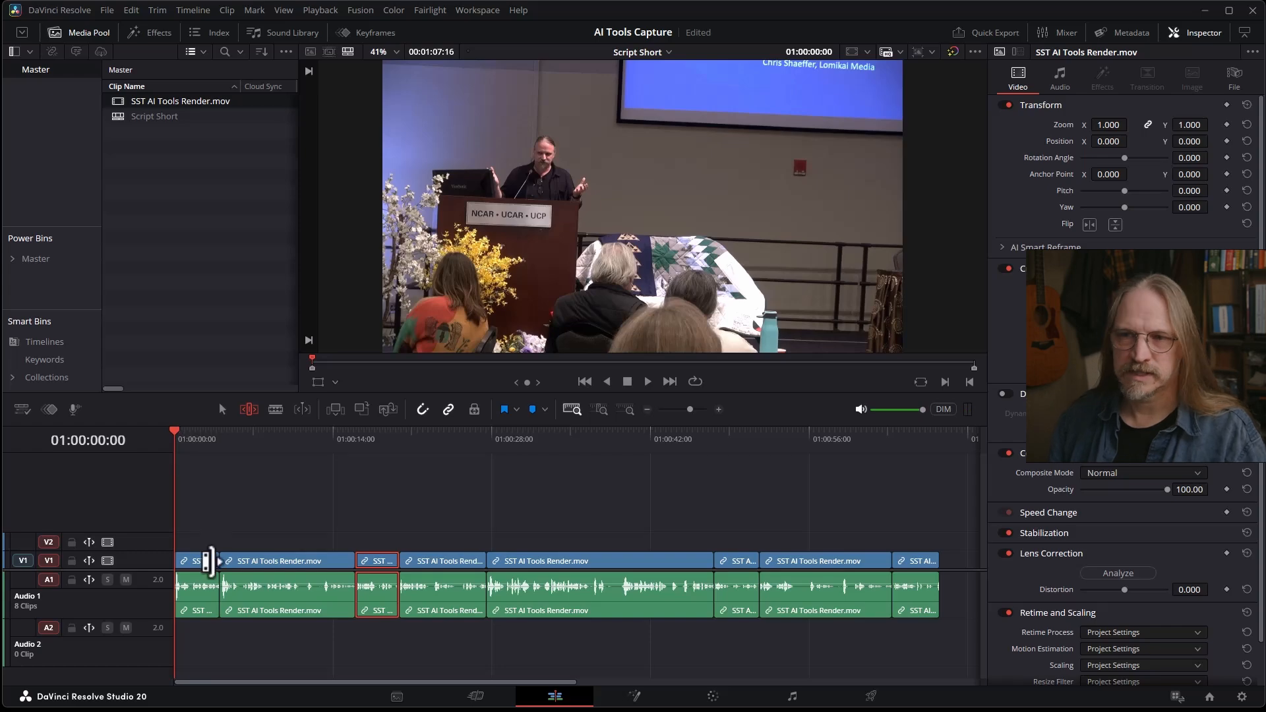
pyautogui.press('space')
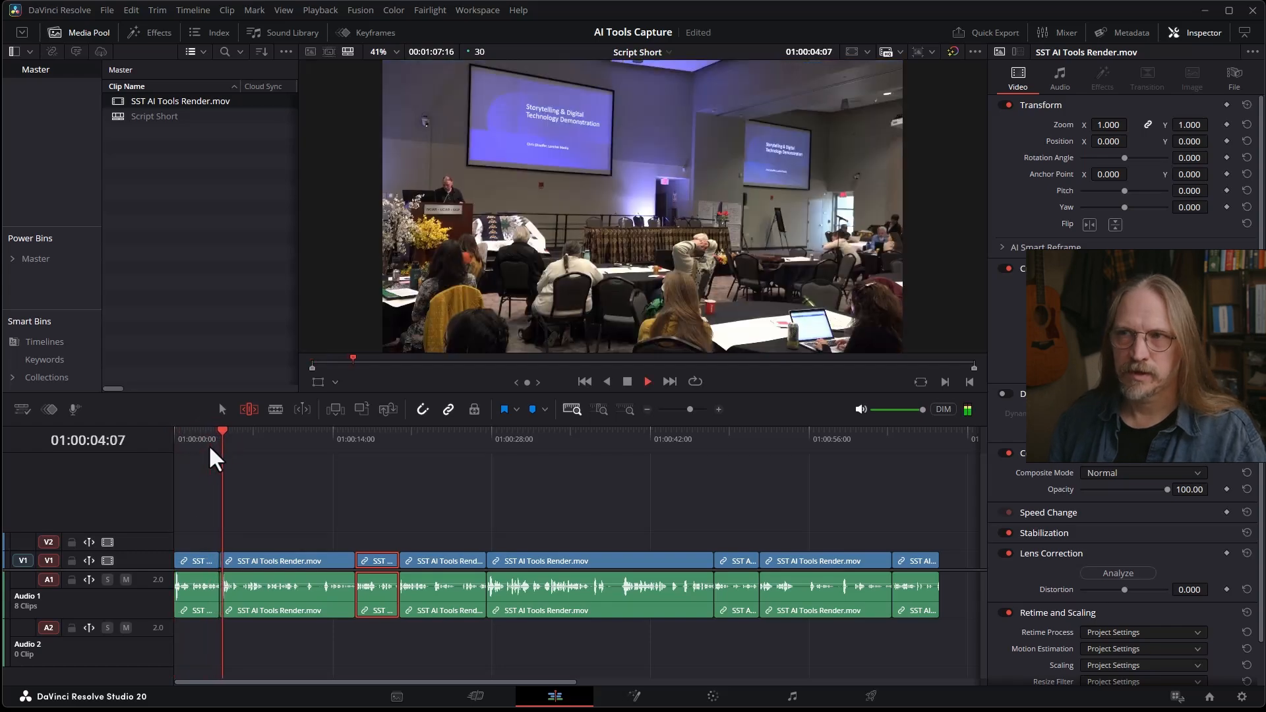
pyautogui.hotkey('ctrl', '=')
pyautogui.hotkey('ctrl', '=')
pyautogui.hotkey('ctrl', '=')
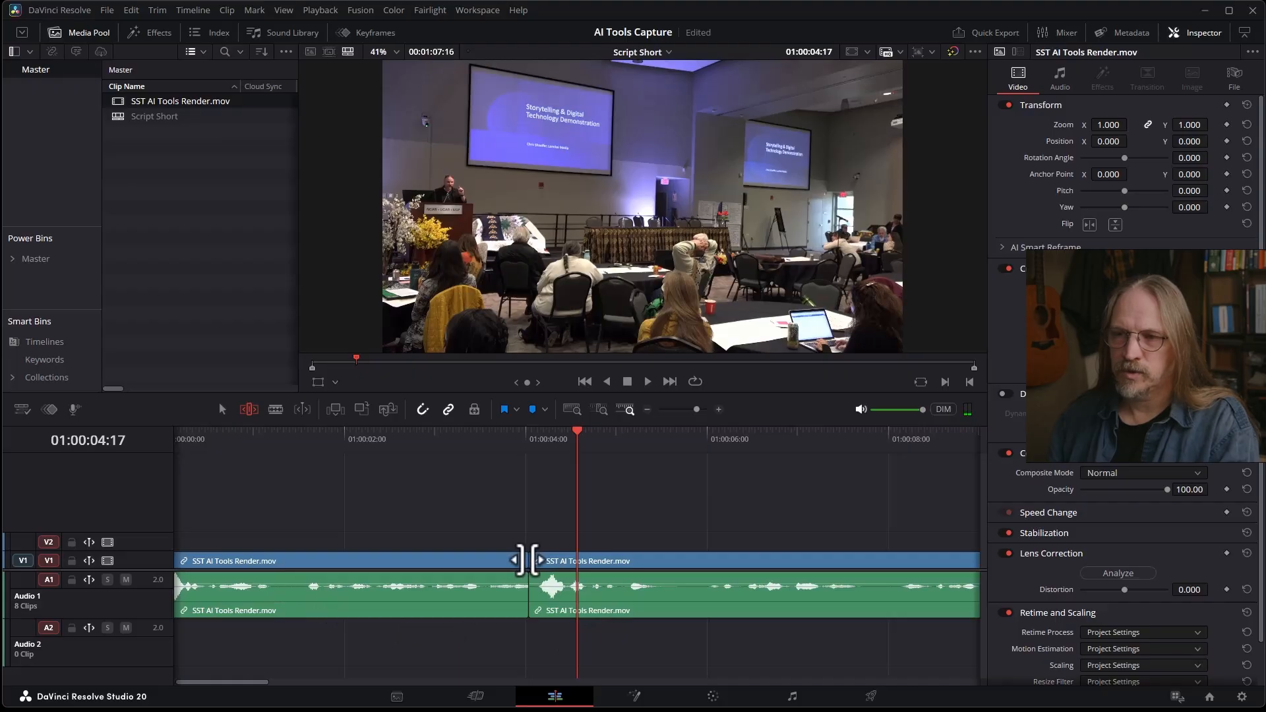
pyautogui.moveTo(521, 559); pyautogui.dragTo(553, 552)
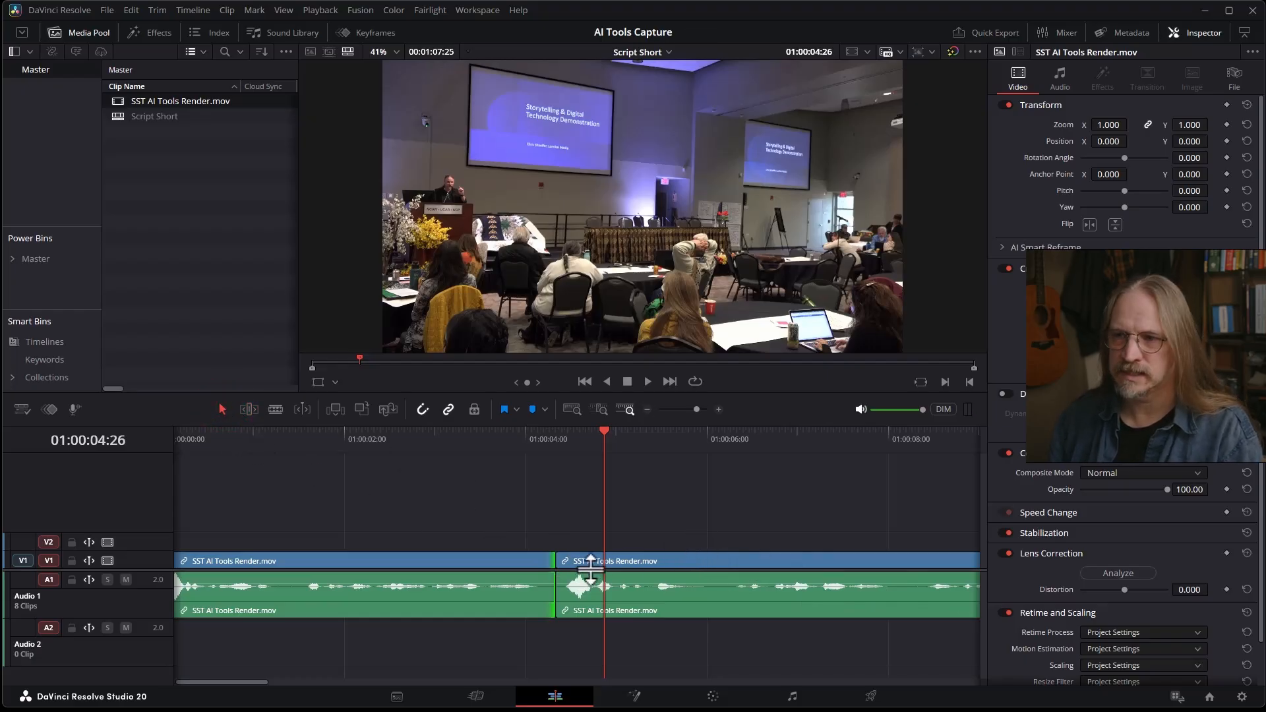
pyautogui.moveTo(544, 559)
pyautogui.mouseDown()
pyautogui.moveTo(593, 558)
pyautogui.moveTo(555, 559)
pyautogui.mouseUp()
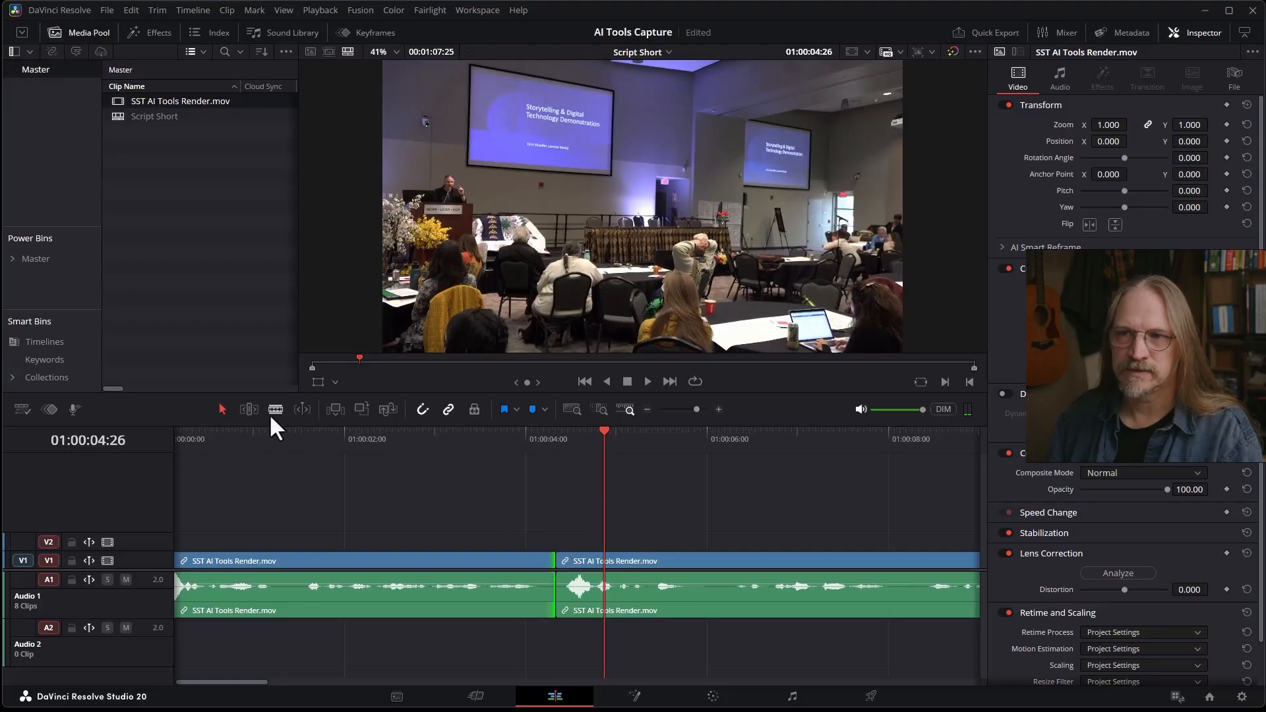
# - Play from near the timeline's start across the cut between the first and second clips to check the extended ending
pyautogui.click(248, 446)
pyautogui.press('space')
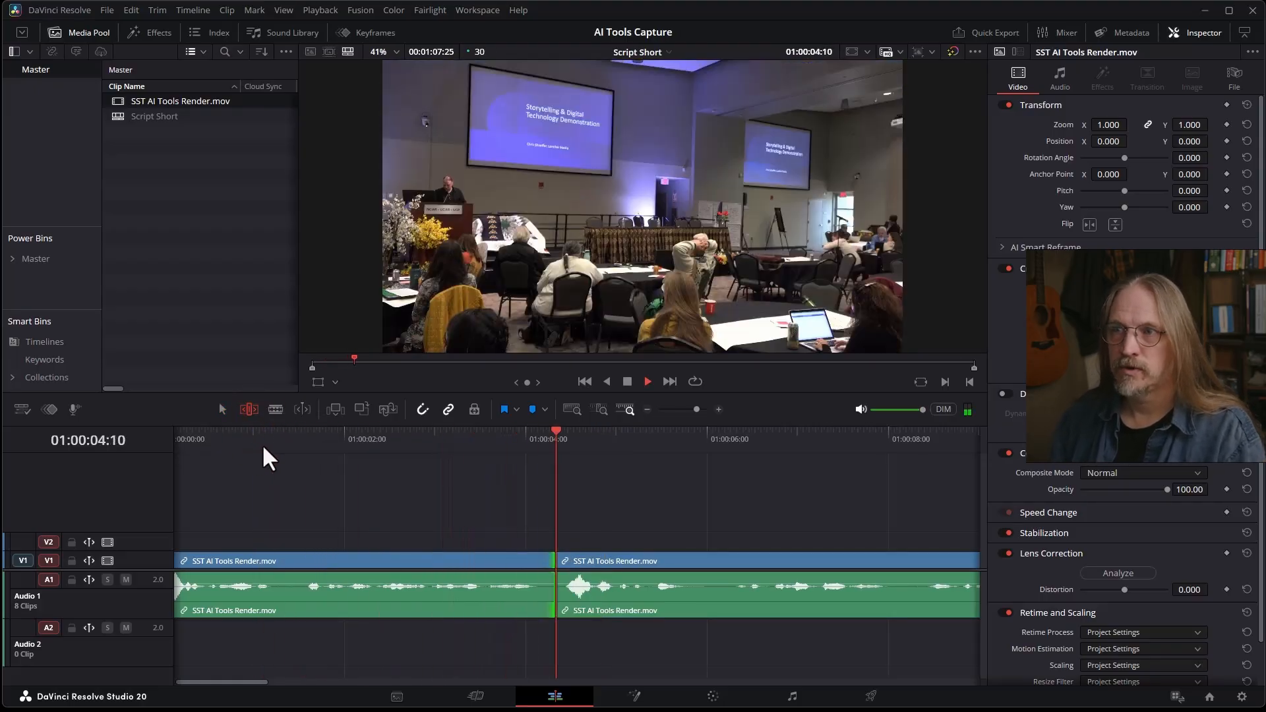
pyautogui.hotkey('shift', 'z')
pyautogui.press('space')
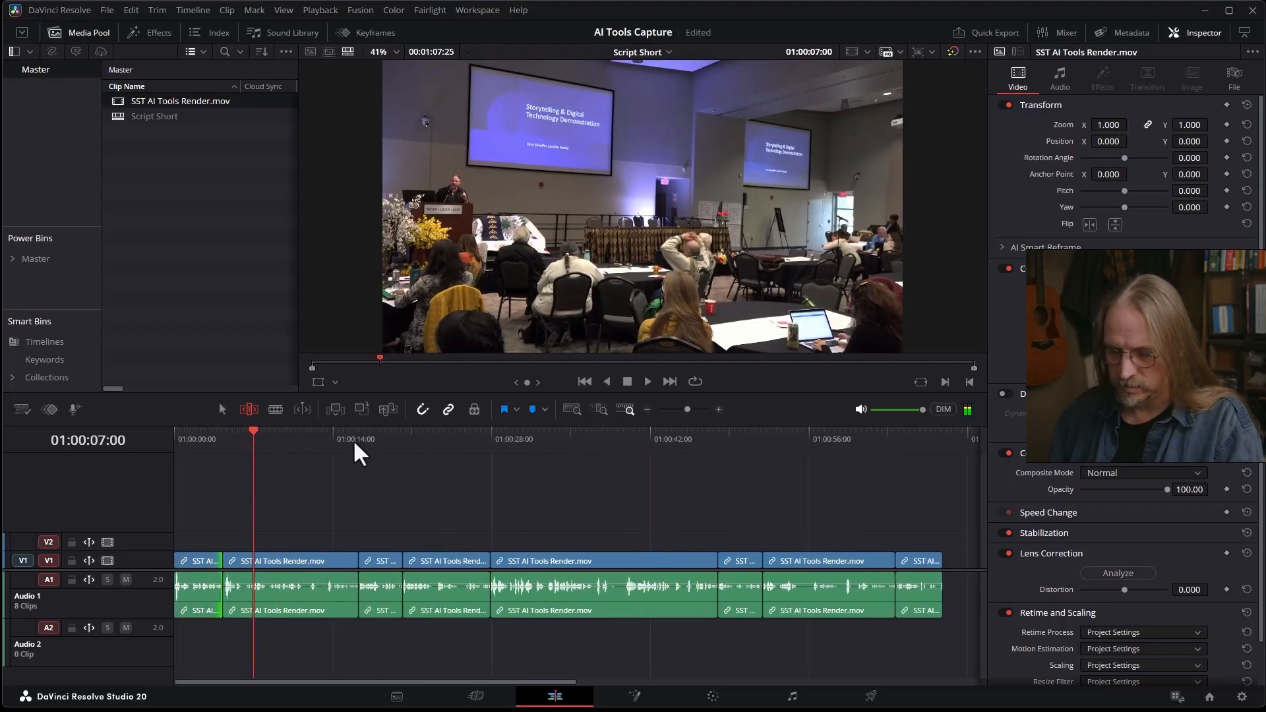
# - Play the section around the third clip and ripple-extend that clip's end by about 15 frames
pyautogui.hotkey('shift', 'z')
pyautogui.click(513, 439)
pyautogui.press('space')
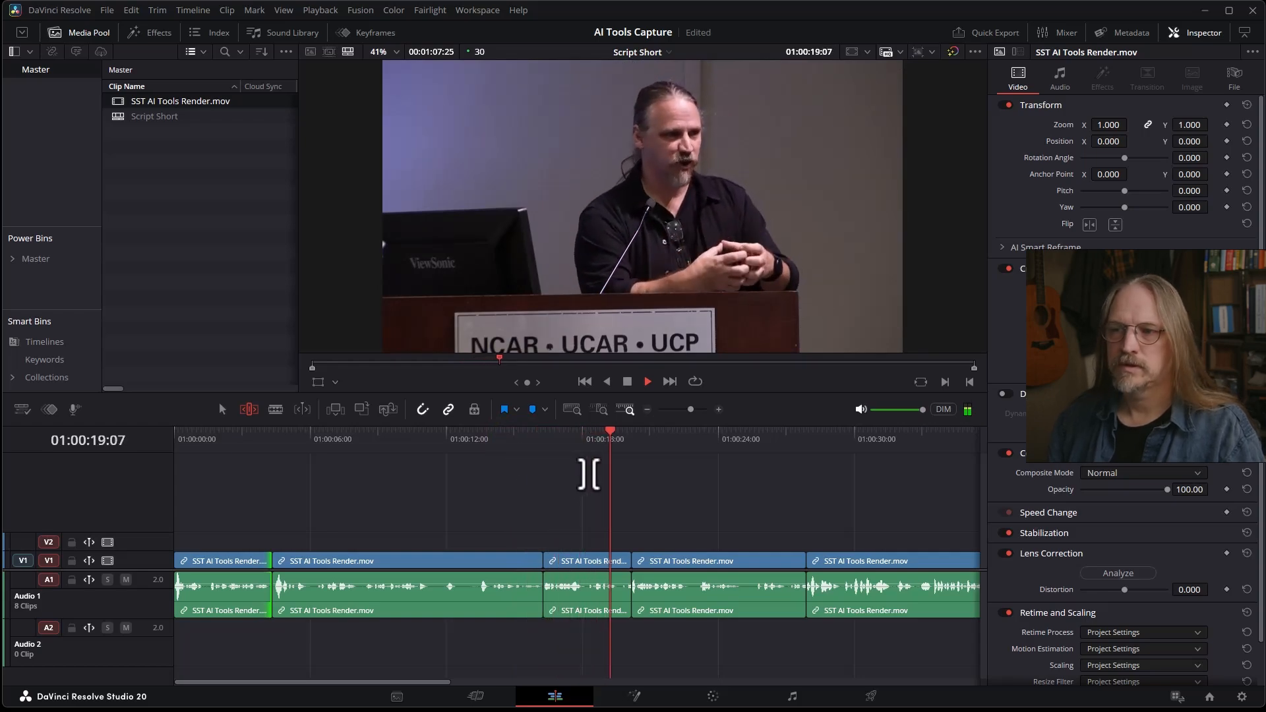
pyautogui.press('space')
pyautogui.moveTo(631, 559); pyautogui.dragTo(631, 555)
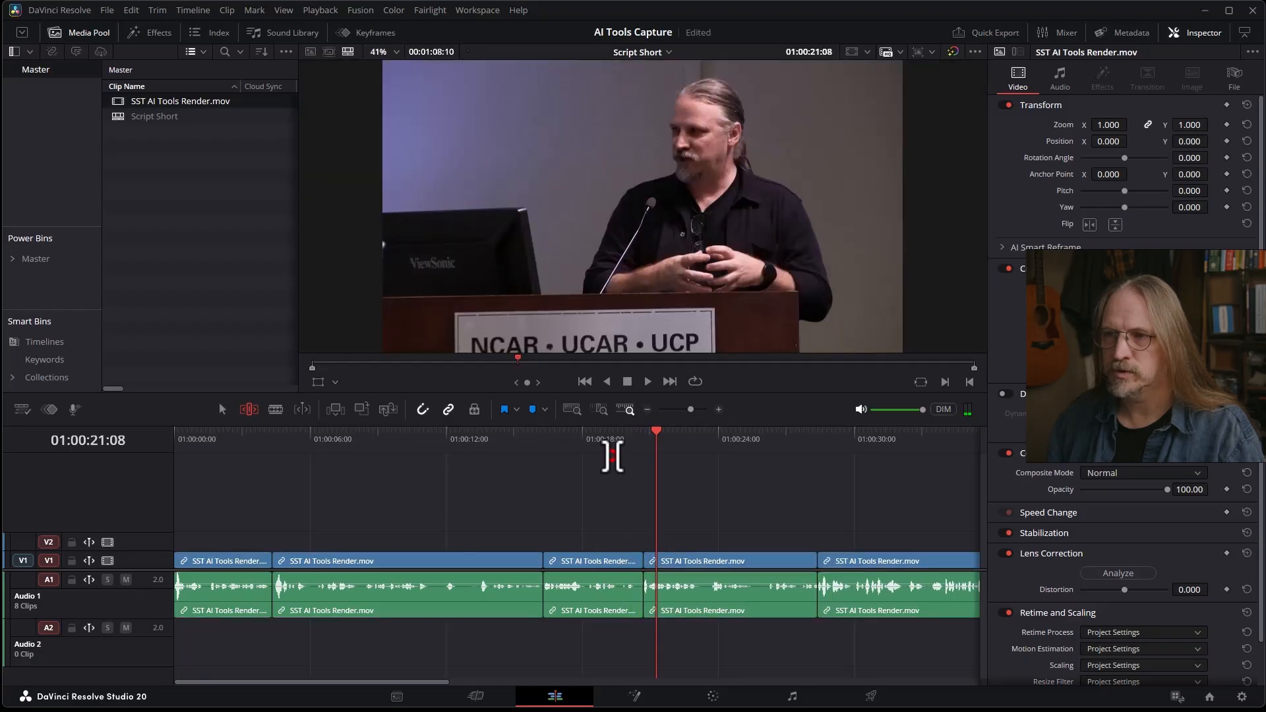
# - Ripple-extend the end of the fourth clip by 13 frames and play across its cut into the fifth clip
pyautogui.click(613, 445)
pyautogui.press('space')
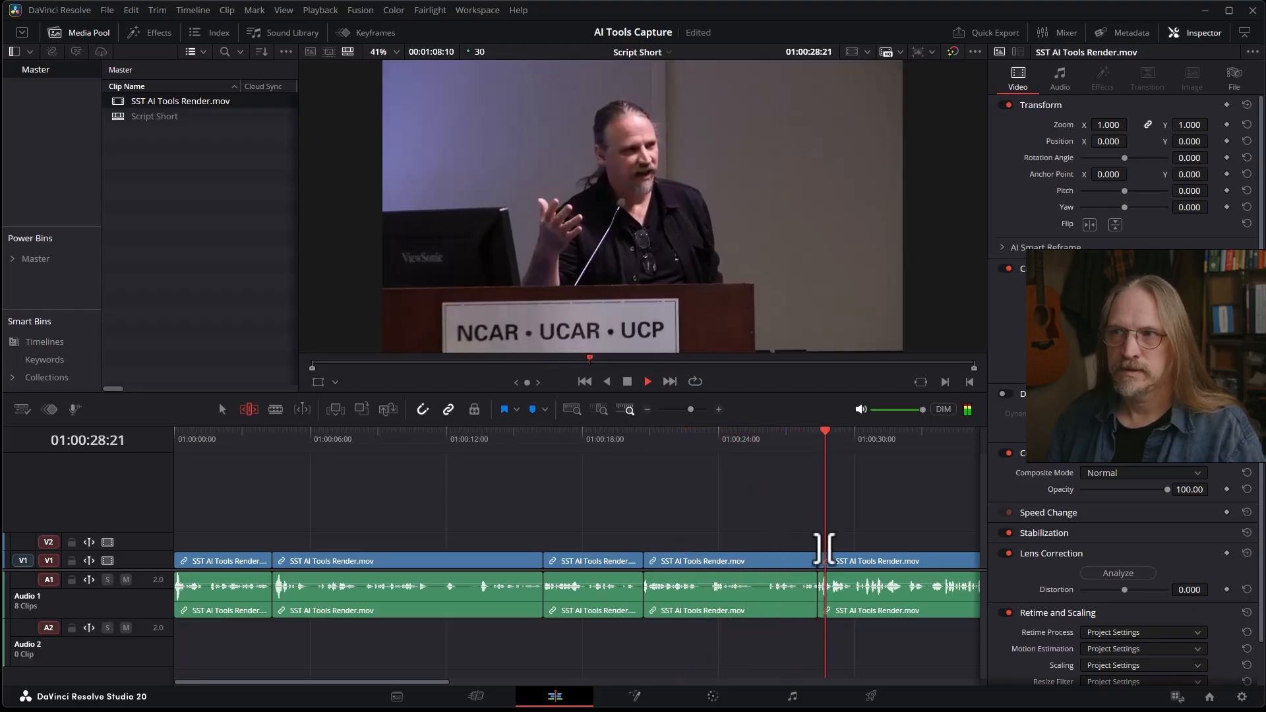
pyautogui.moveTo(813, 559); pyautogui.dragTo(821, 557)
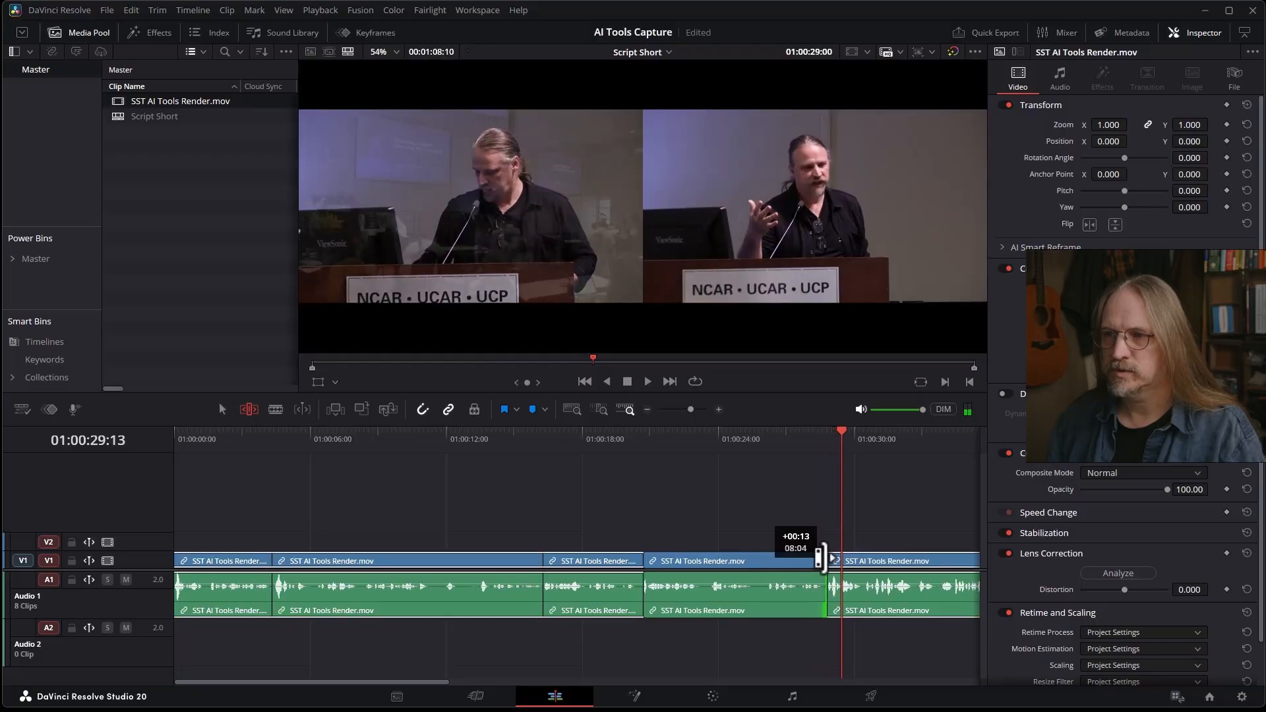
pyautogui.click(819, 441)
pyautogui.press('space')
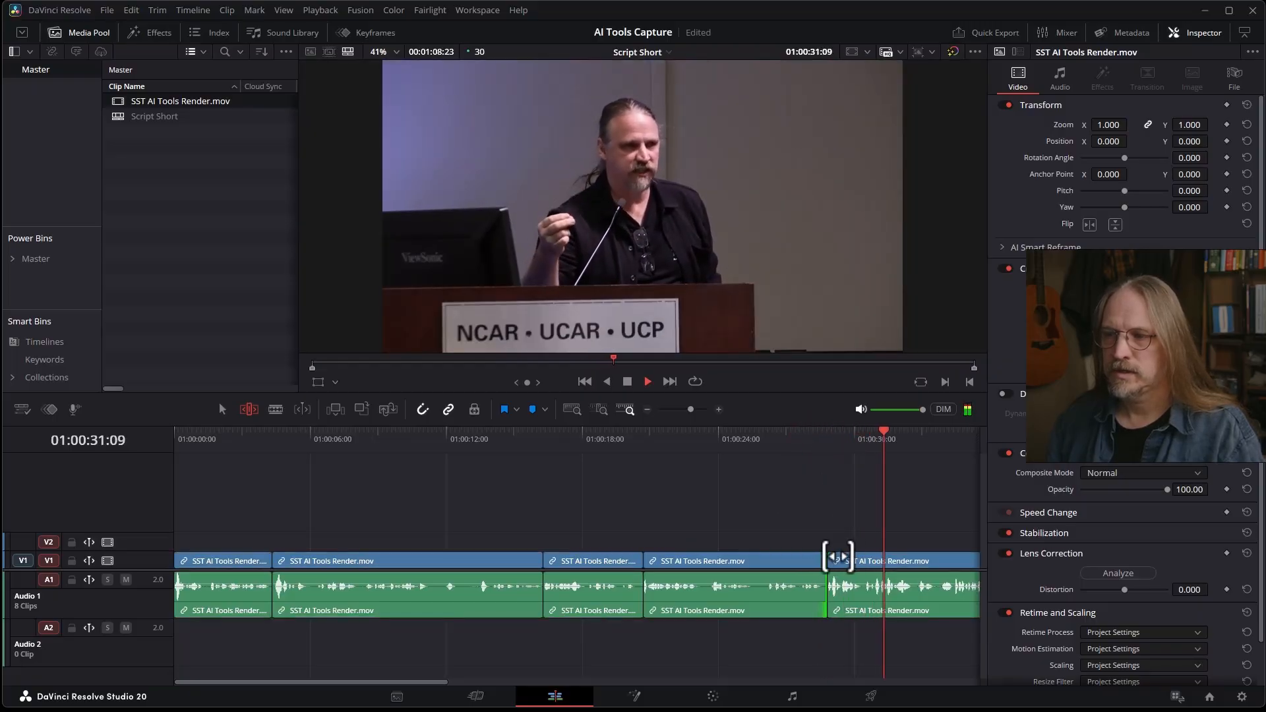
pyautogui.hotkey('shift', 'z')
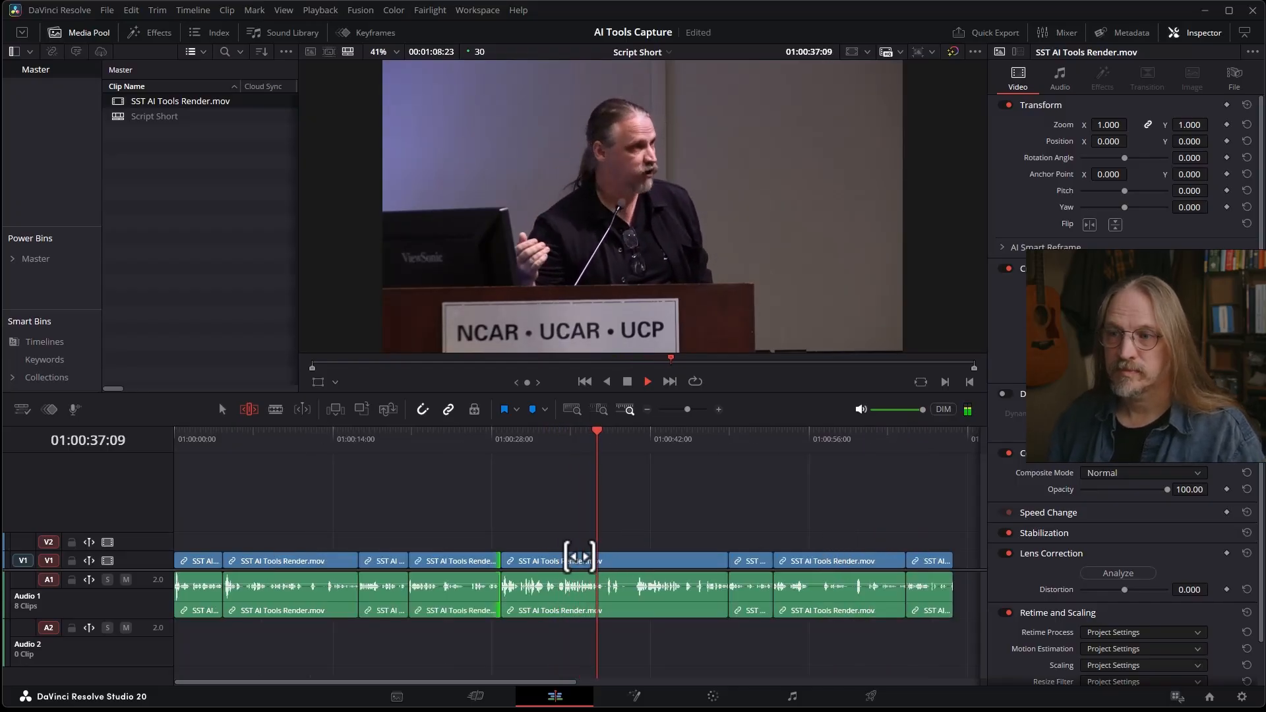
# - Ripple-trim about 17 frames off the start of the fifth clip and play across the cut from the fourth clip
pyautogui.press('space')
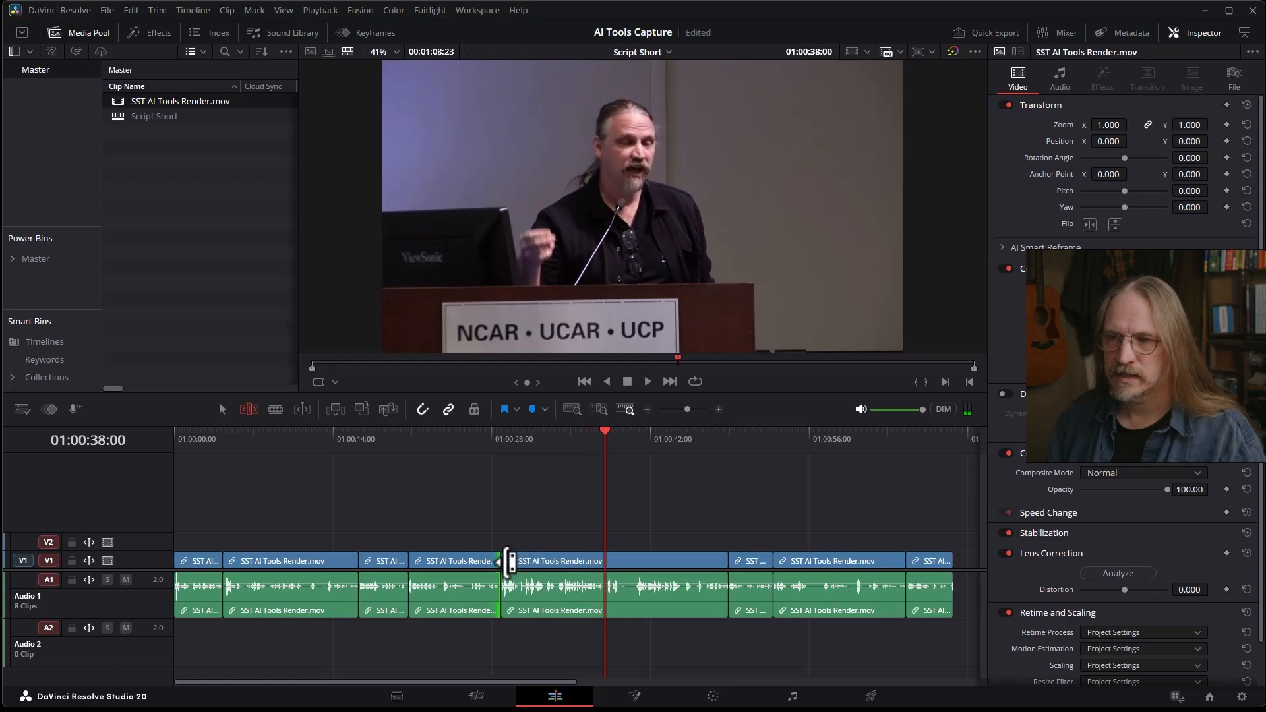
pyautogui.click(503, 440)
pyautogui.hotkey('ctrl', '=')
pyautogui.hotkey('ctrl', '=')
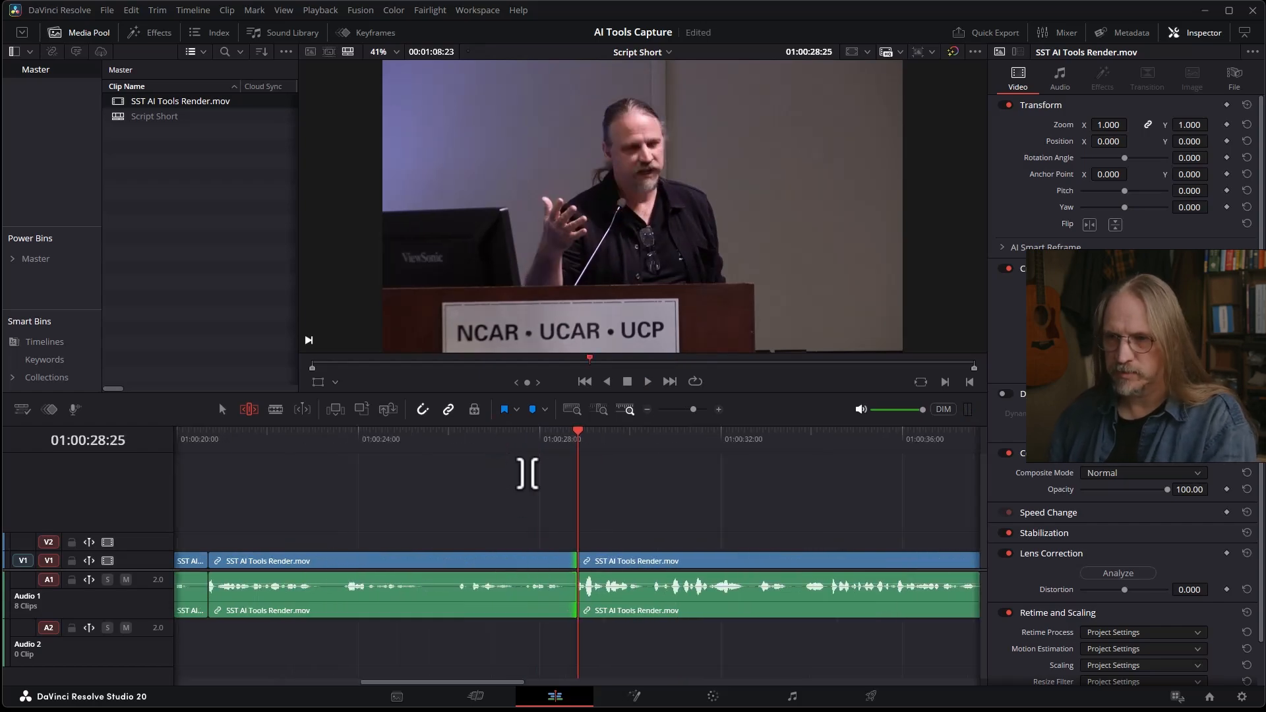
pyautogui.press('space')
pyautogui.moveTo(589, 567); pyautogui.dragTo(616, 561)
pyautogui.click(524, 444)
pyautogui.press('space')
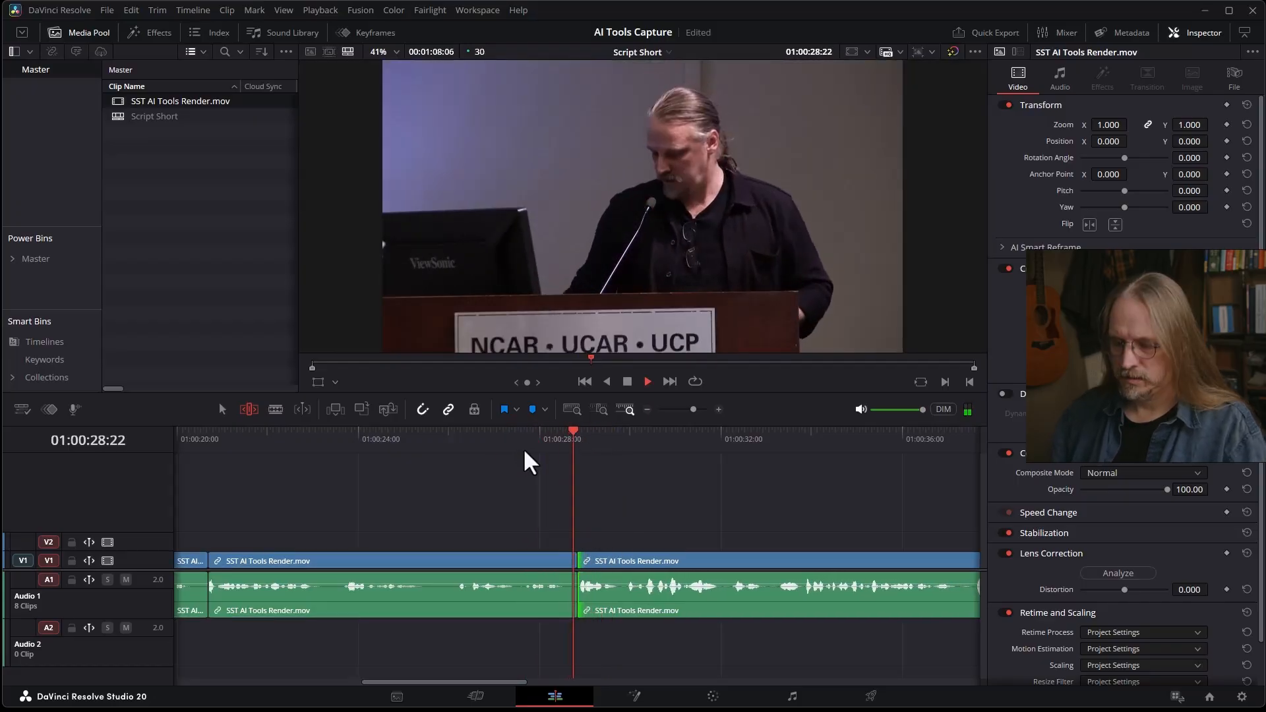
pyautogui.hotkey('ctrl', '-')
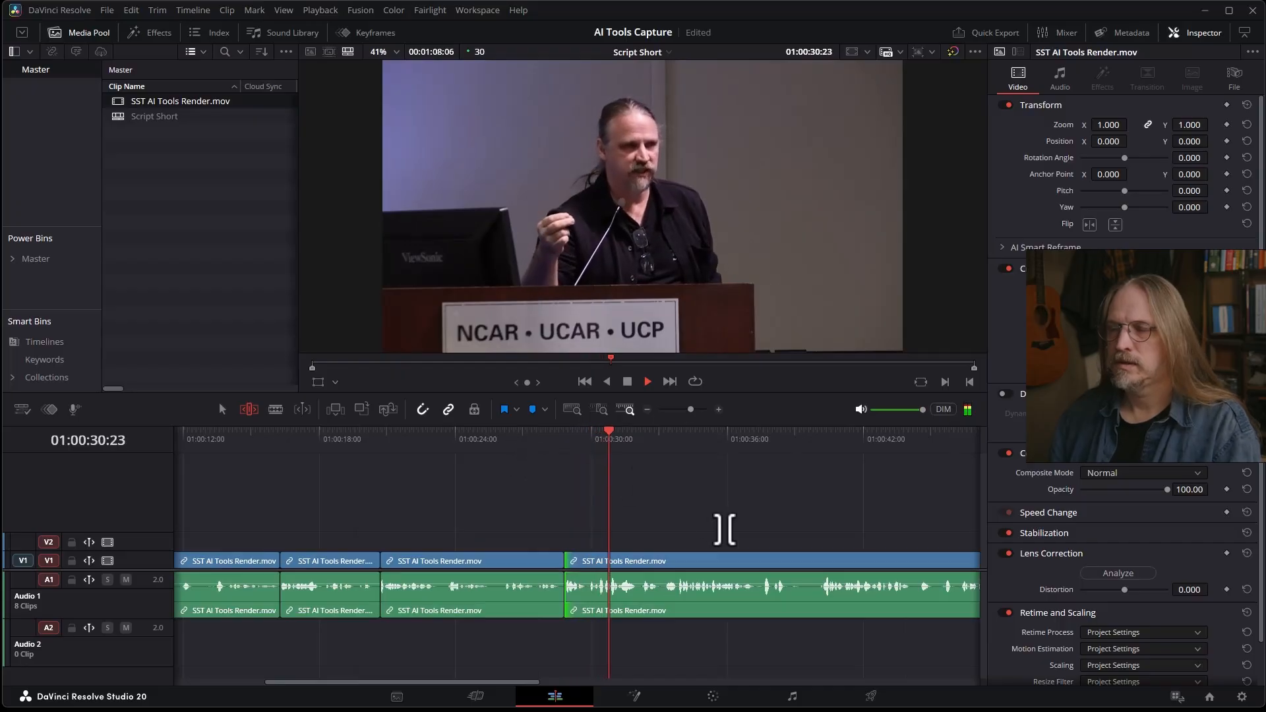
pyautogui.hotkey('ctrl', '-')
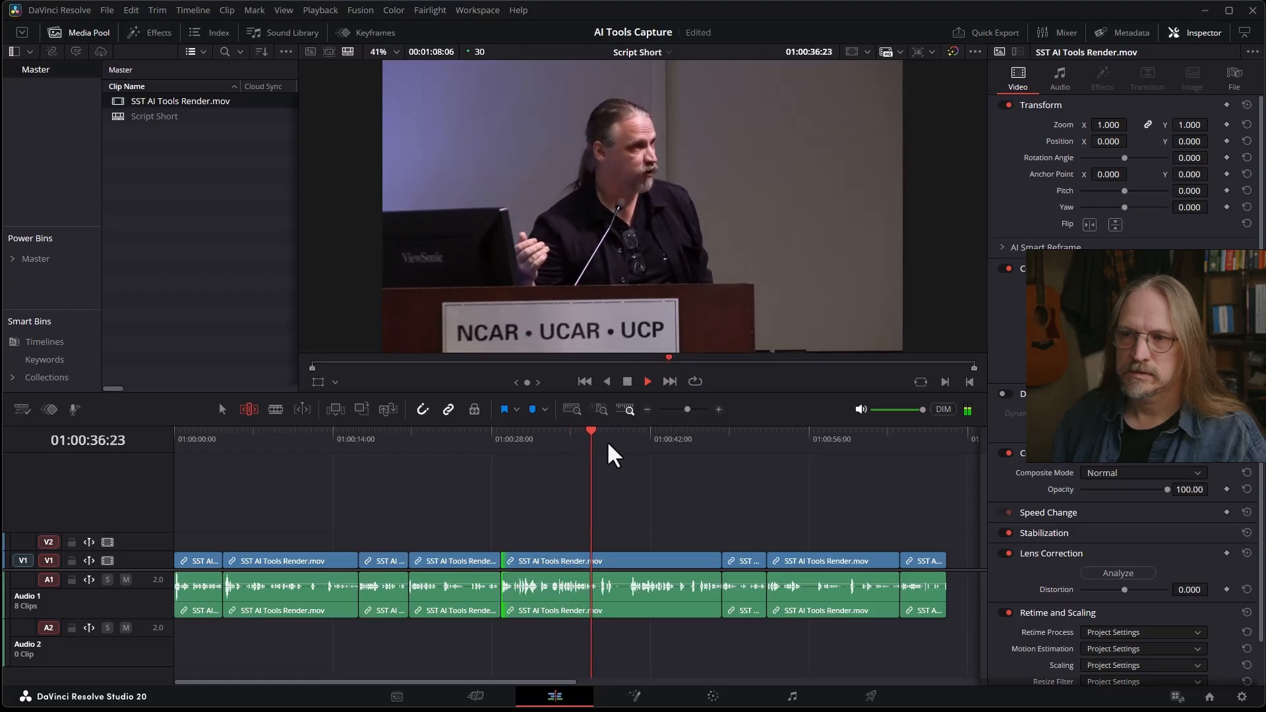
# - Review the middle of the fifth clip for a cut point and split the clip at 01:00:37:12
pyautogui.press('space')
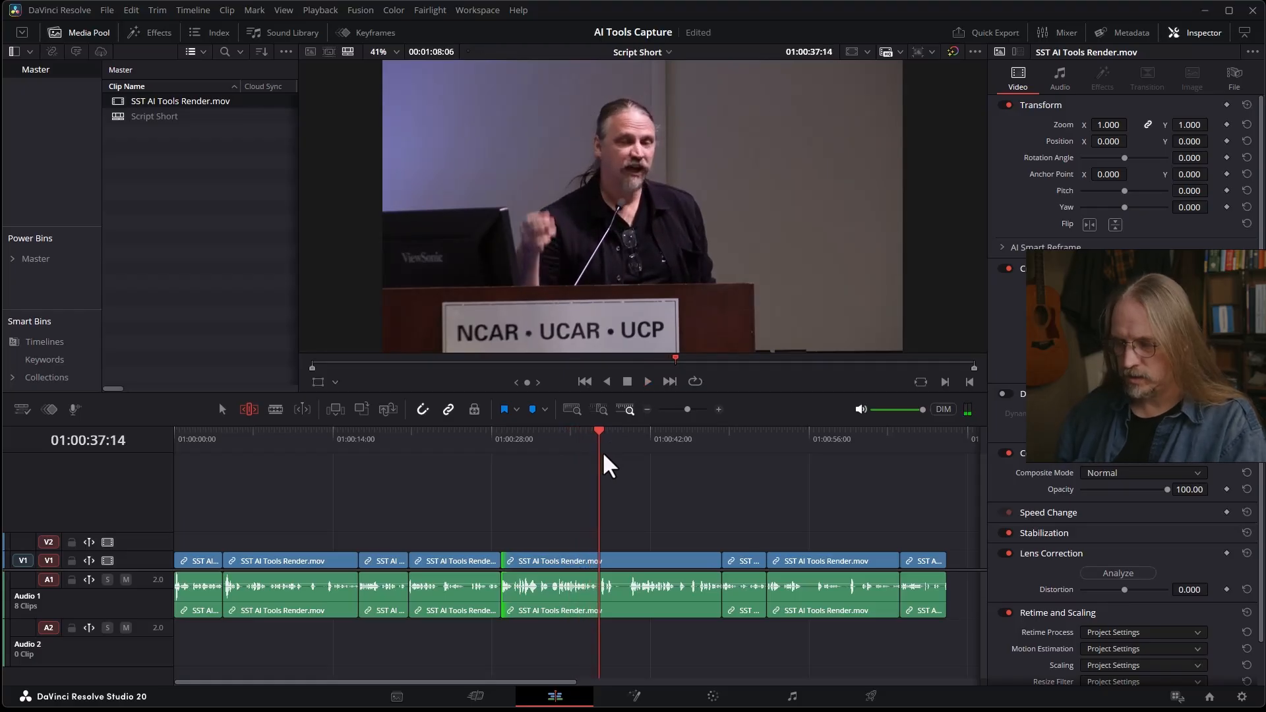
pyautogui.click(598, 433)
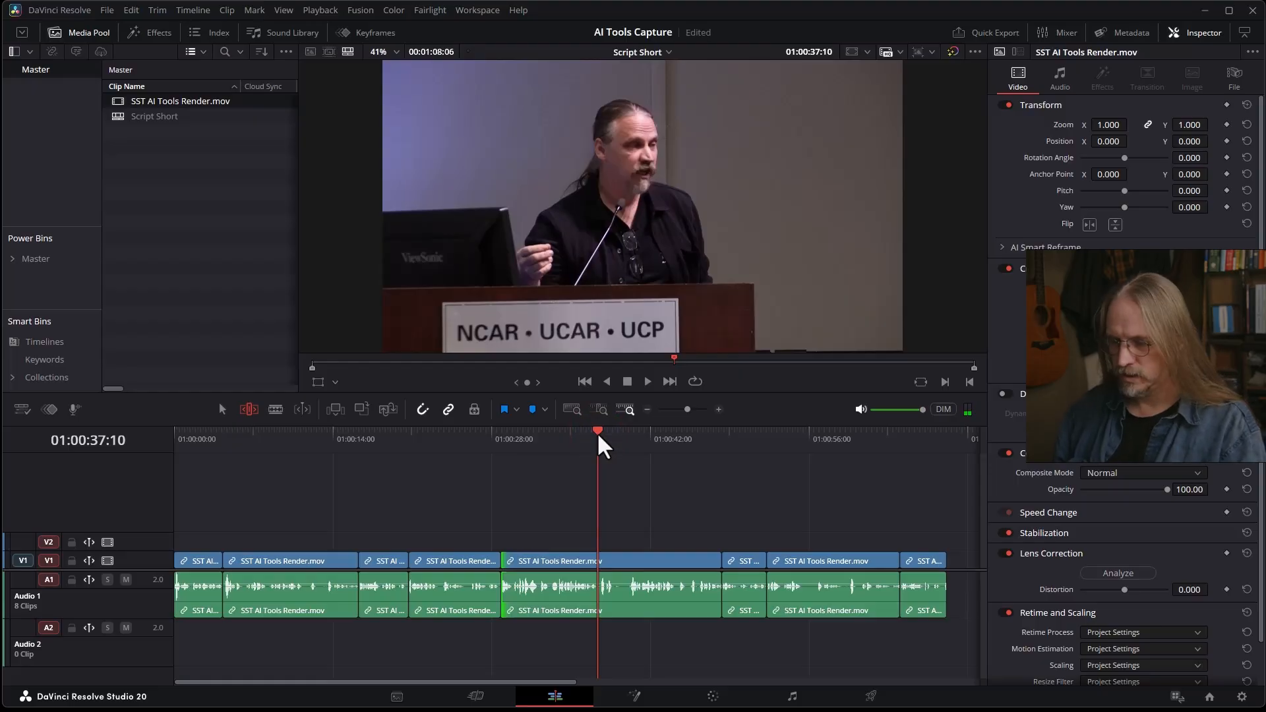
pyautogui.click(631, 436)
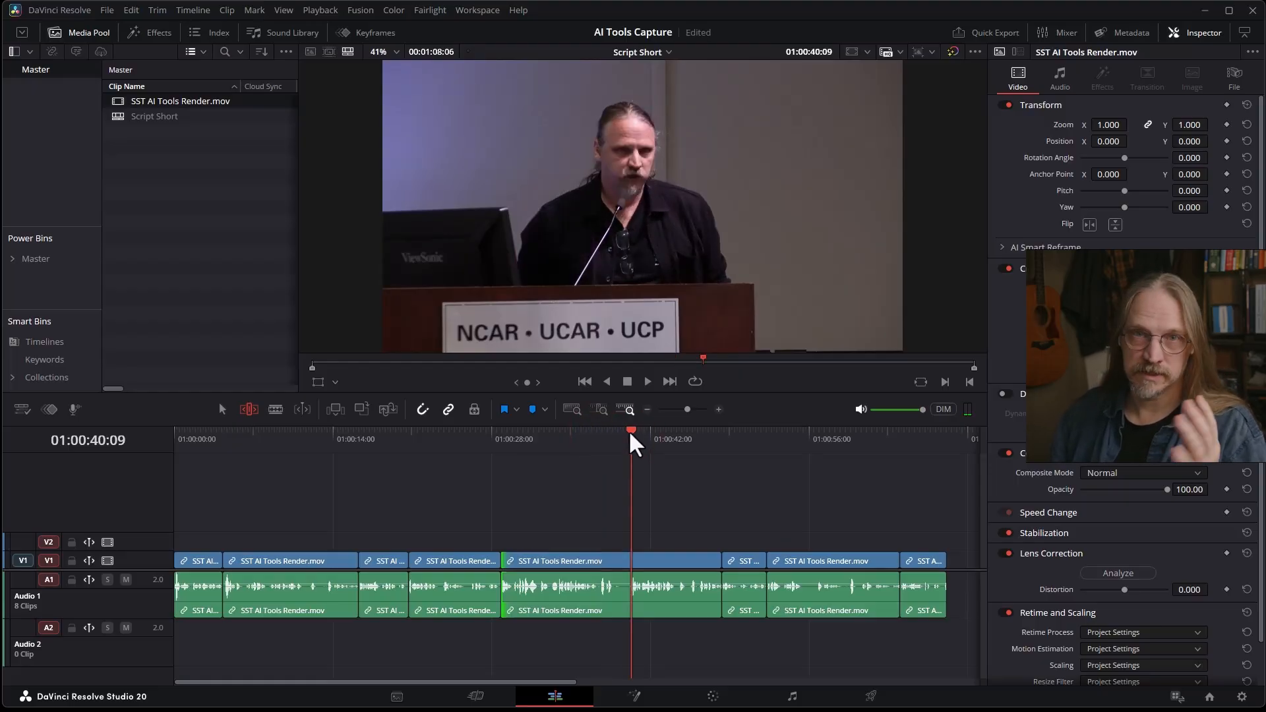
pyautogui.press('space')
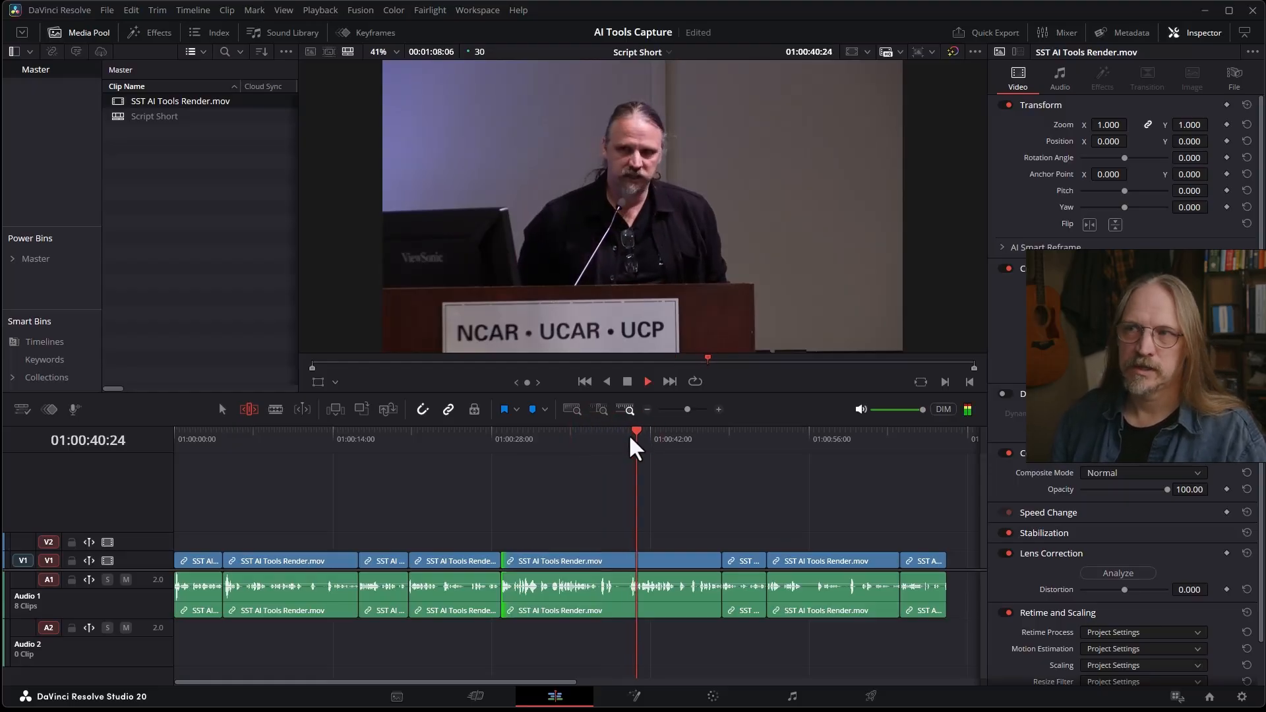
pyautogui.moveTo(630, 432); pyautogui.dragTo(596, 434)
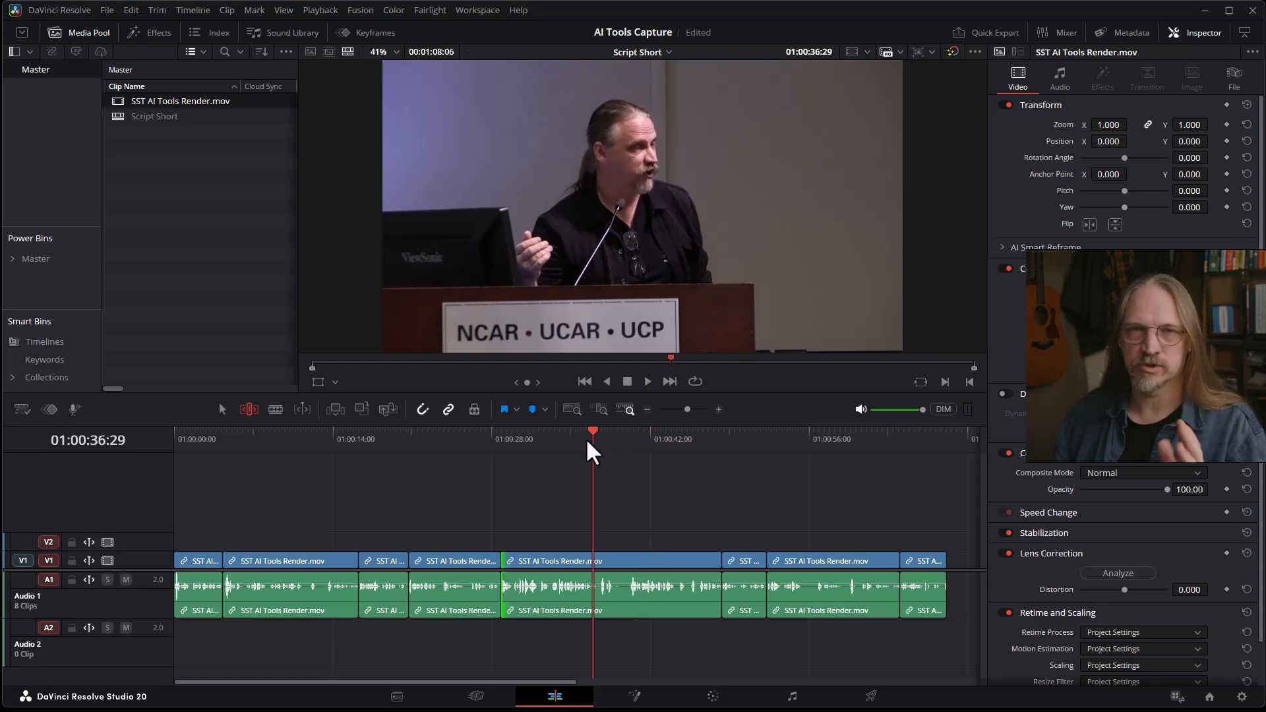
pyautogui.click(571, 442)
pyautogui.press('space')
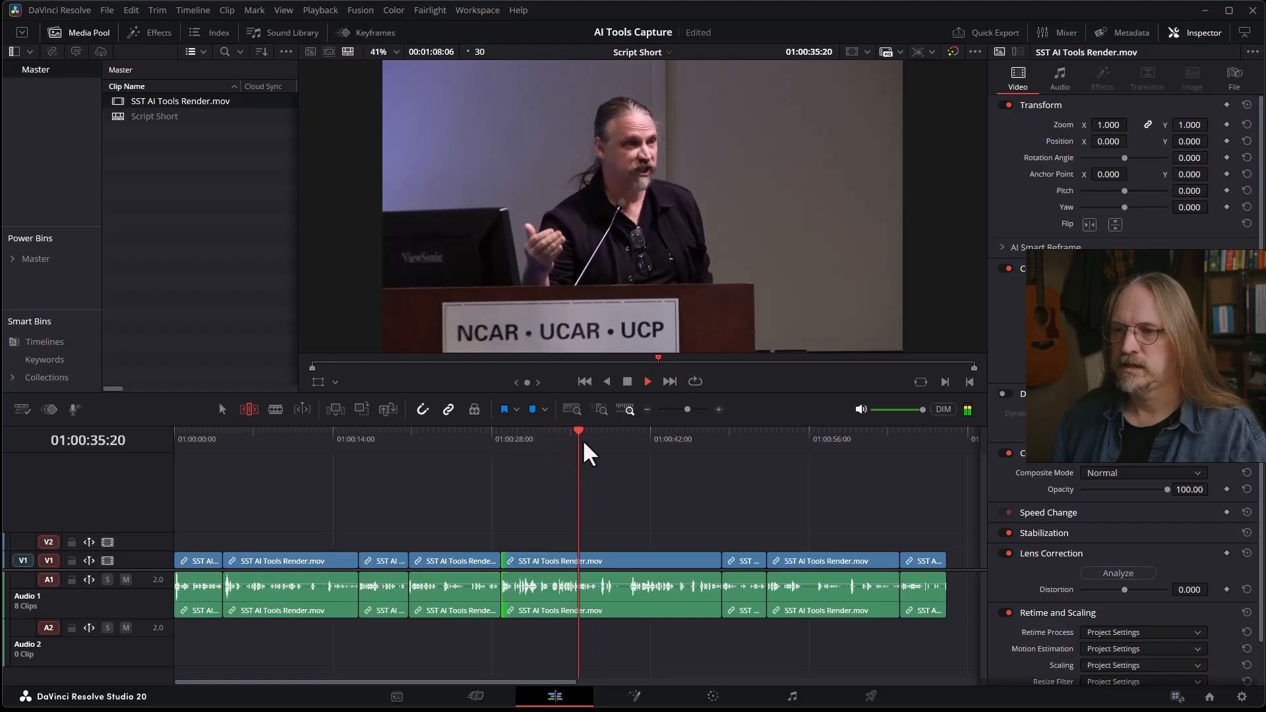
pyautogui.press('space')
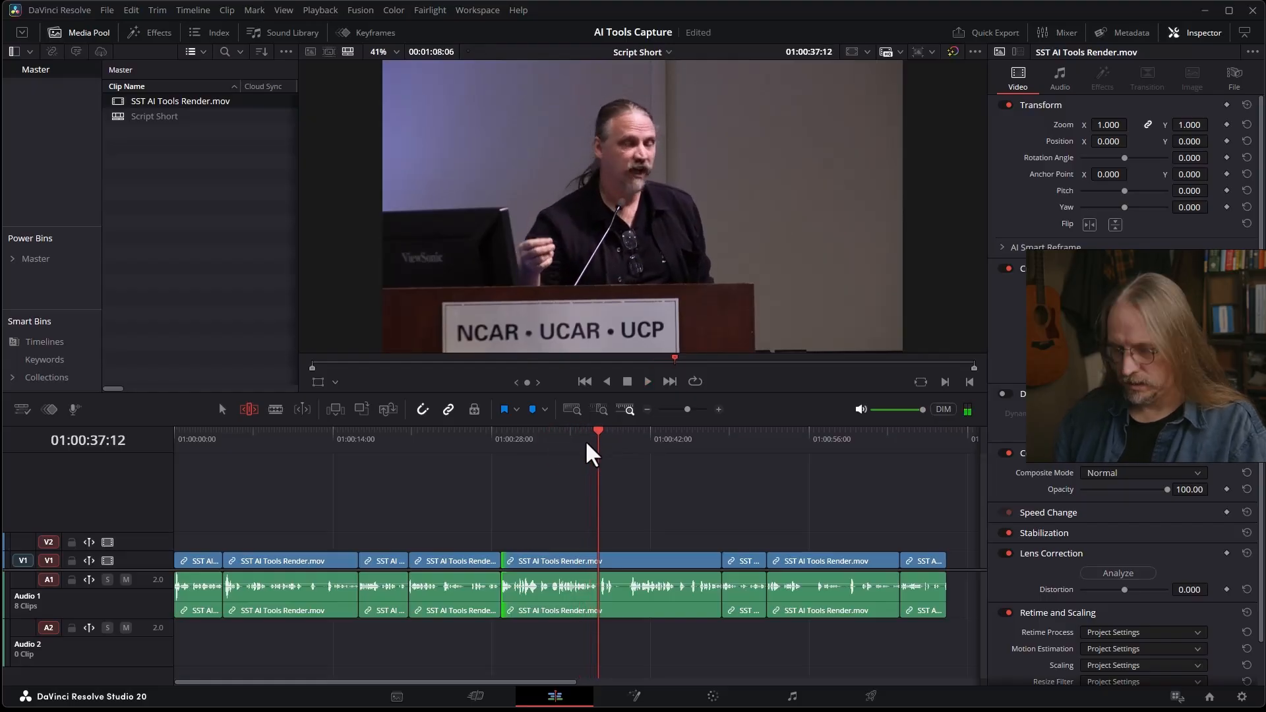
pyautogui.hotkey('ctrl', 'b')
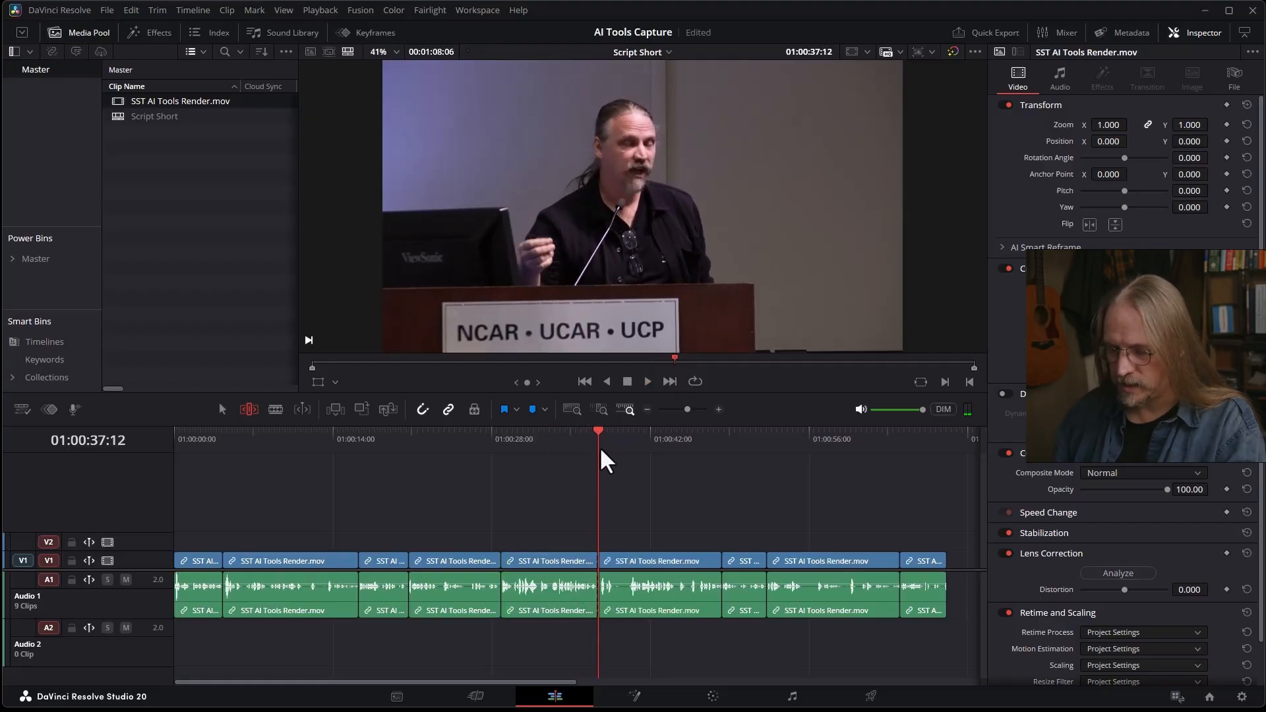
# - Ripple-trim 2 frames off the end of the split clip's first part and ripple-delete its second part
pyautogui.hotkey('ctrl', '=')
pyautogui.hotkey('ctrl', '=')
pyautogui.hotkey('ctrl', '=')
pyautogui.hotkey('ctrl', '=')
pyautogui.moveTo(571, 565)
pyautogui.mouseDown()
pyautogui.moveTo(542, 565)
pyautogui.moveTo(554, 565)
pyautogui.mouseUp()
pyautogui.click(580, 564)
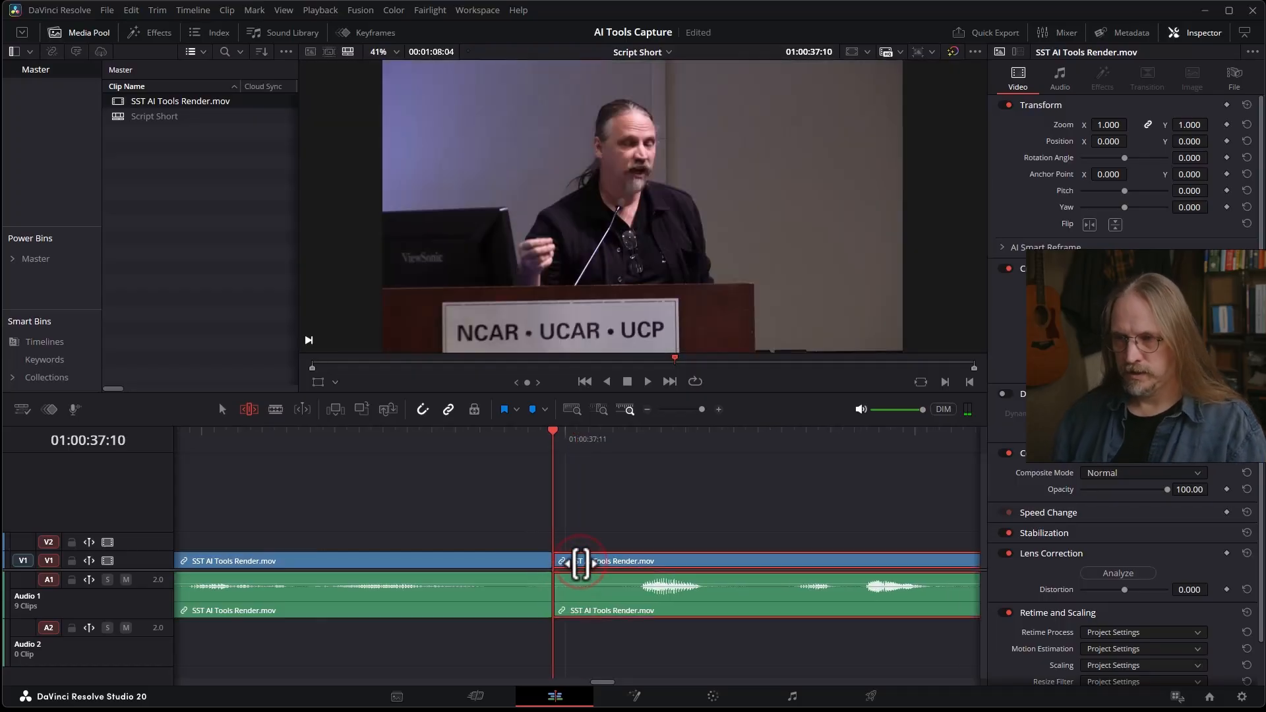
pyautogui.scroll(-5, 580, 564)
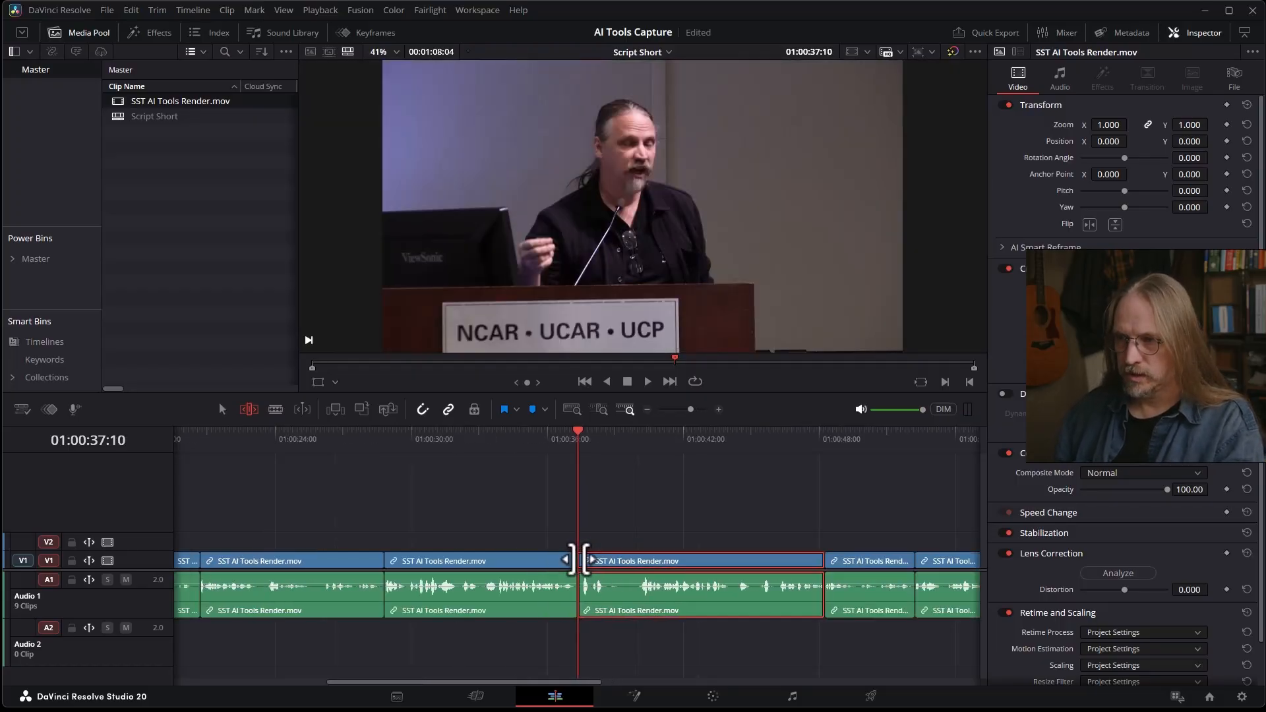
pyautogui.press('Delete')
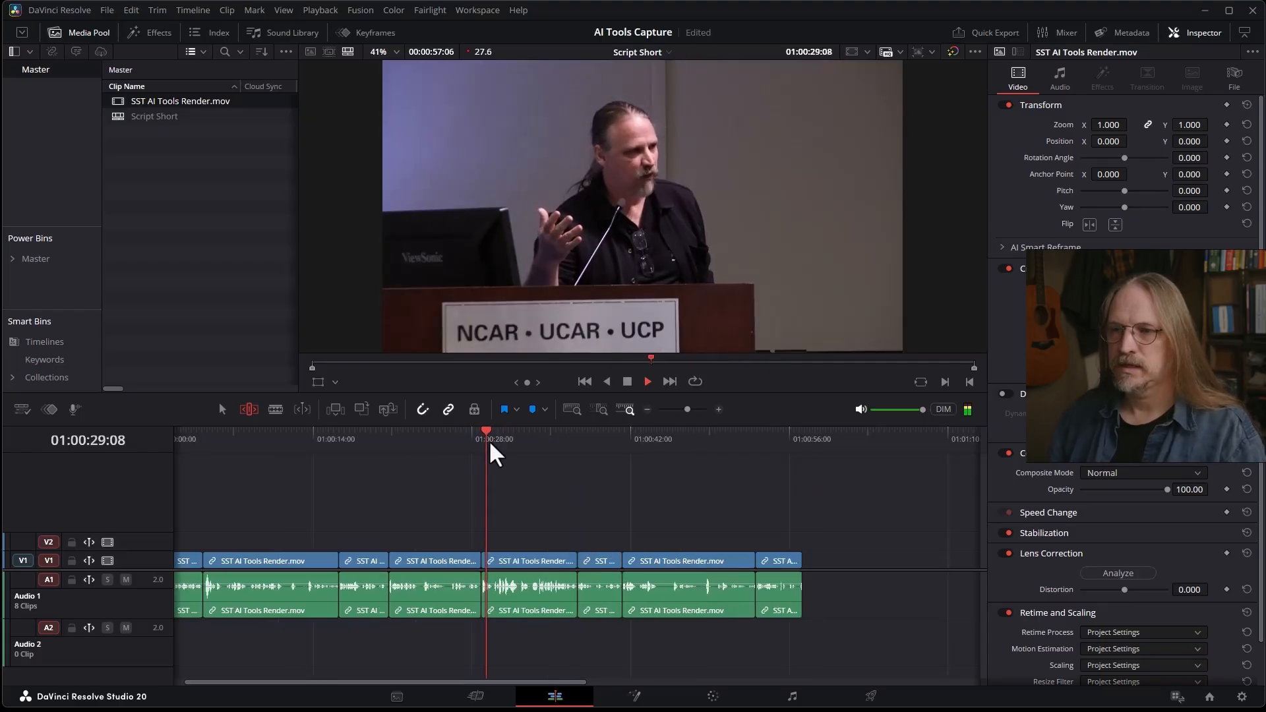
# - Play through the short sixth clip, ripple-delete it, and play across the new join
pyautogui.click(561, 442)
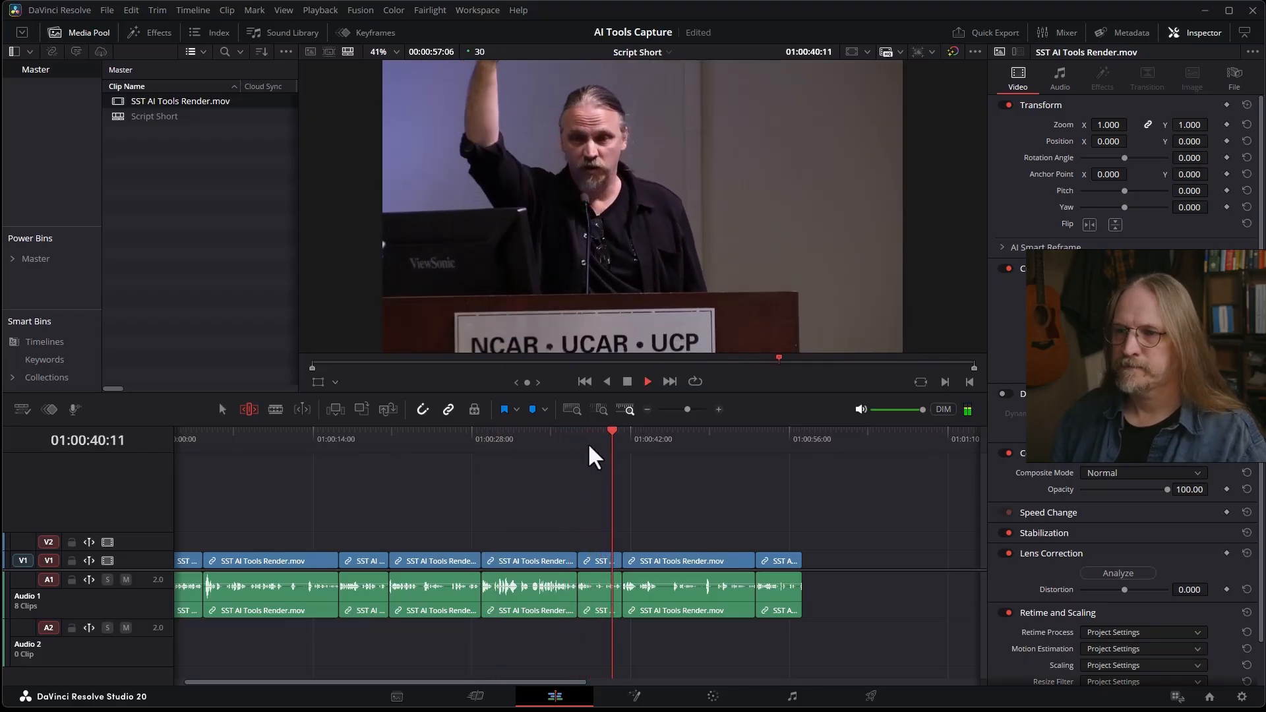
pyautogui.press('space')
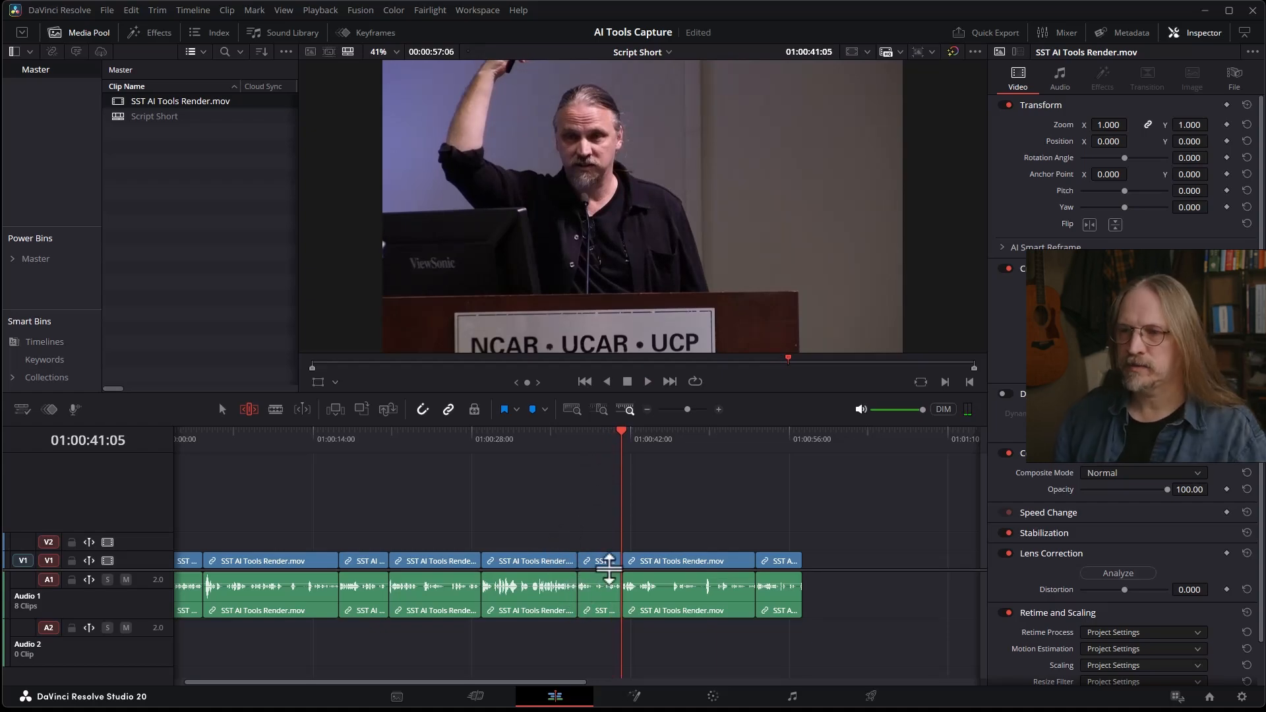
pyautogui.press('Delete')
pyautogui.click(566, 437)
pyautogui.press('space')
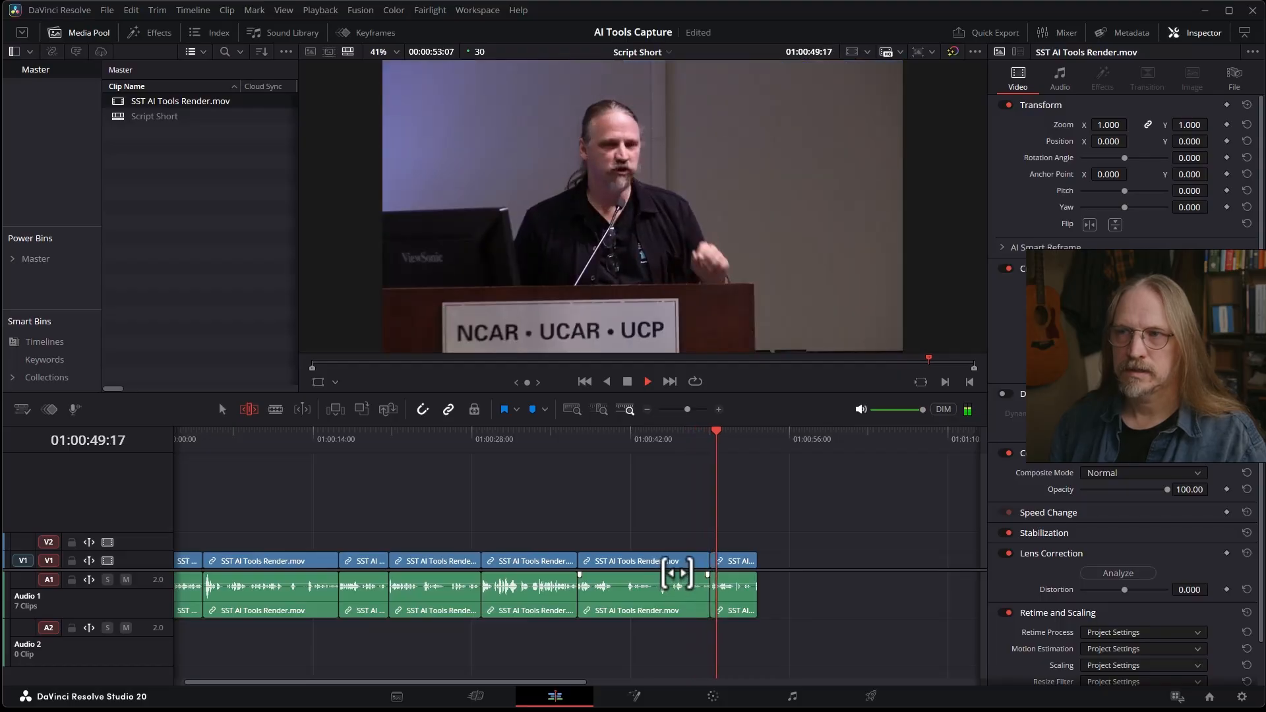
# - Ripple-extend the end of the second-to-last clip by 8 frames and play through to the timeline's end
pyautogui.press('space')
pyautogui.hotkey('ctrl', '=')
pyautogui.hotkey('ctrl', '=')
pyautogui.hotkey('ctrl', '=')
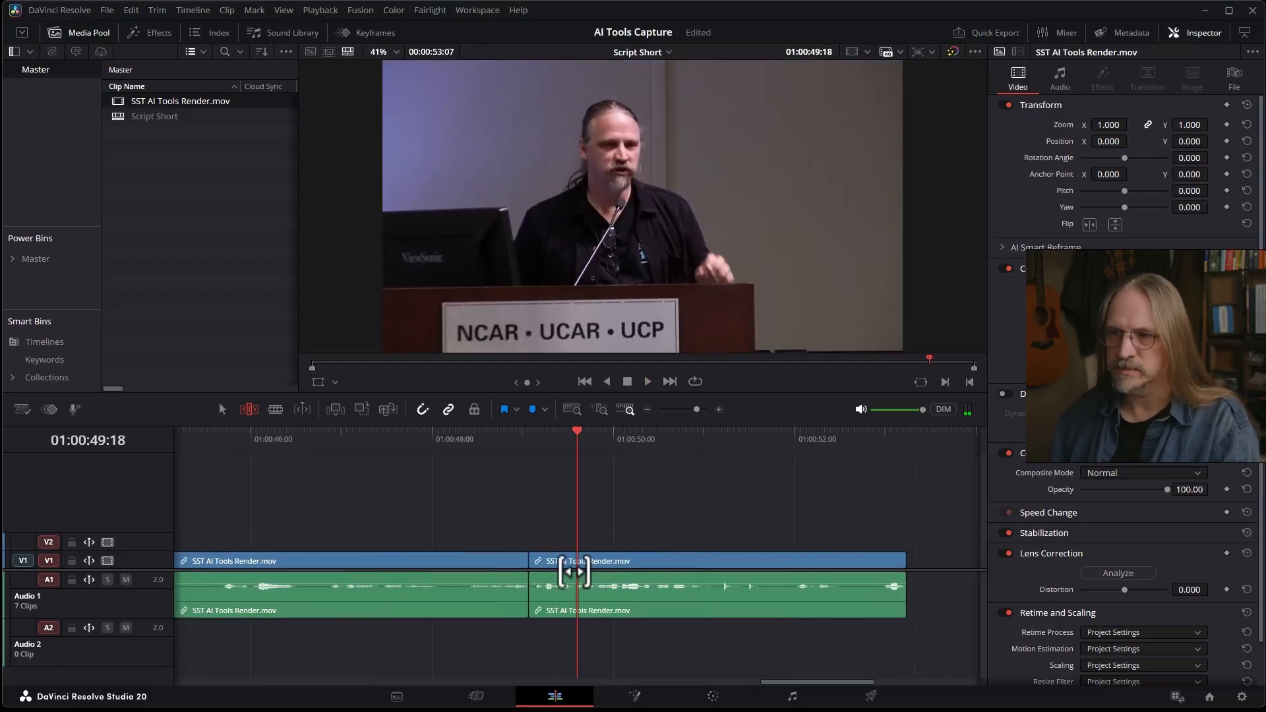
pyautogui.moveTo(522, 560); pyautogui.dragTo(552, 559)
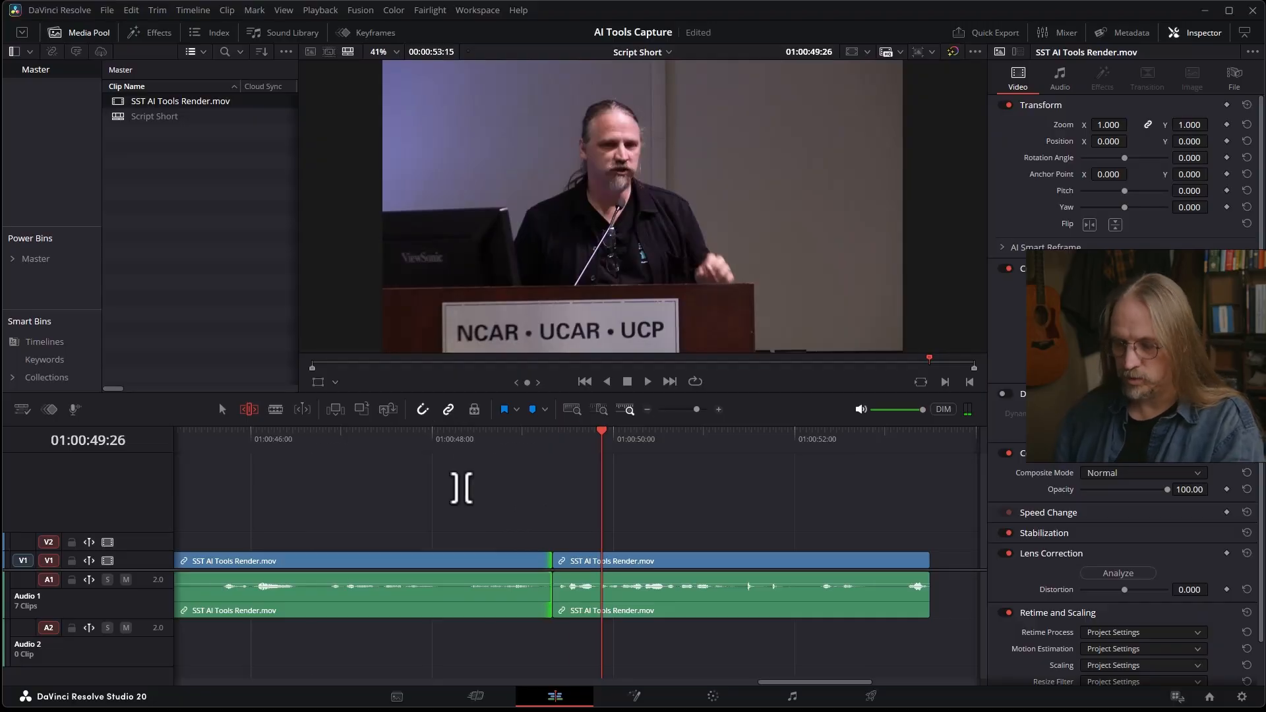
pyautogui.hotkey('ctrl', '-')
pyautogui.click(477, 438)
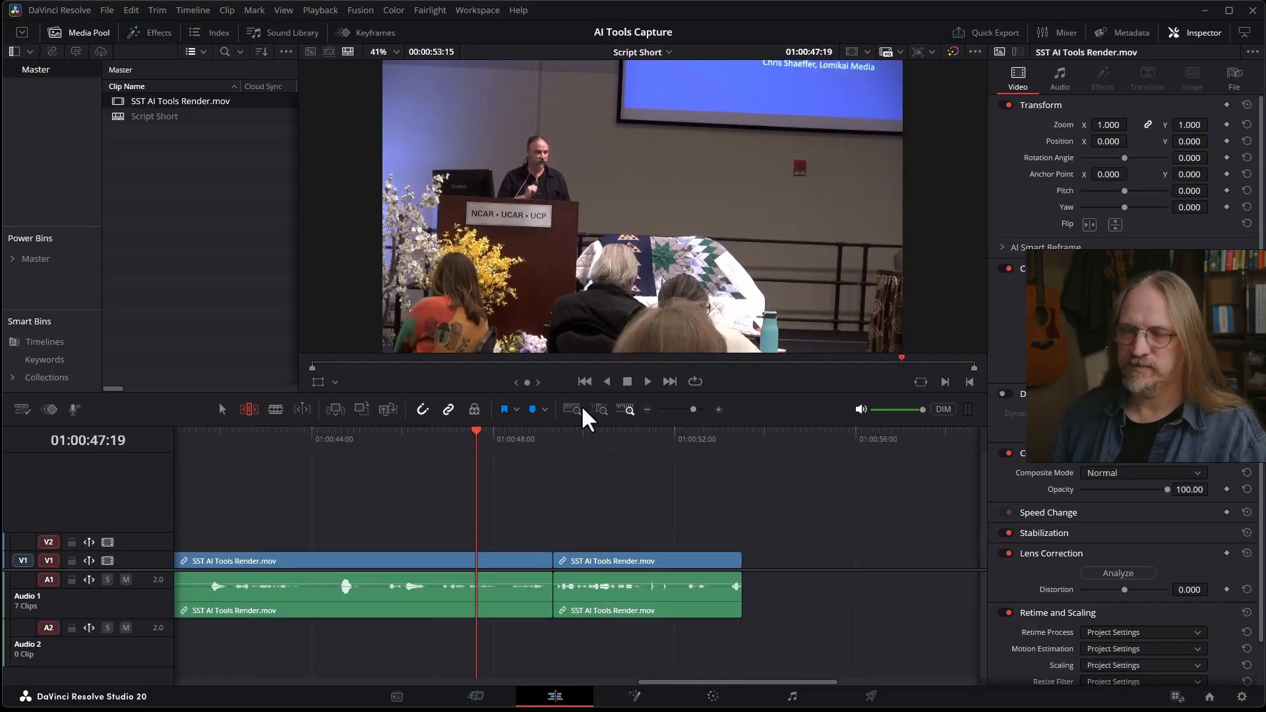
pyautogui.press('space')
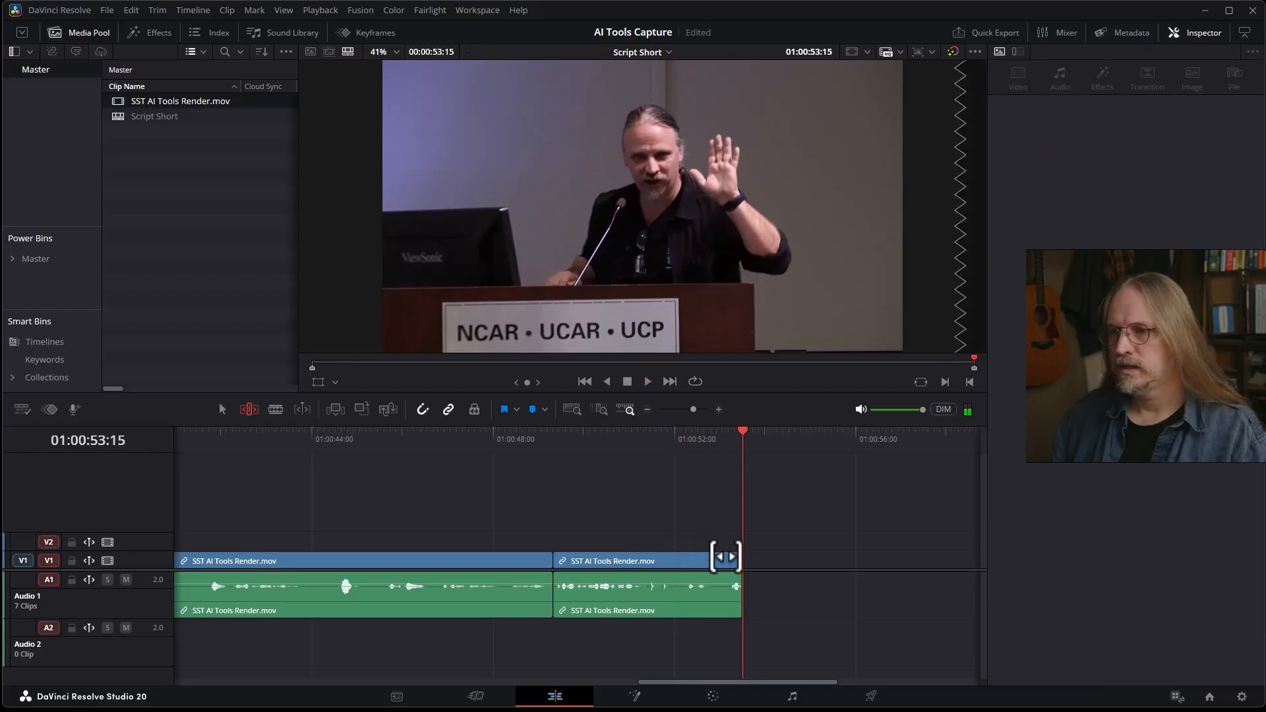
# - Ripple-extend the end of the last clip by 18 frames and play across the cut into that clip
pyautogui.moveTo(732, 557); pyautogui.dragTo(763, 558)
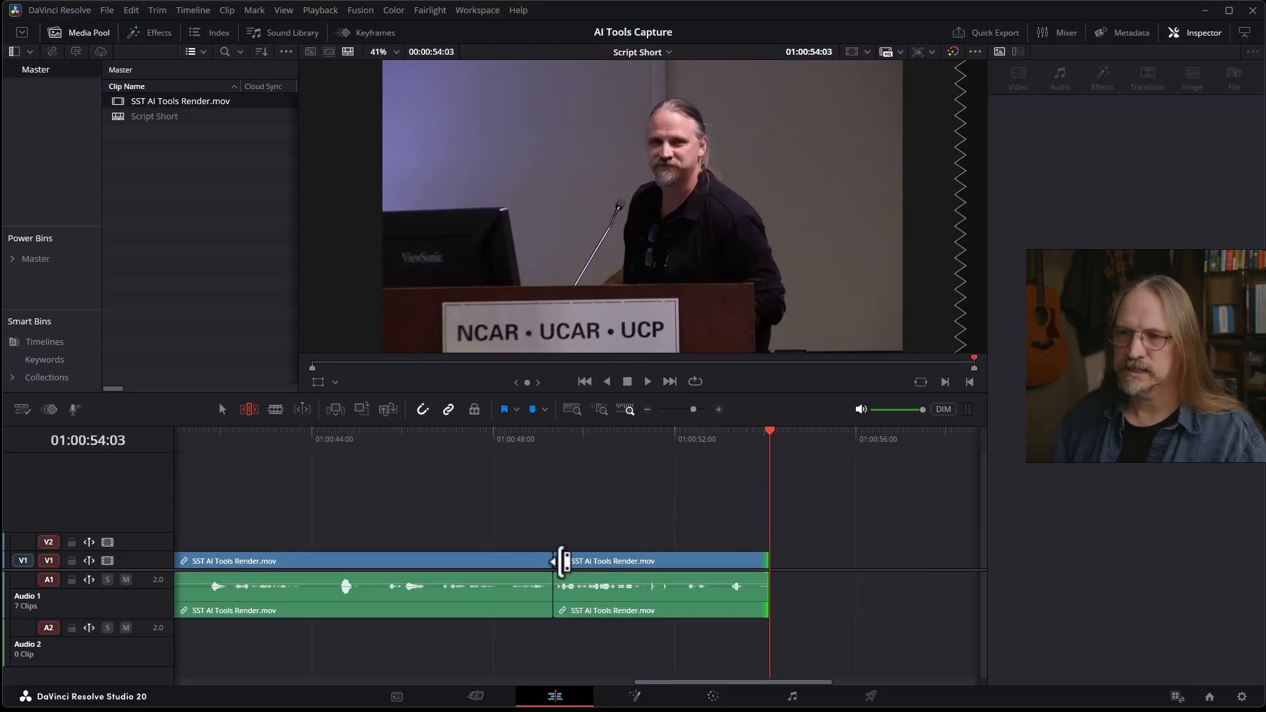
pyautogui.click(536, 446)
pyautogui.press('space')
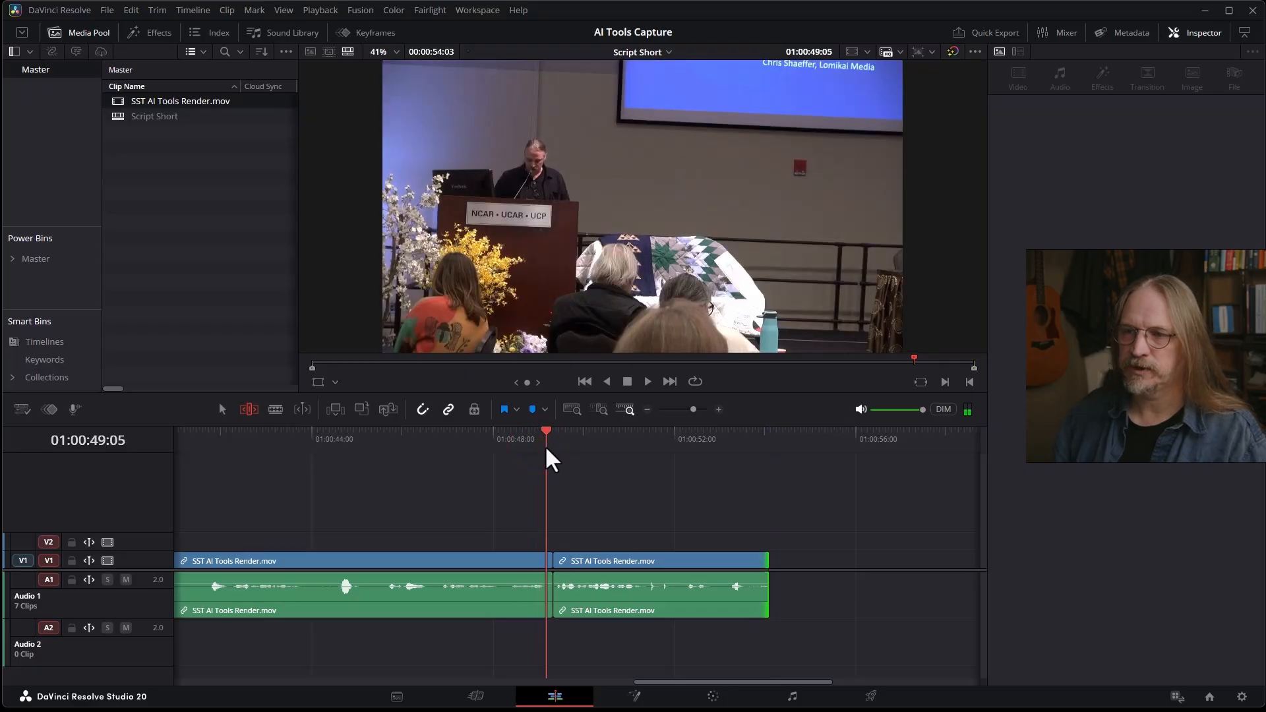
pyautogui.press('space')
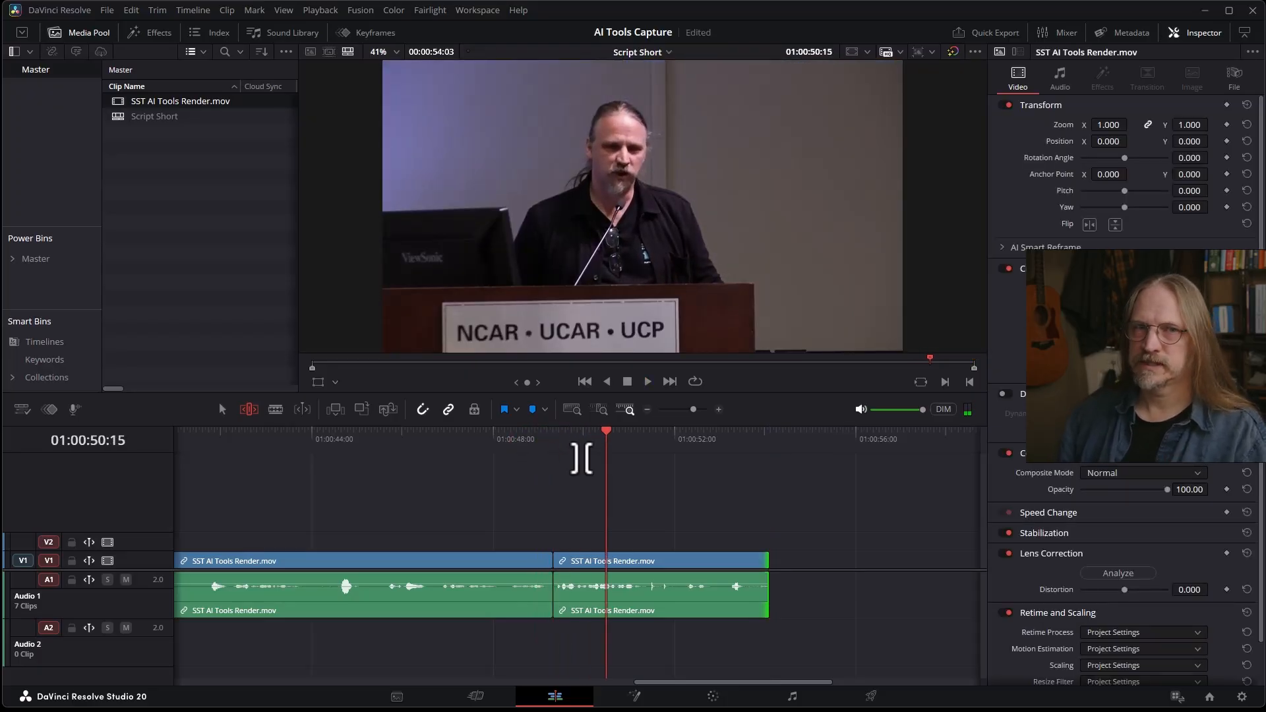
# - Ripple-extend the start of the last clip by about 5 seconds of earlier footage and play the extended section
pyautogui.moveTo(561, 561); pyautogui.dragTo(349, 543)
pyautogui.click(548, 435)
pyautogui.press('space')
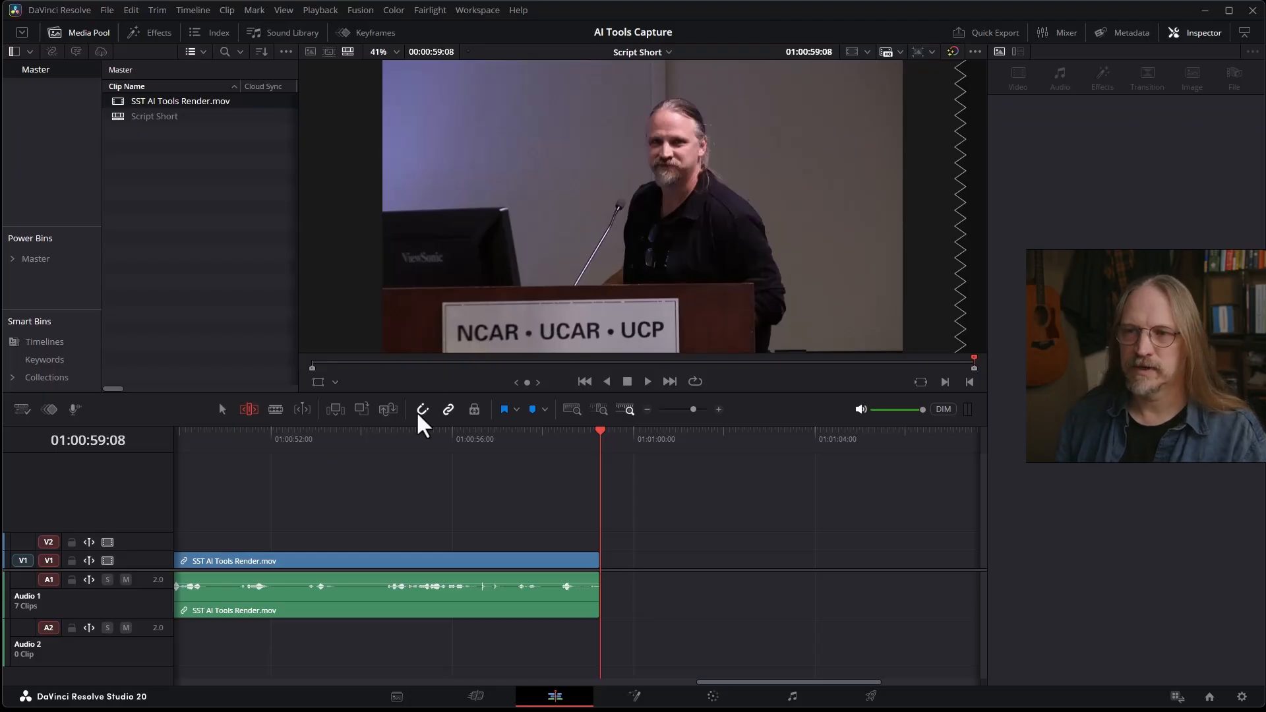
pyautogui.click(393, 445)
pyautogui.hotkey('ctrl', '-')
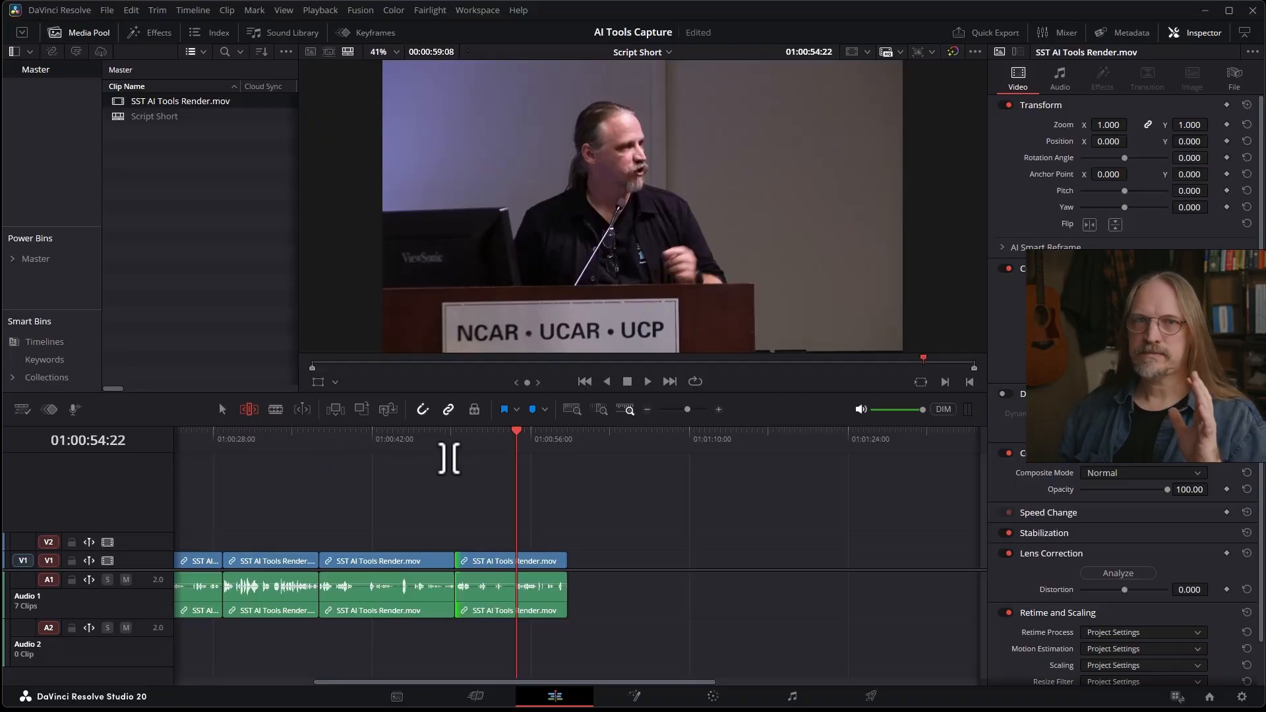
pyautogui.press('Home')
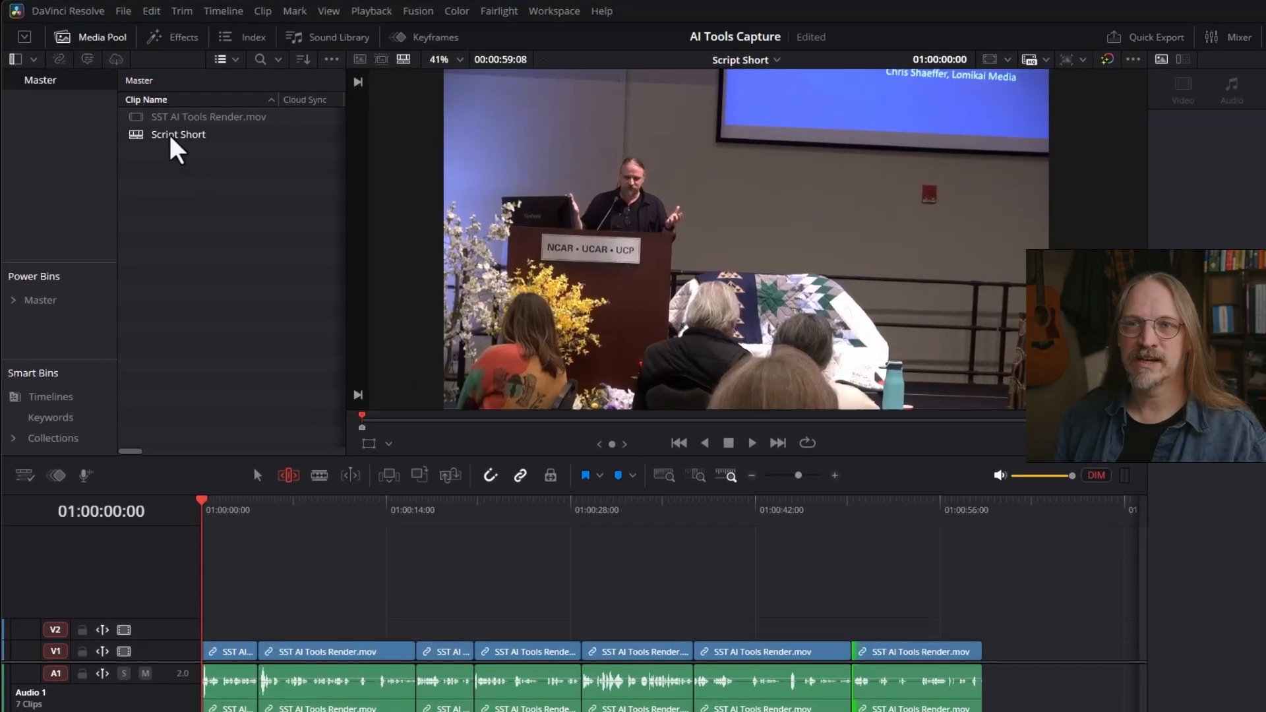
# - Duplicate the Script Short timeline and rename the copy as Script Short vert
pyautogui.rightClick(149, 117)
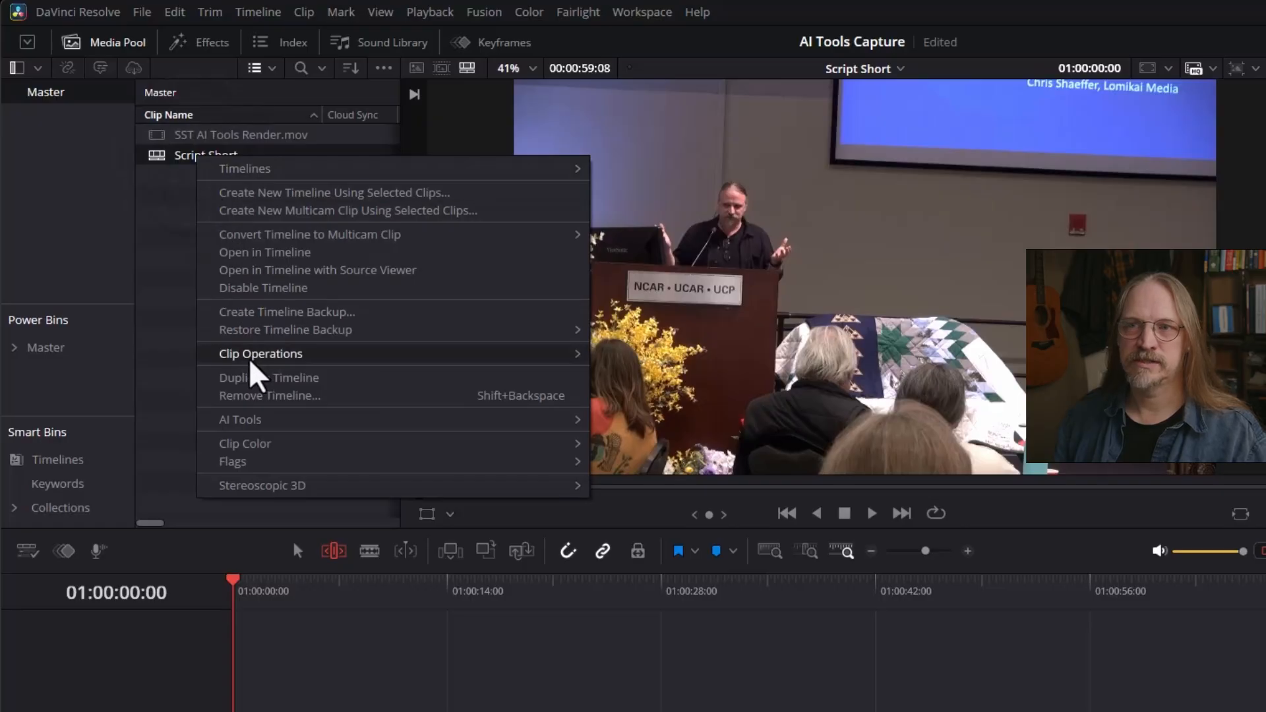
pyautogui.click(249, 377)
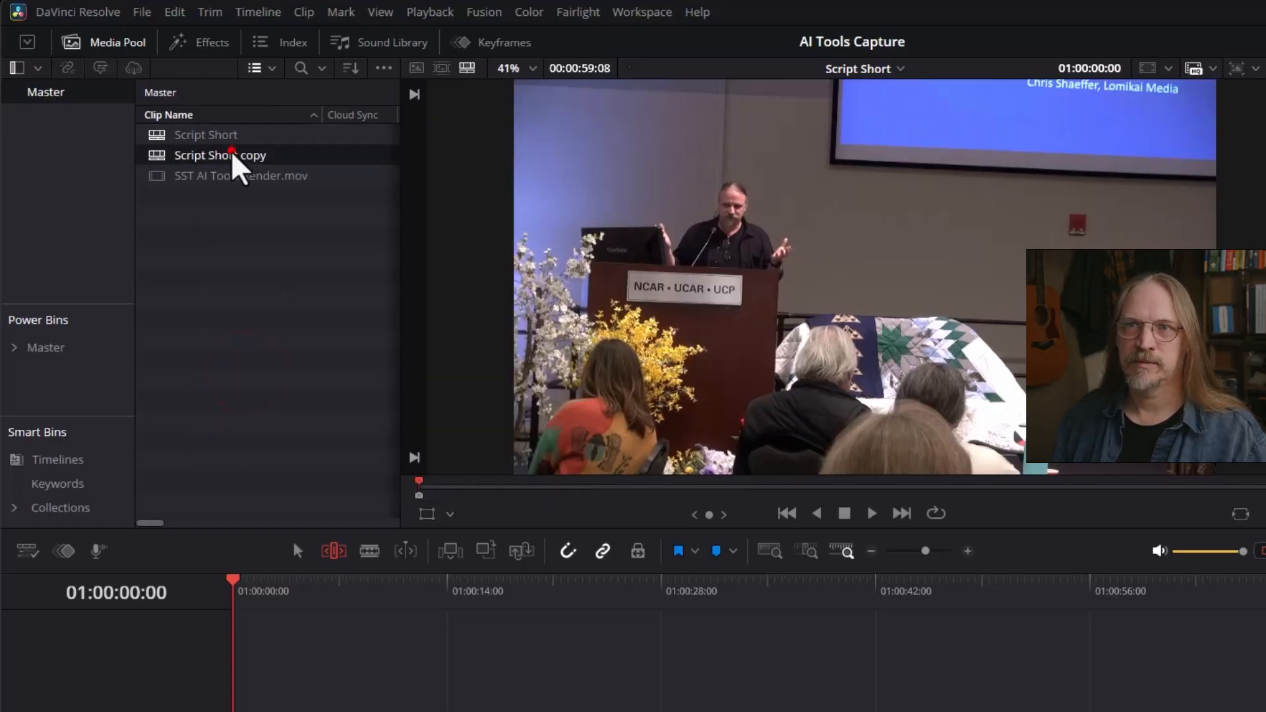
pyautogui.click(248, 158)
pyautogui.click(244, 158)
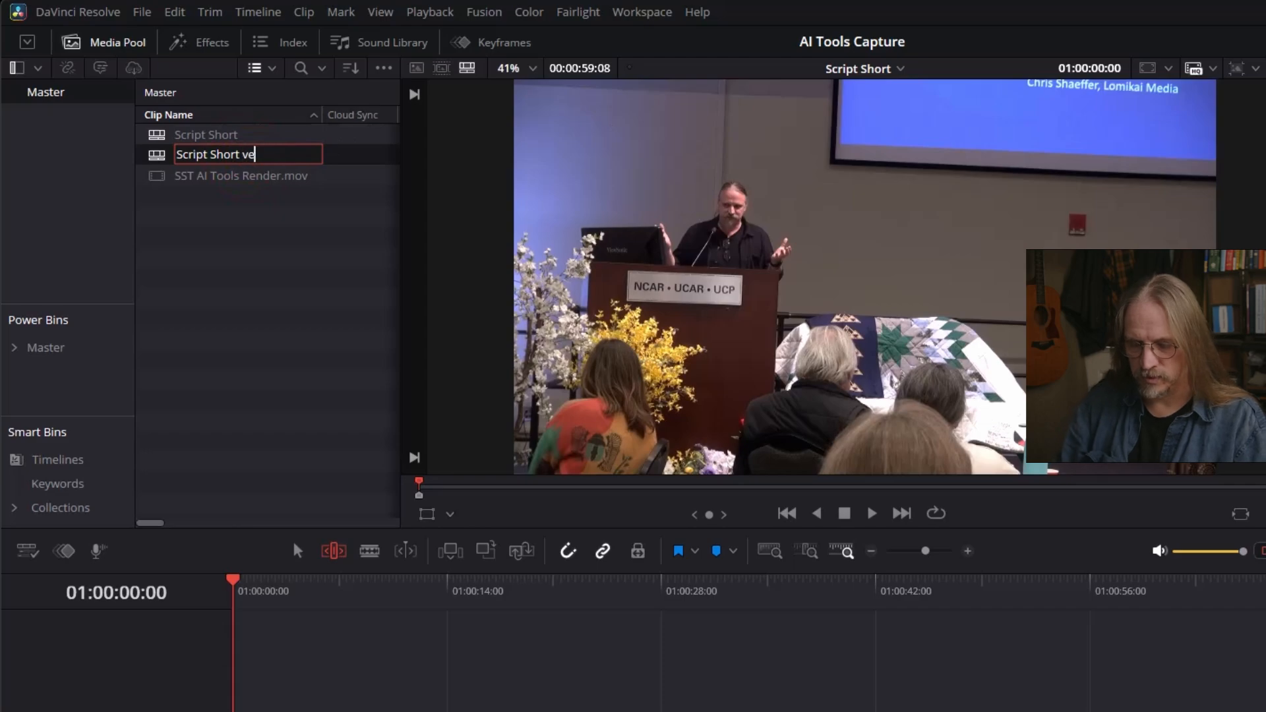
pyautogui.write('vert')
pyautogui.press('Return')
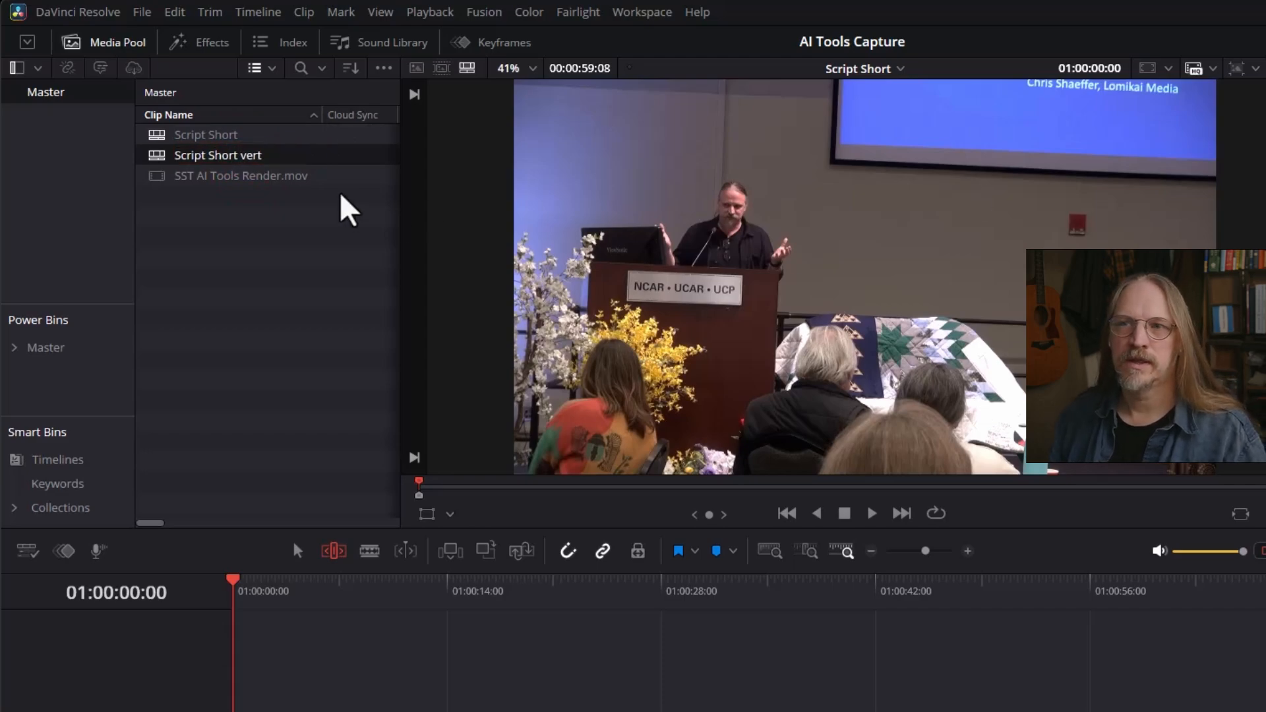
# - Give the Script Short vert timeline its own 1080 x 1920 vertical resolution with mismatched clips scaled full frame with crop, and open it
pyautogui.rightClick(245, 158)
pyautogui.moveTo(375, 159)
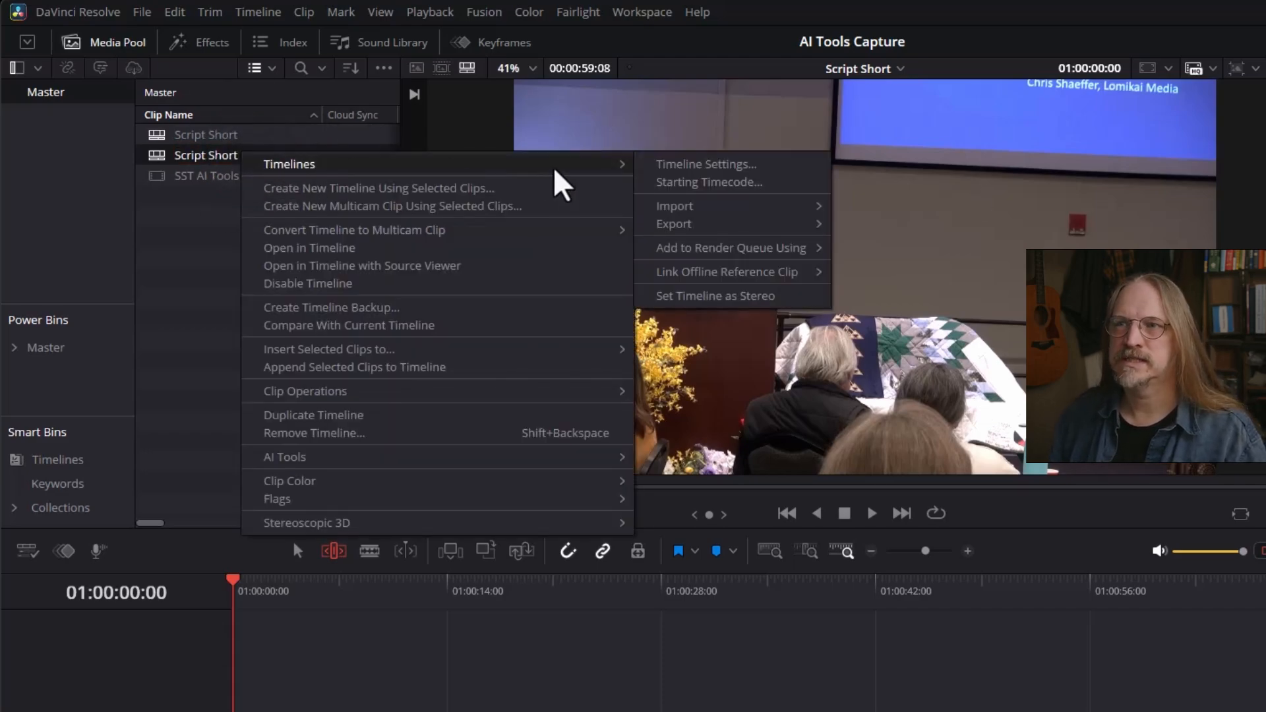
pyautogui.click(689, 165)
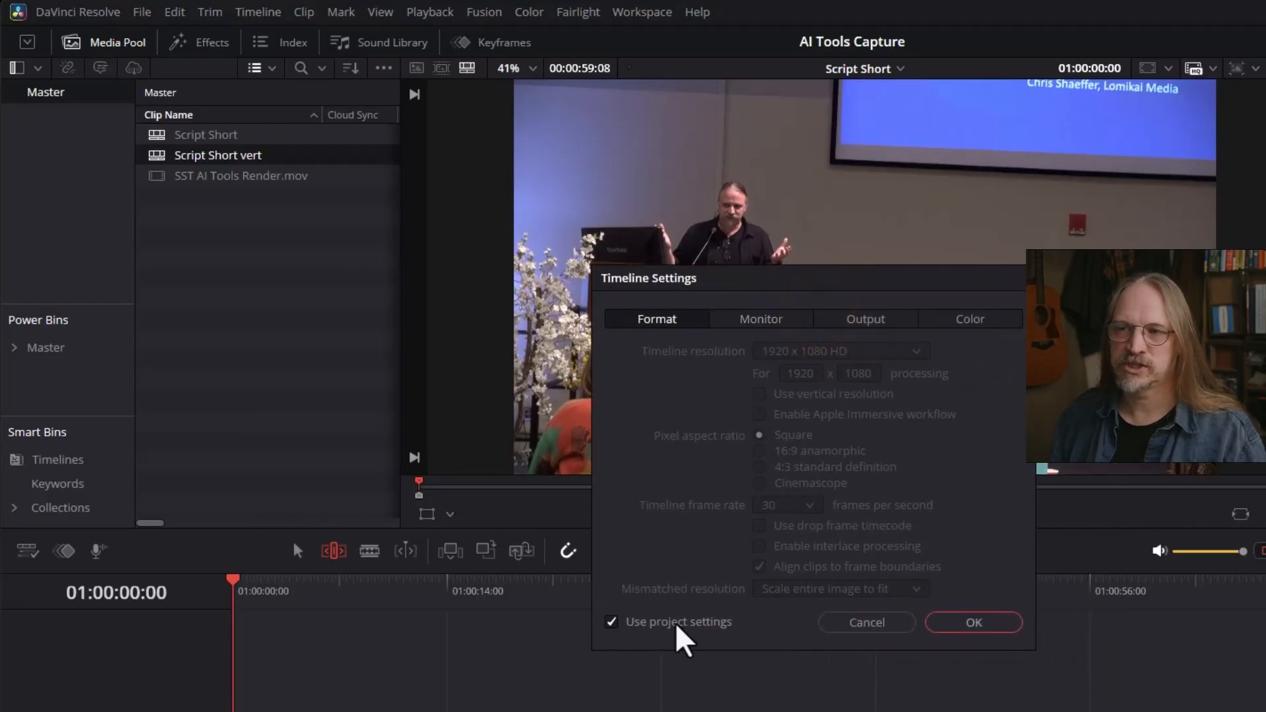
pyautogui.click(610, 622)
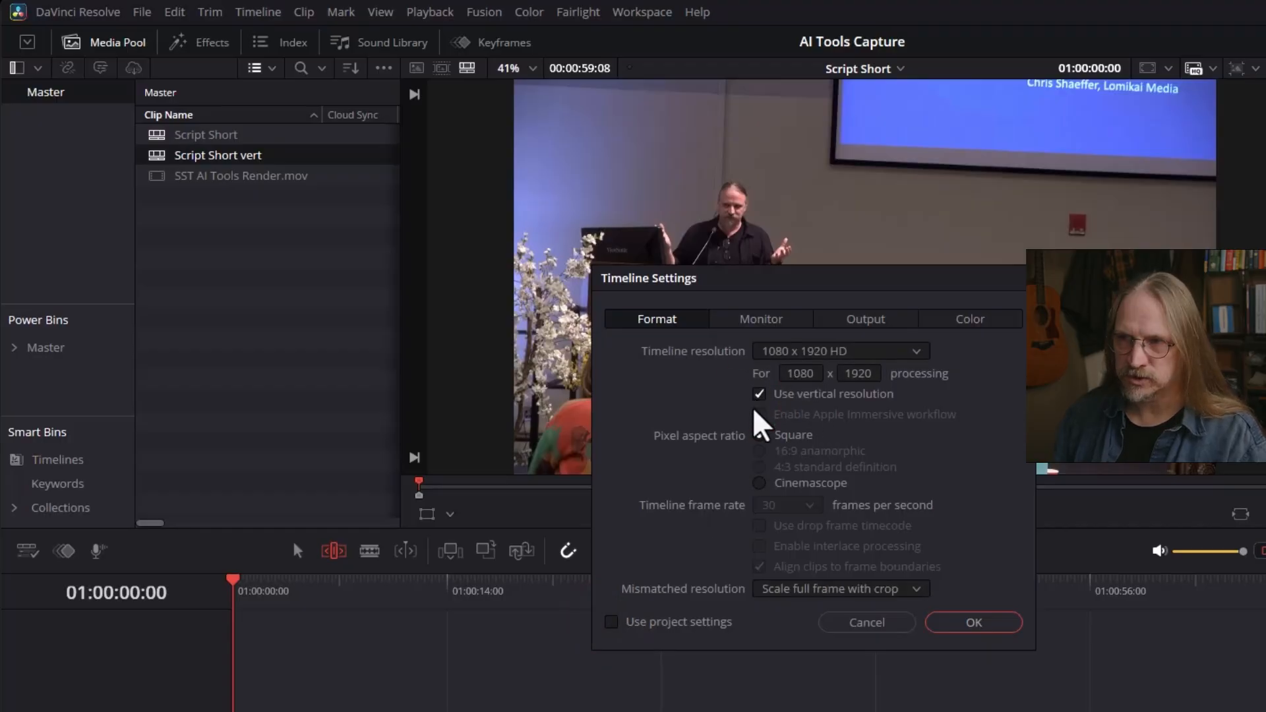
pyautogui.click(972, 623)
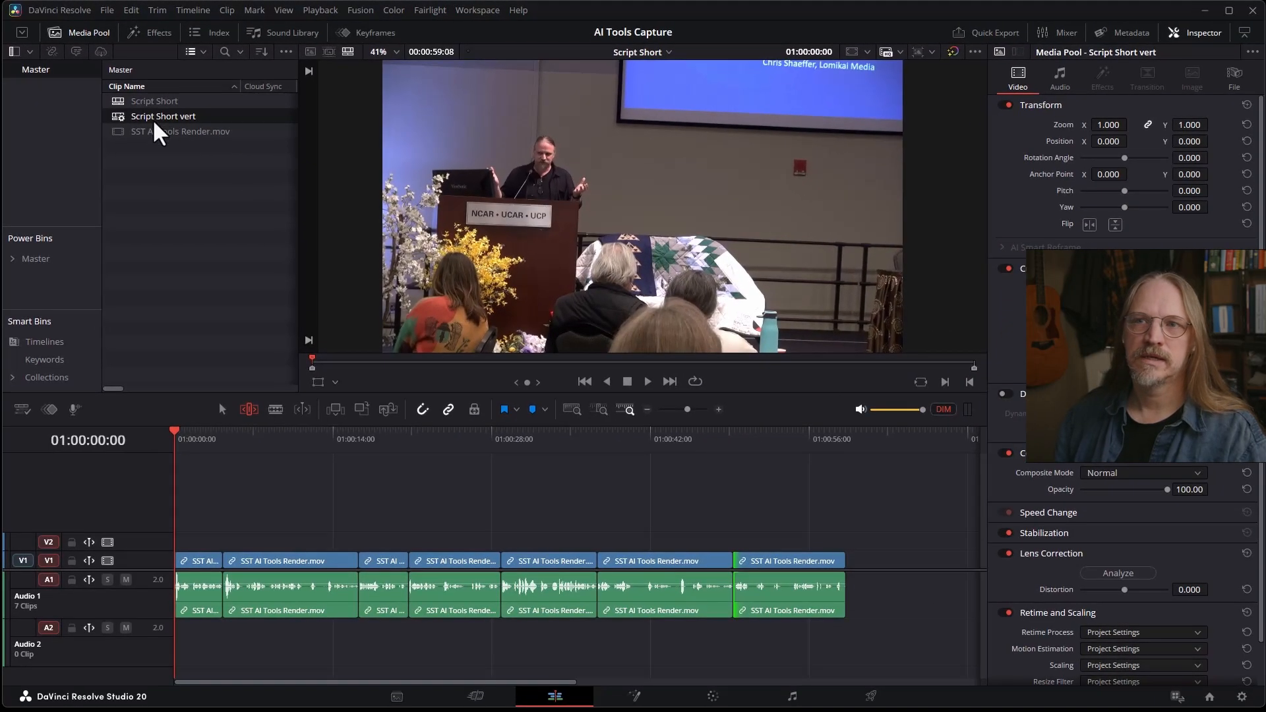
pyautogui.doubleClick(120, 118)
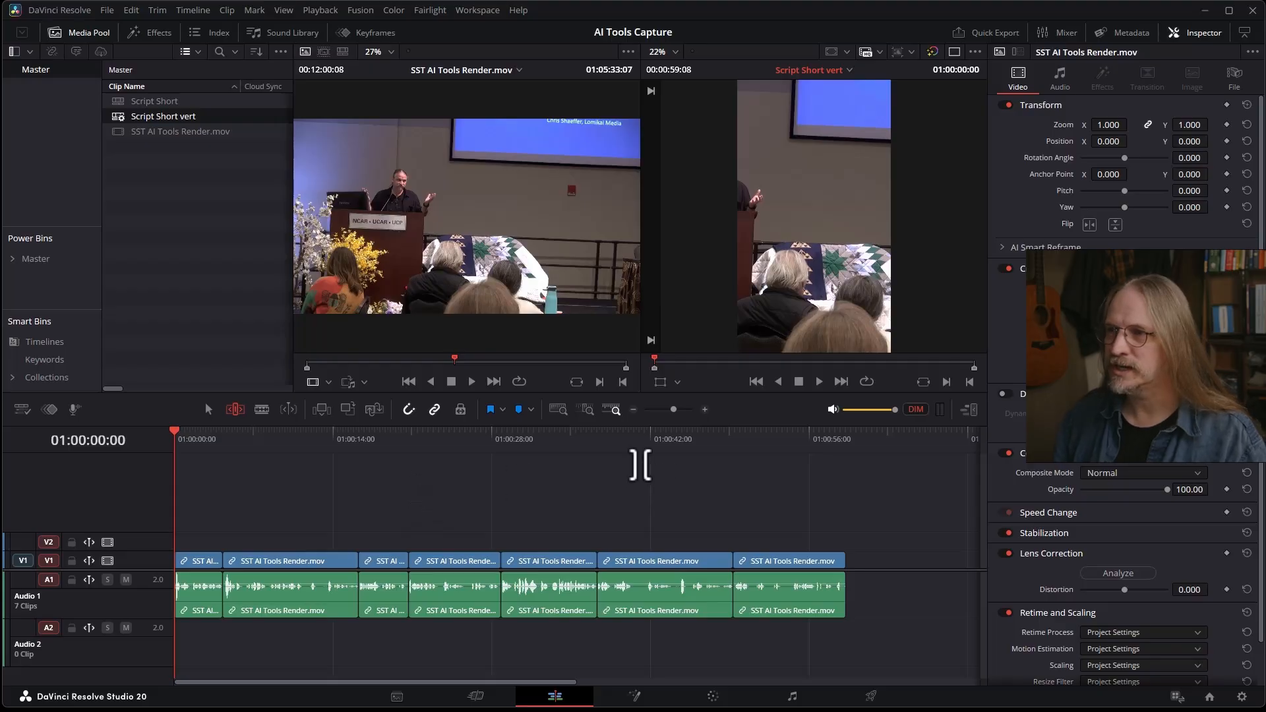
# - Set the first clip's horizontal position to 214 to frame the speaker, and play part of the clip
pyautogui.click(188, 443)
pyautogui.click(205, 562)
pyautogui.press('a')
pyautogui.click(1208, 33)
pyautogui.click(1208, 33)
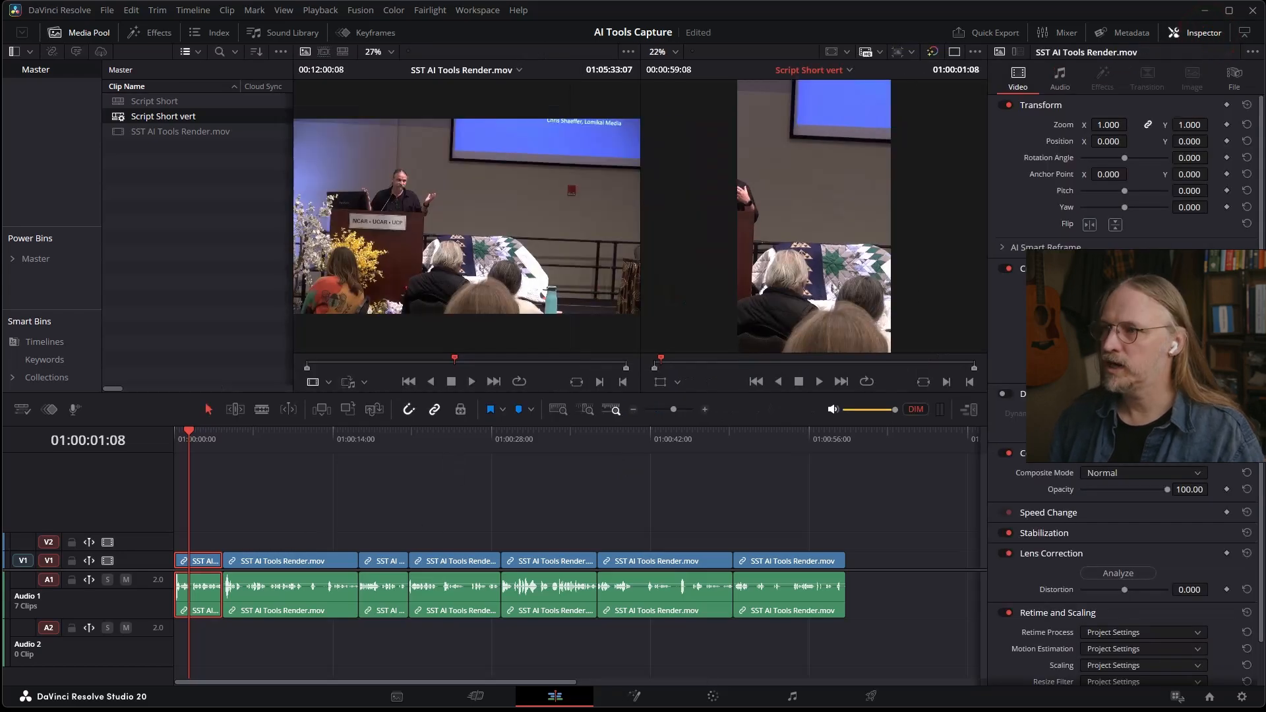
pyautogui.moveTo(1106, 142); pyautogui.dragTo(1130, 140)
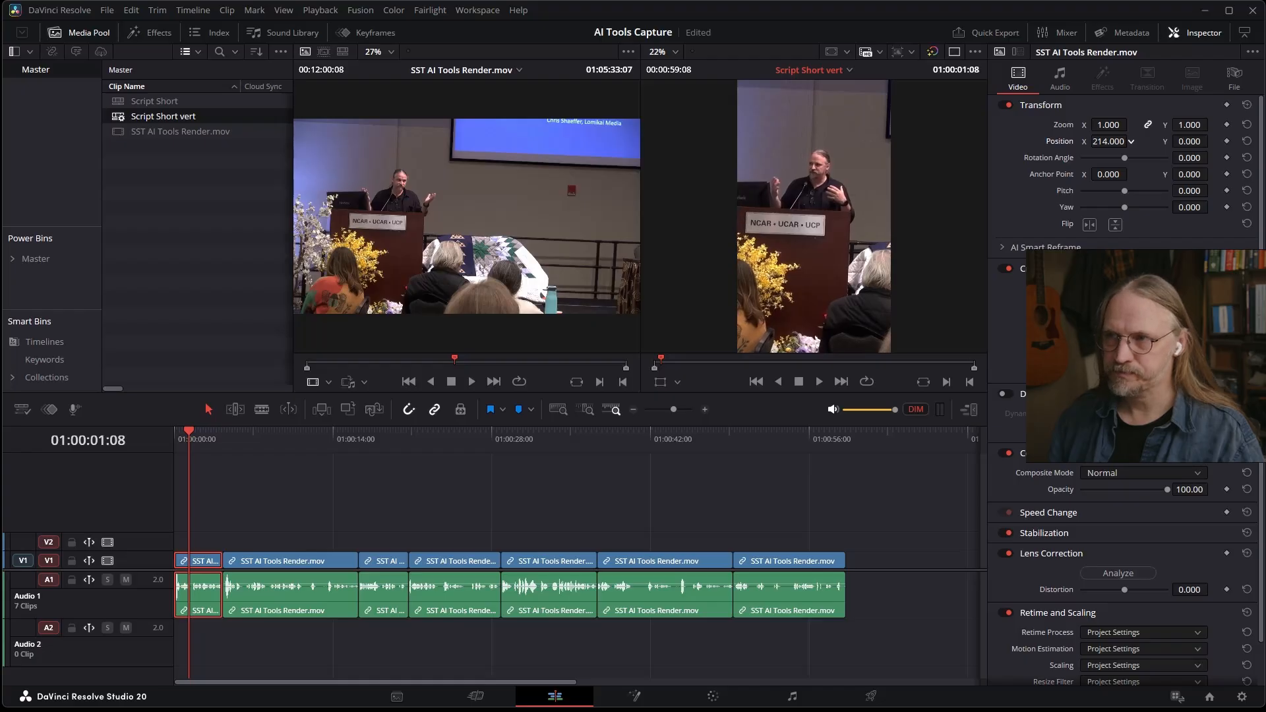
pyautogui.press('space')
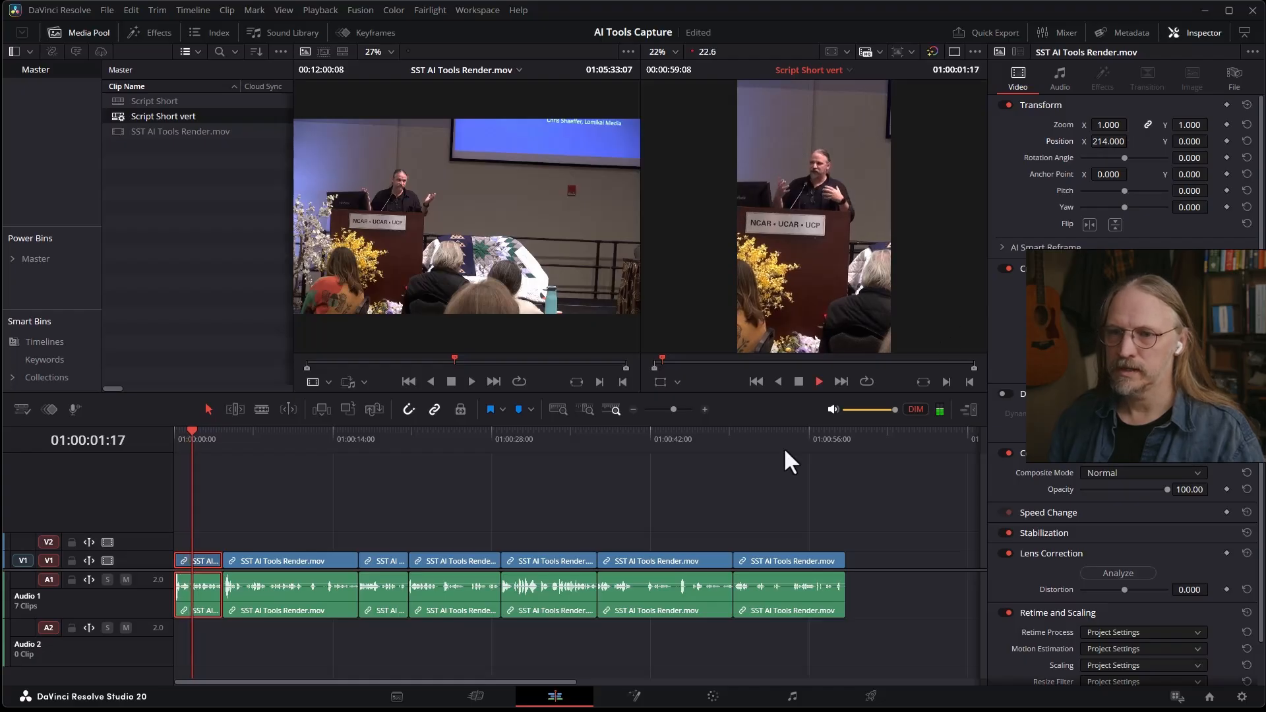
pyautogui.press('space')
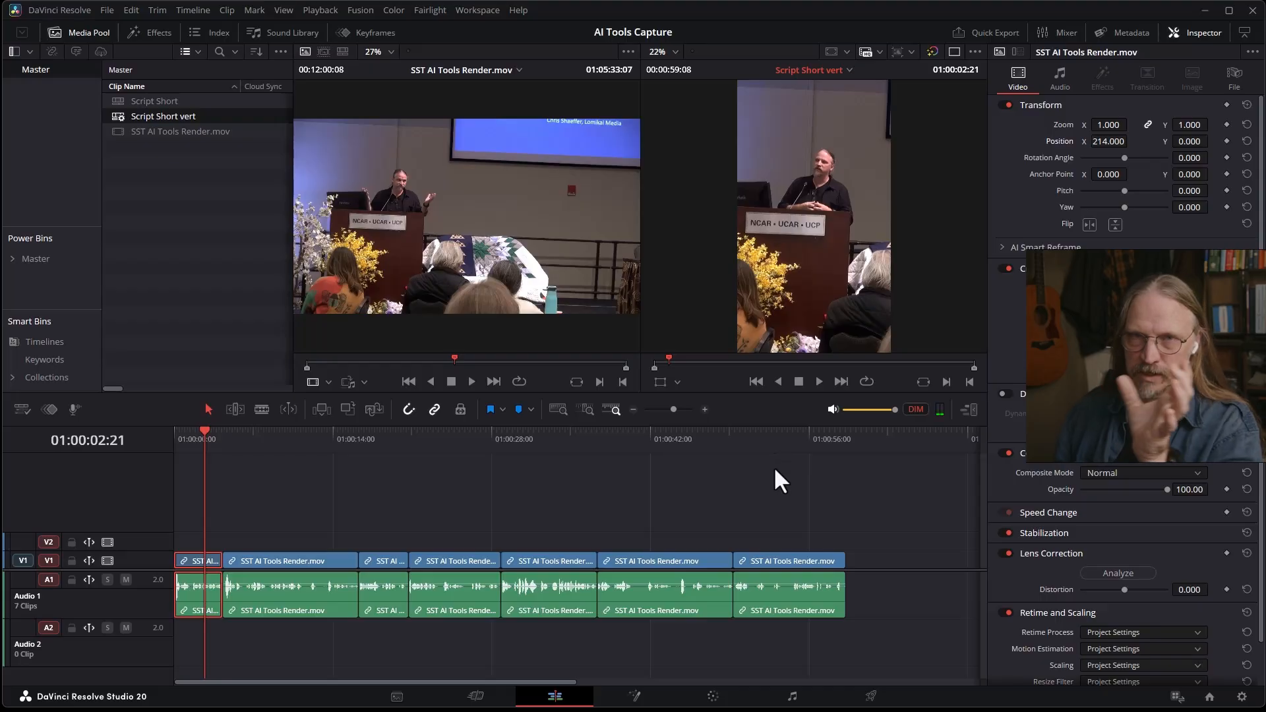
# - Apply AI Smart Reframe in Pan Only mode to all clips on the timeline
pyautogui.moveTo(867, 616); pyautogui.dragTo(195, 545)
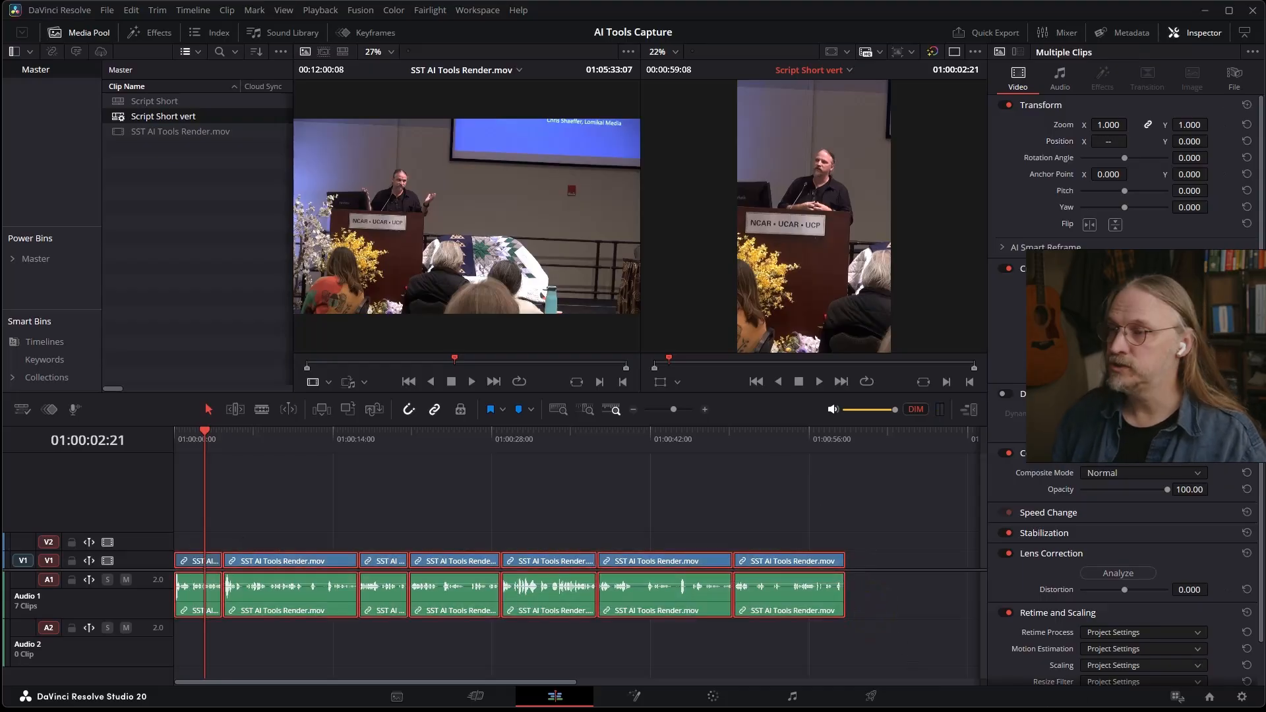
pyautogui.click(1031, 242)
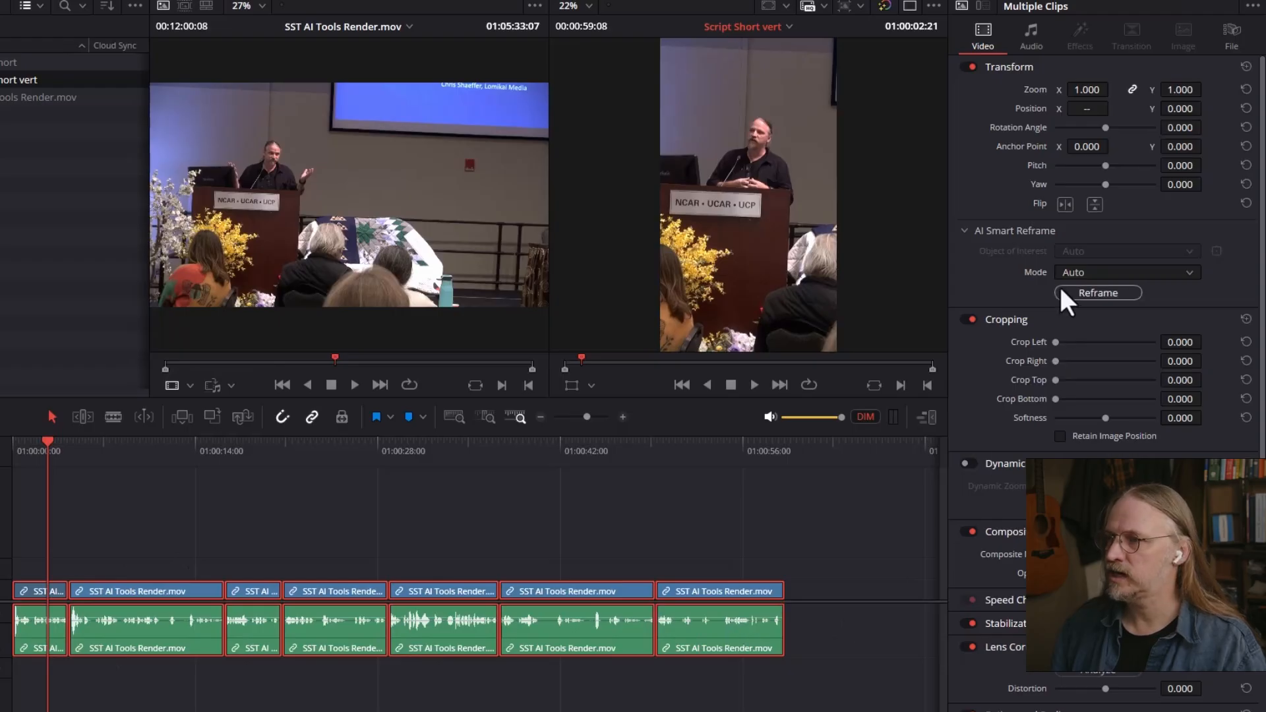
pyautogui.click(1102, 272)
pyautogui.click(1110, 308)
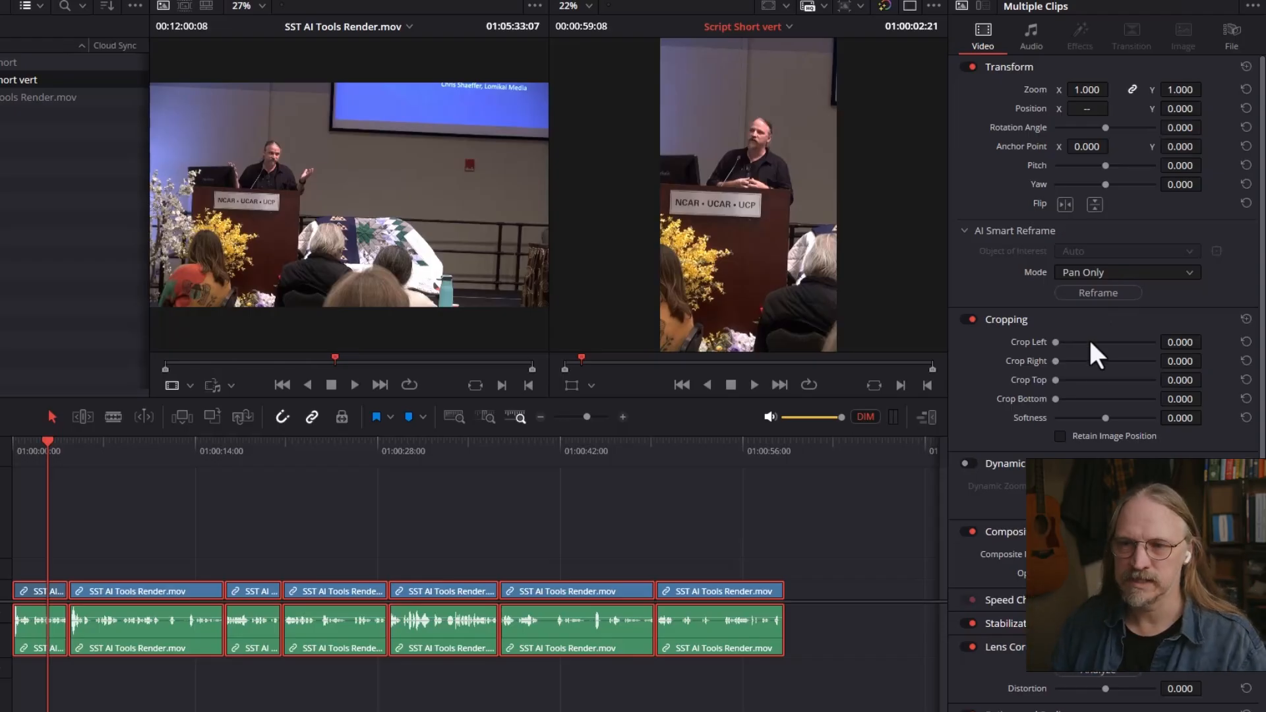
pyautogui.click(1116, 294)
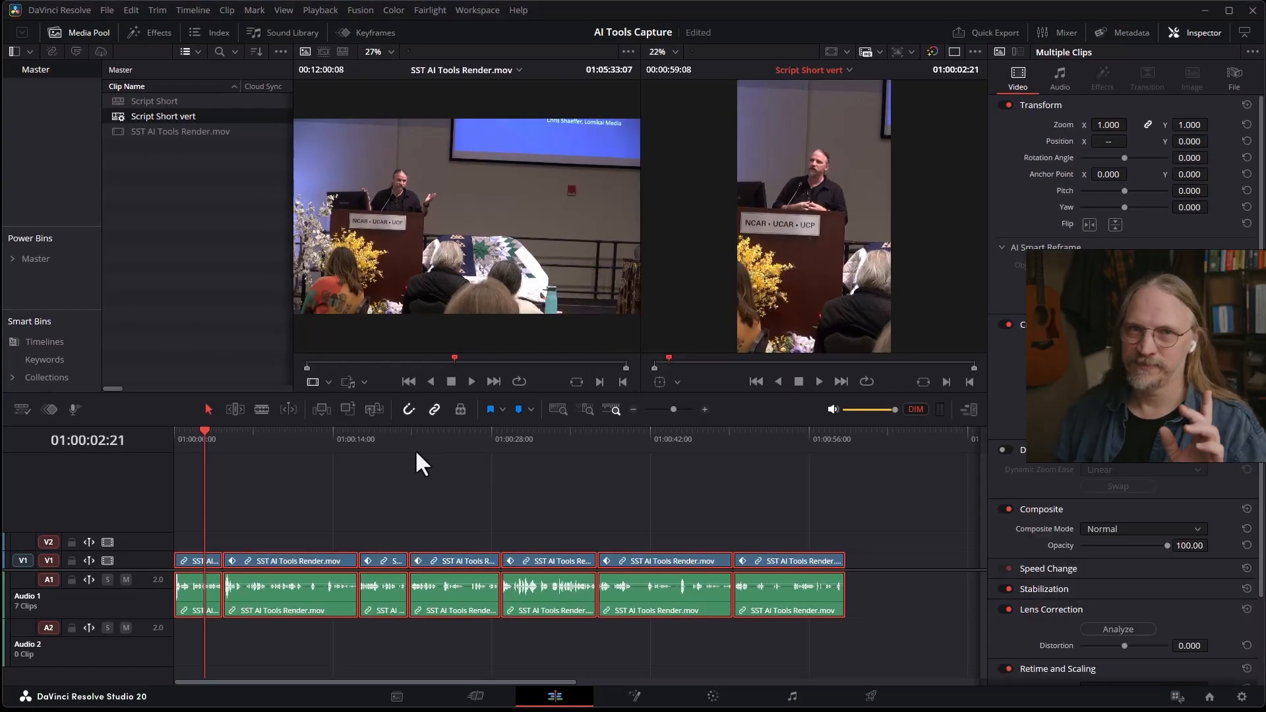
# - Check the second clip's reframing, reset its transform, and set its horizontal position to 365
pyautogui.moveTo(220, 437); pyautogui.dragTo(315, 430)
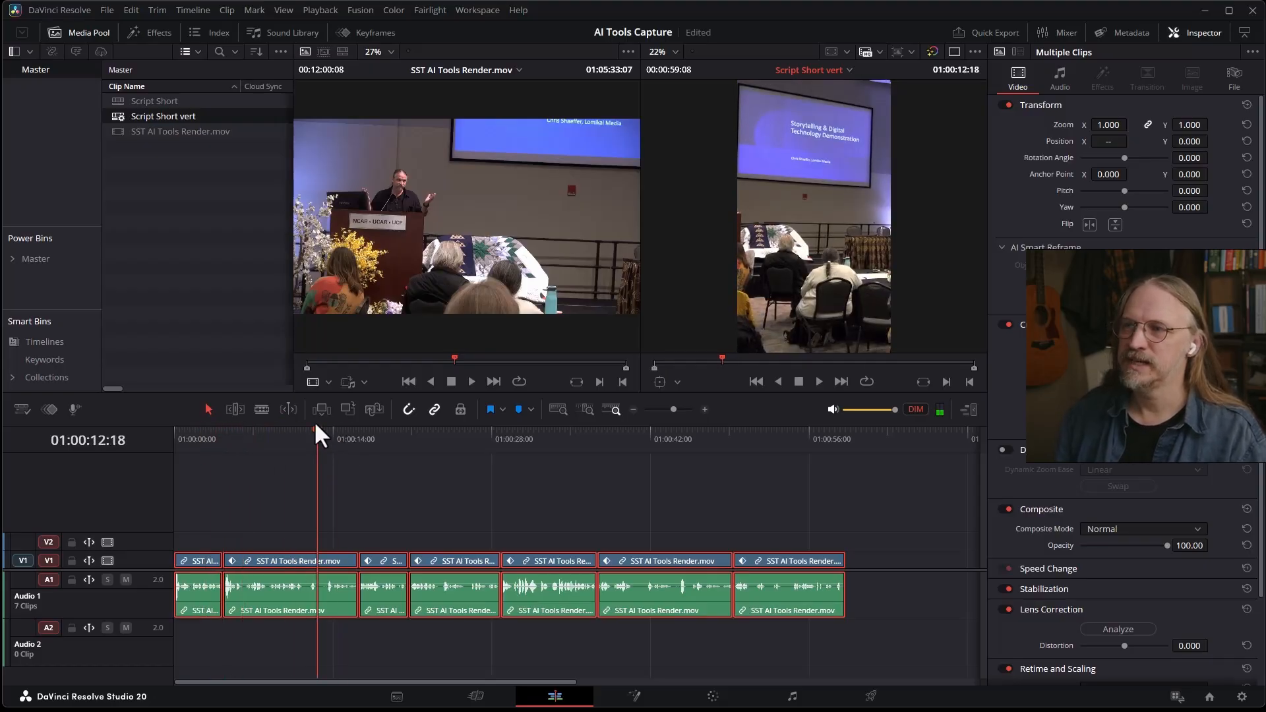
pyautogui.click(277, 447)
pyautogui.click(302, 525)
pyautogui.click(311, 558)
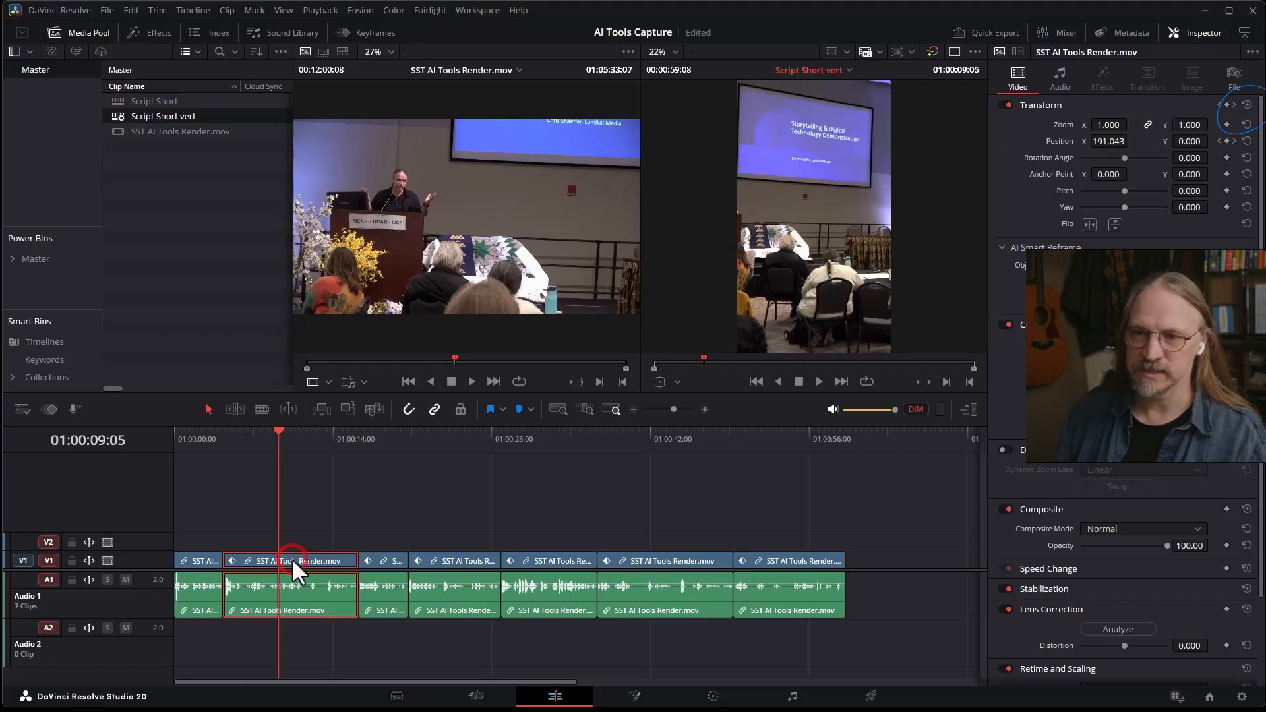
pyautogui.click(1246, 104)
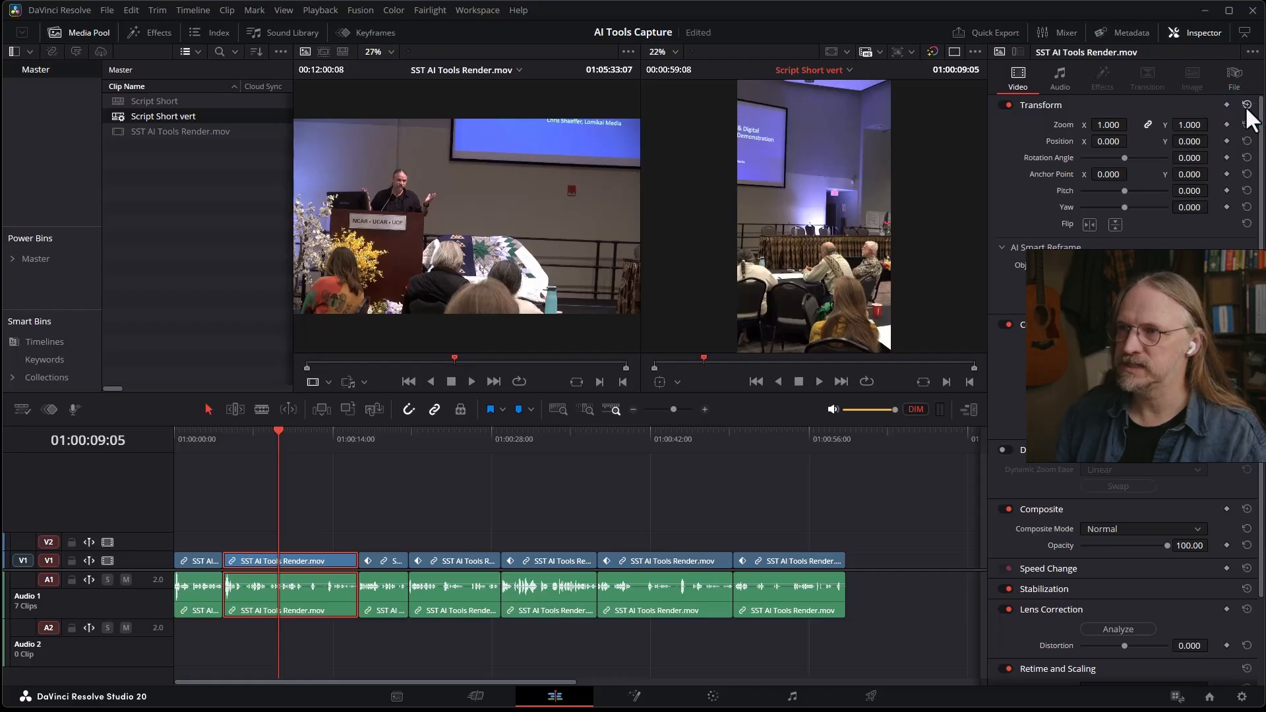
pyautogui.moveTo(1105, 140); pyautogui.dragTo(1224, 141)
# - Play from the end of the second clip into the second-to-last clip to check the framing of the speaker
pyautogui.moveTo(310, 438); pyautogui.dragTo(368, 430)
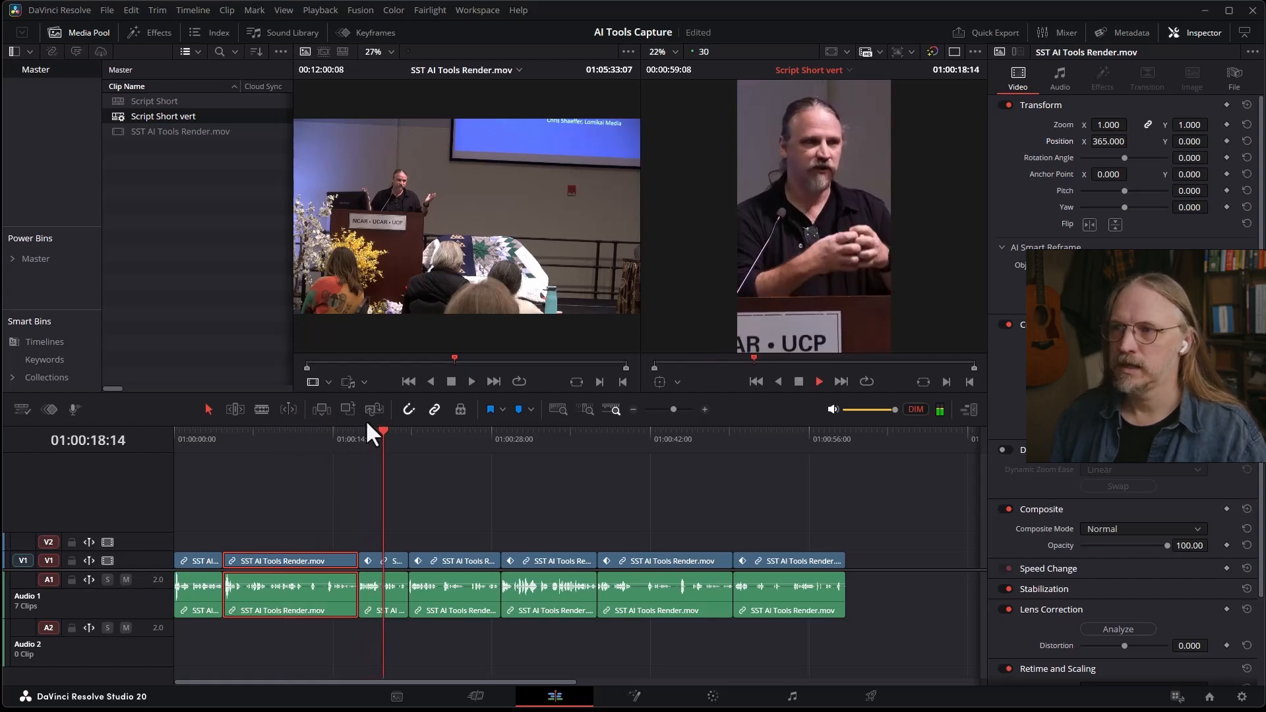
pyautogui.press('space')
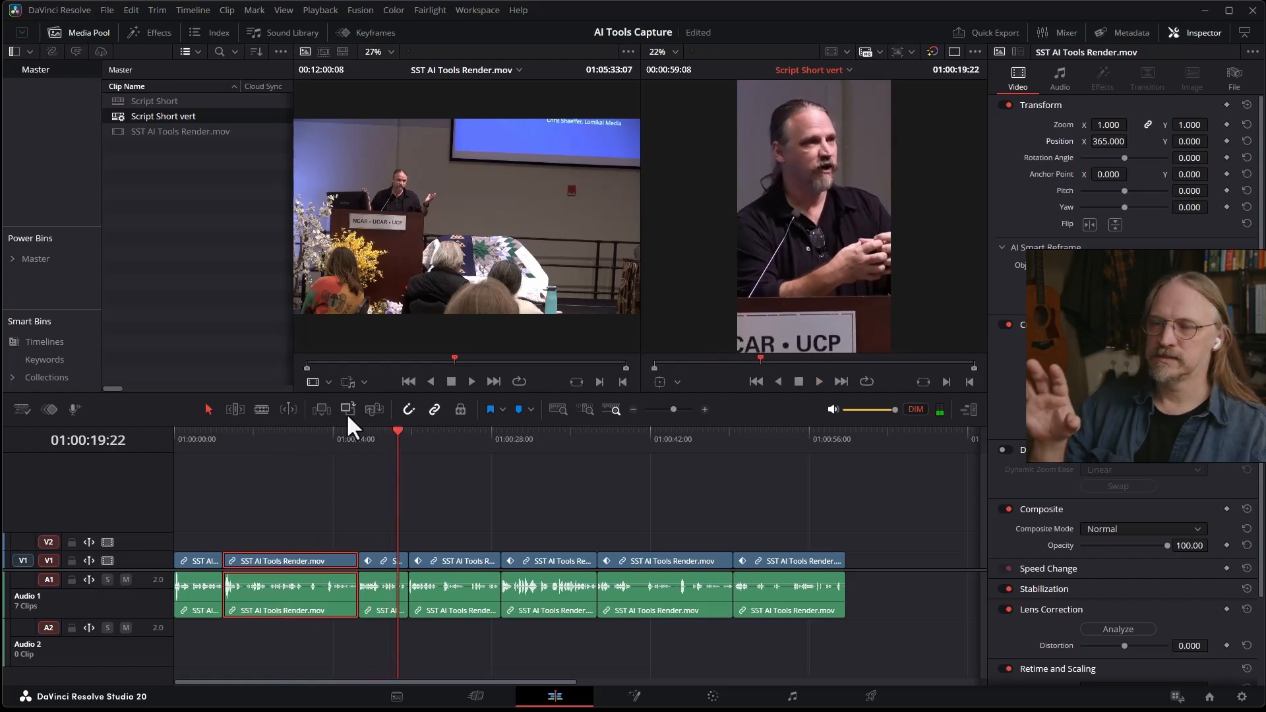
pyautogui.press('space')
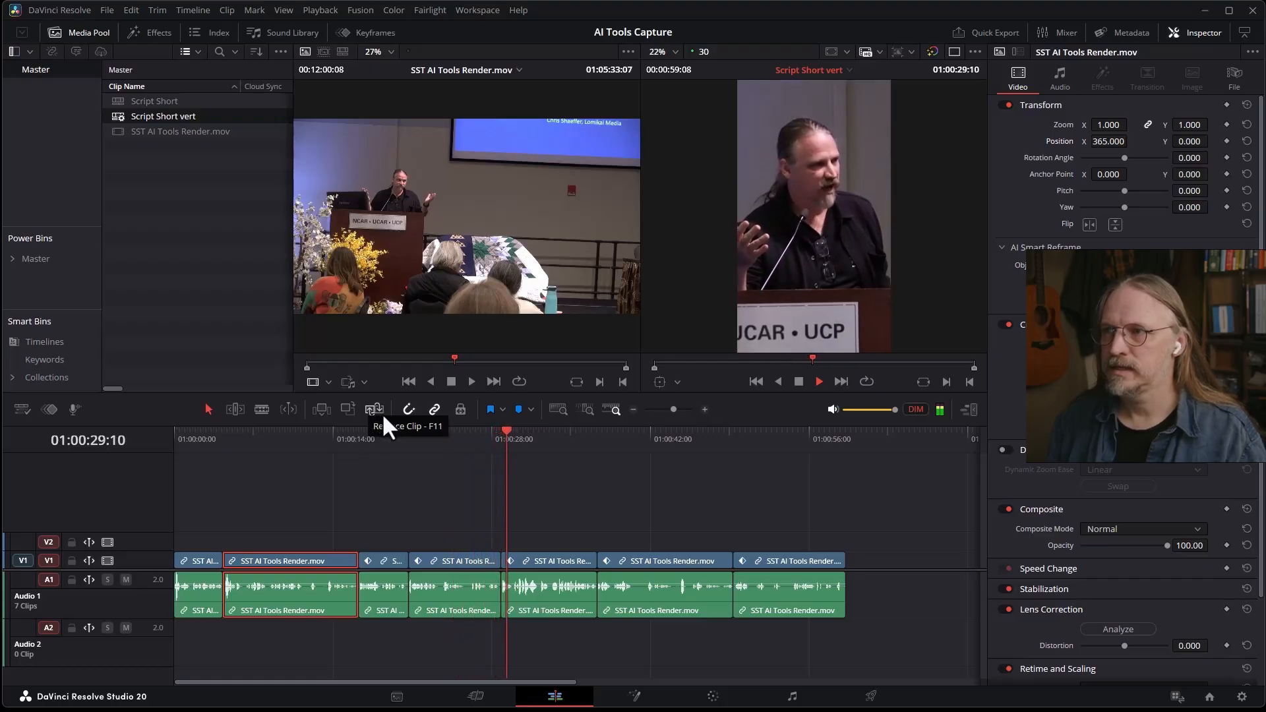
pyautogui.press('space')
pyautogui.moveTo(566, 444); pyautogui.dragTo(600, 452)
pyautogui.press('space')
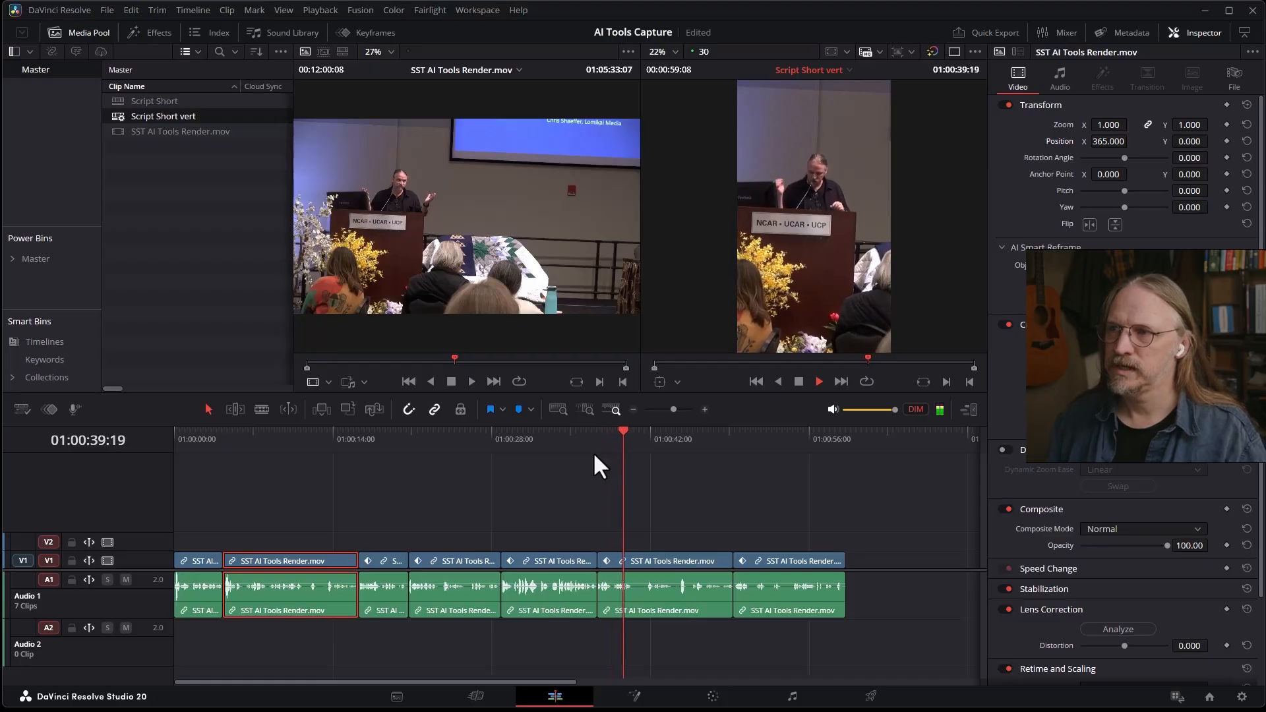
pyautogui.press('space')
# - Reset the second-to-last clip's transform, set its horizontal position to 242, and play parts of it and the last clip
pyautogui.click(655, 565)
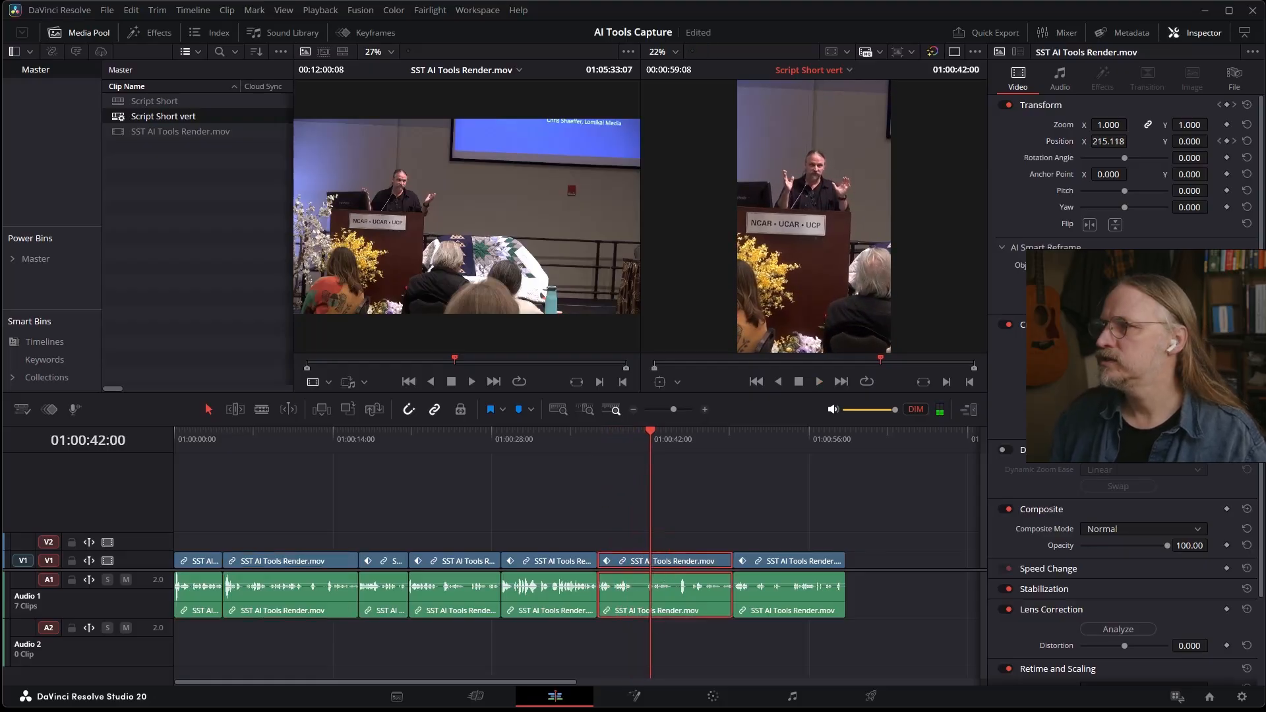
pyautogui.click(1247, 105)
pyautogui.moveTo(1121, 142); pyautogui.dragTo(1214, 143)
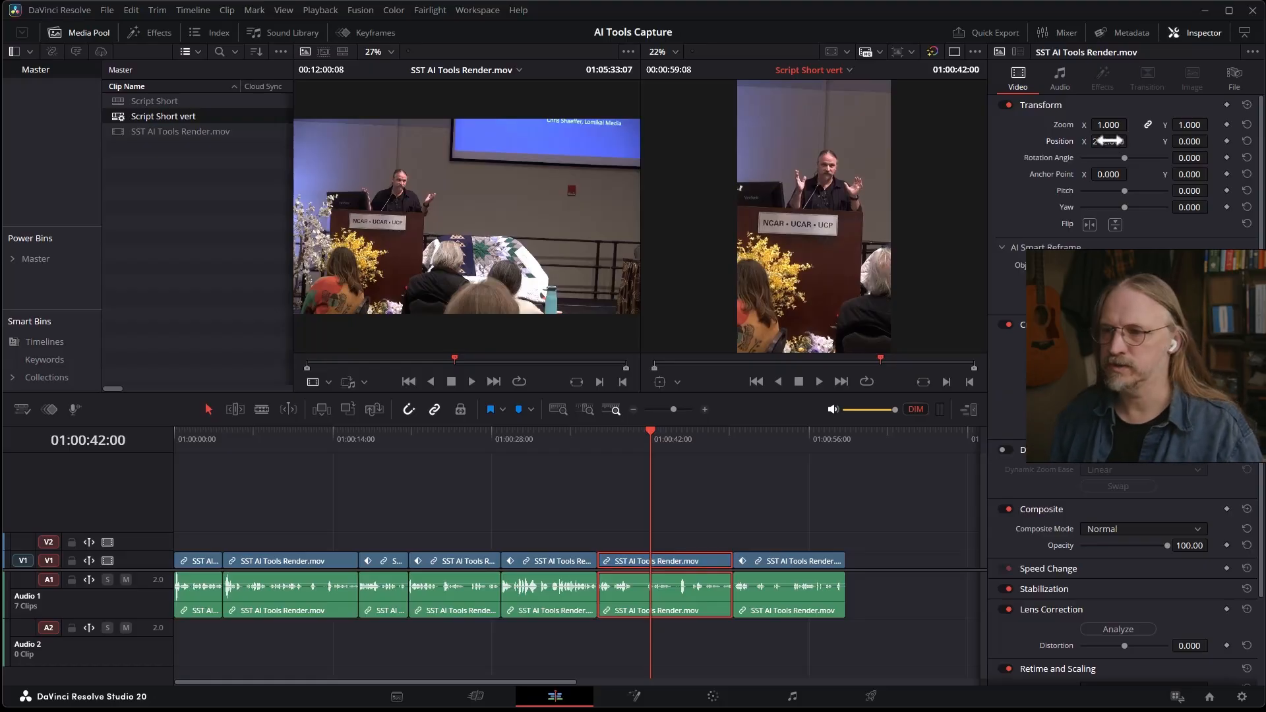
pyautogui.click(622, 442)
pyautogui.press('space')
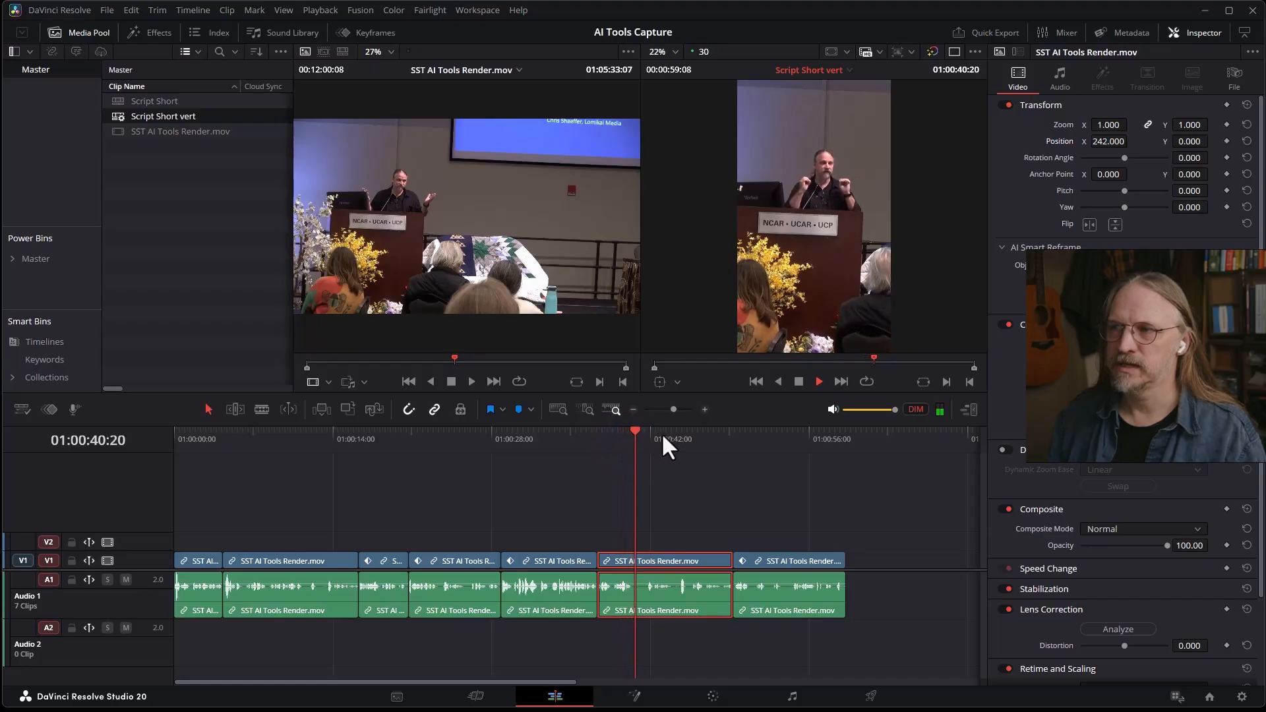
pyautogui.click(734, 451)
pyautogui.press('space')
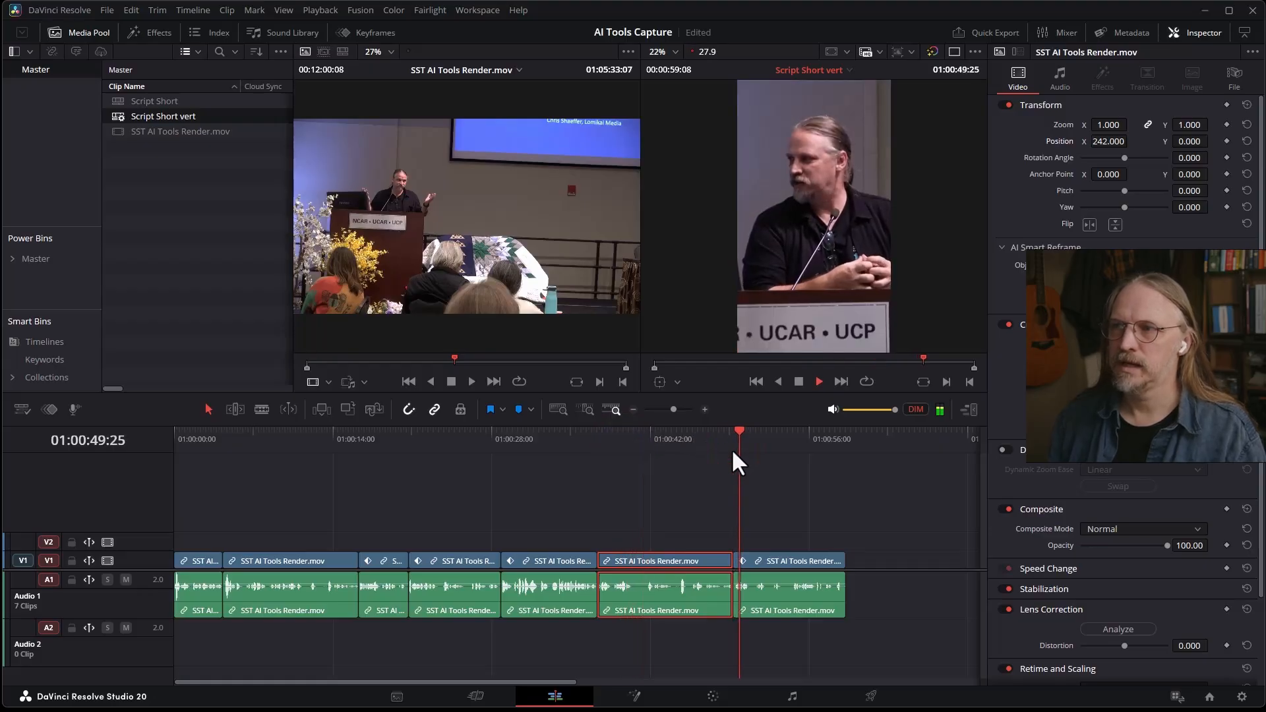